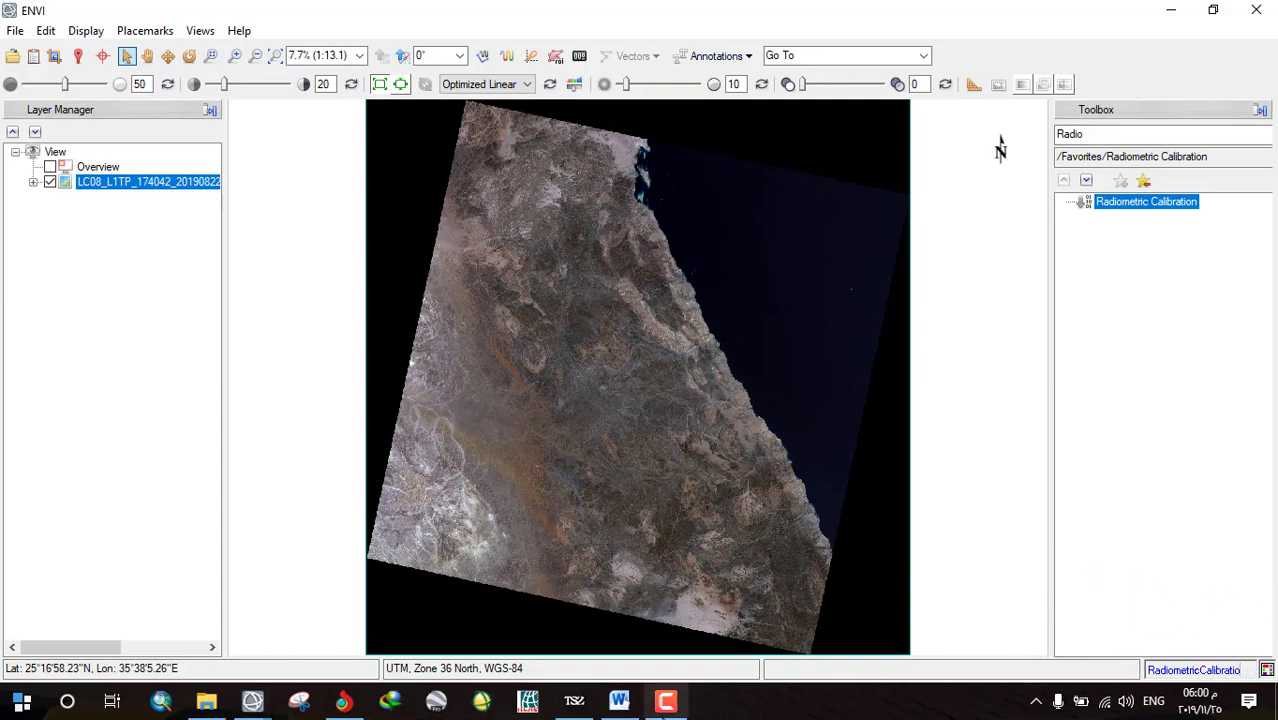
pyautogui.click(665, 702)
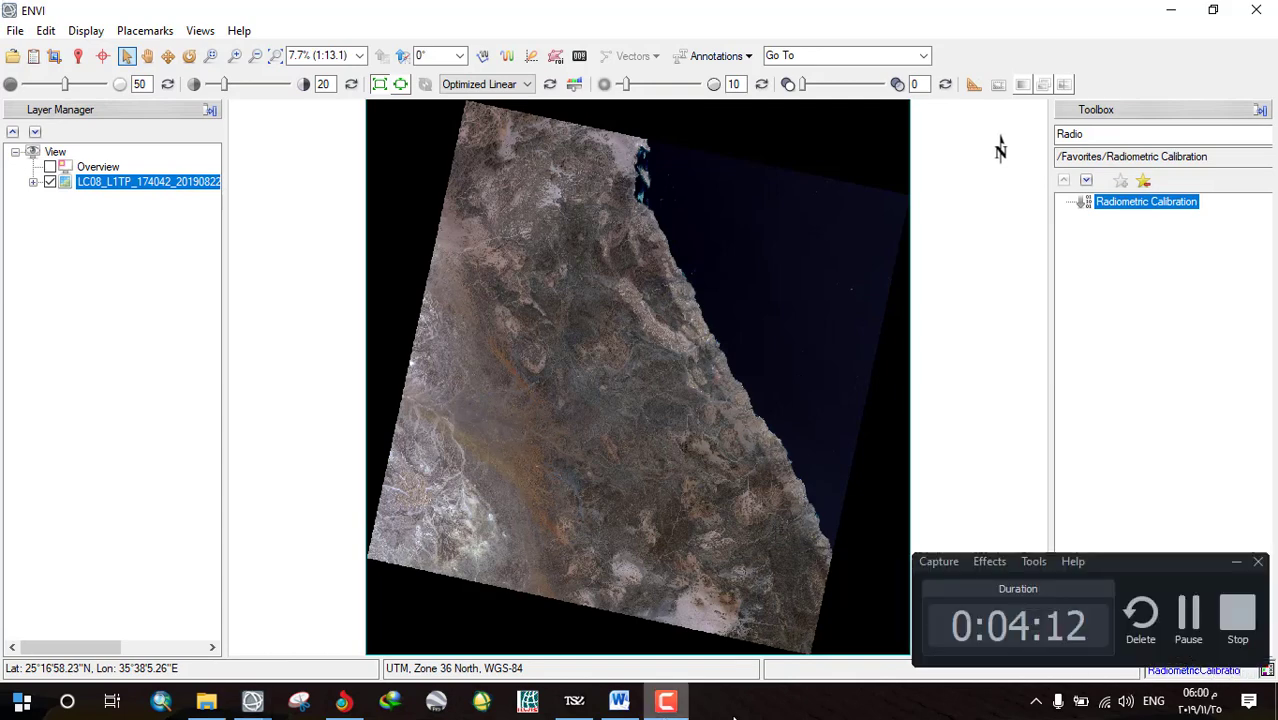
pyautogui.click(1188, 618)
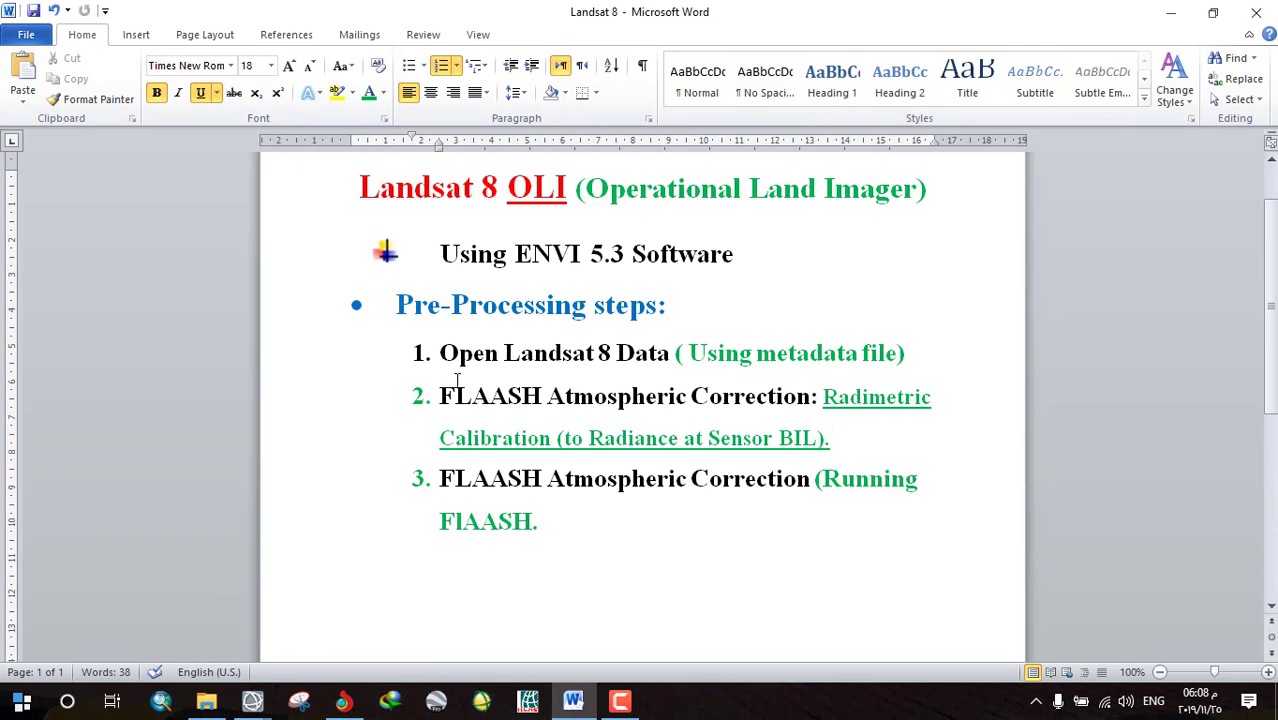
# Shade the first two pre-processing steps in the Word document yellow and select the "(Running FlAASH." text of the third.
pyautogui.moveTo(413, 357); pyautogui.dragTo(920, 354)
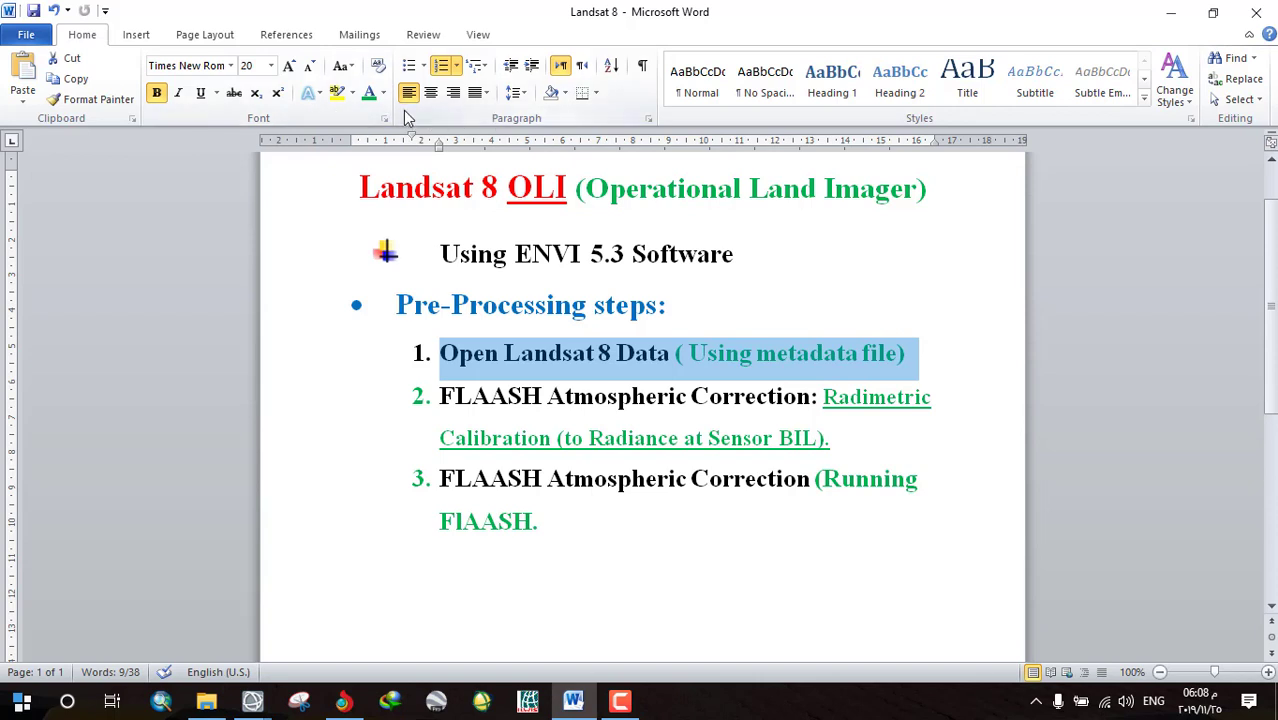
pyautogui.click(565, 93)
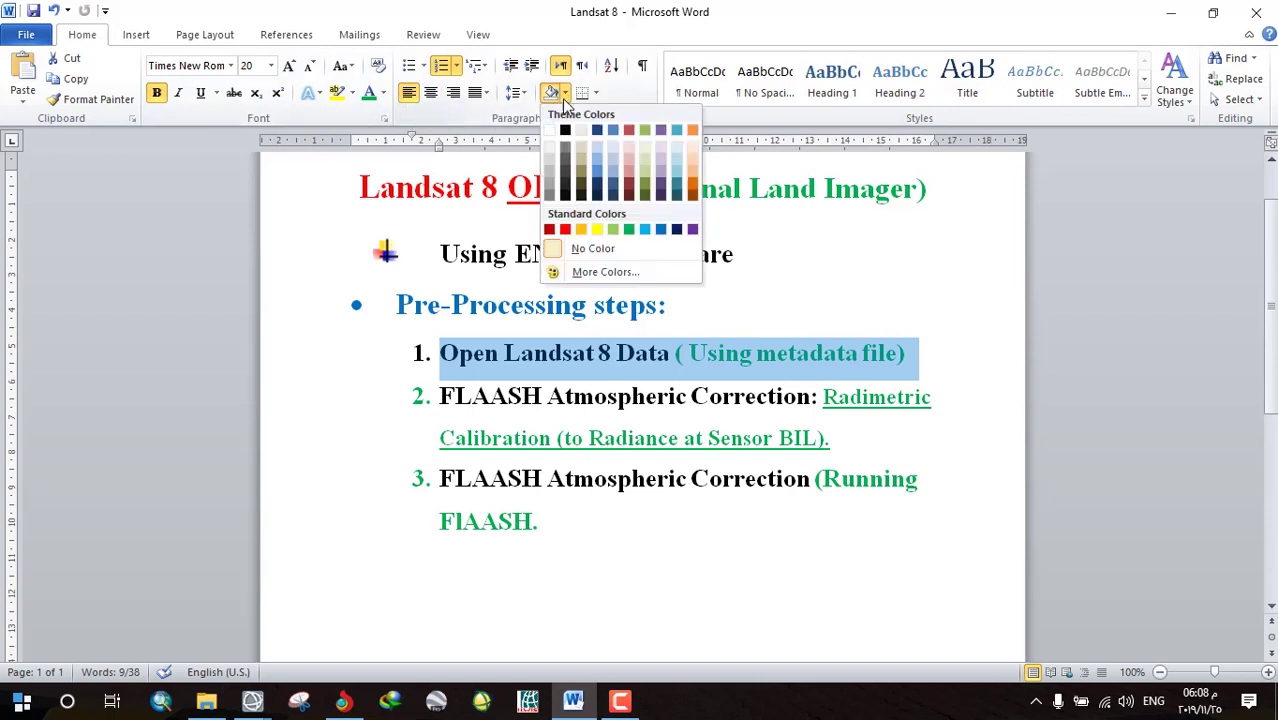
pyautogui.click(598, 230)
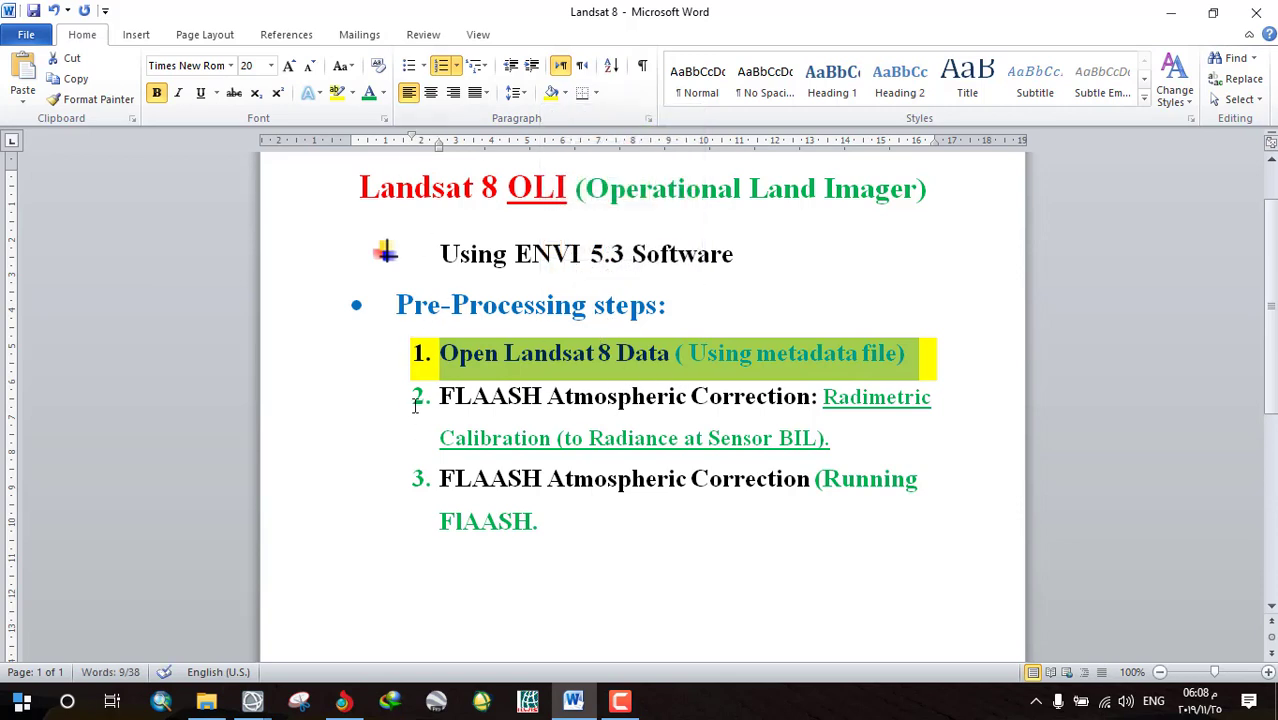
pyautogui.moveTo(415, 404); pyautogui.dragTo(838, 440)
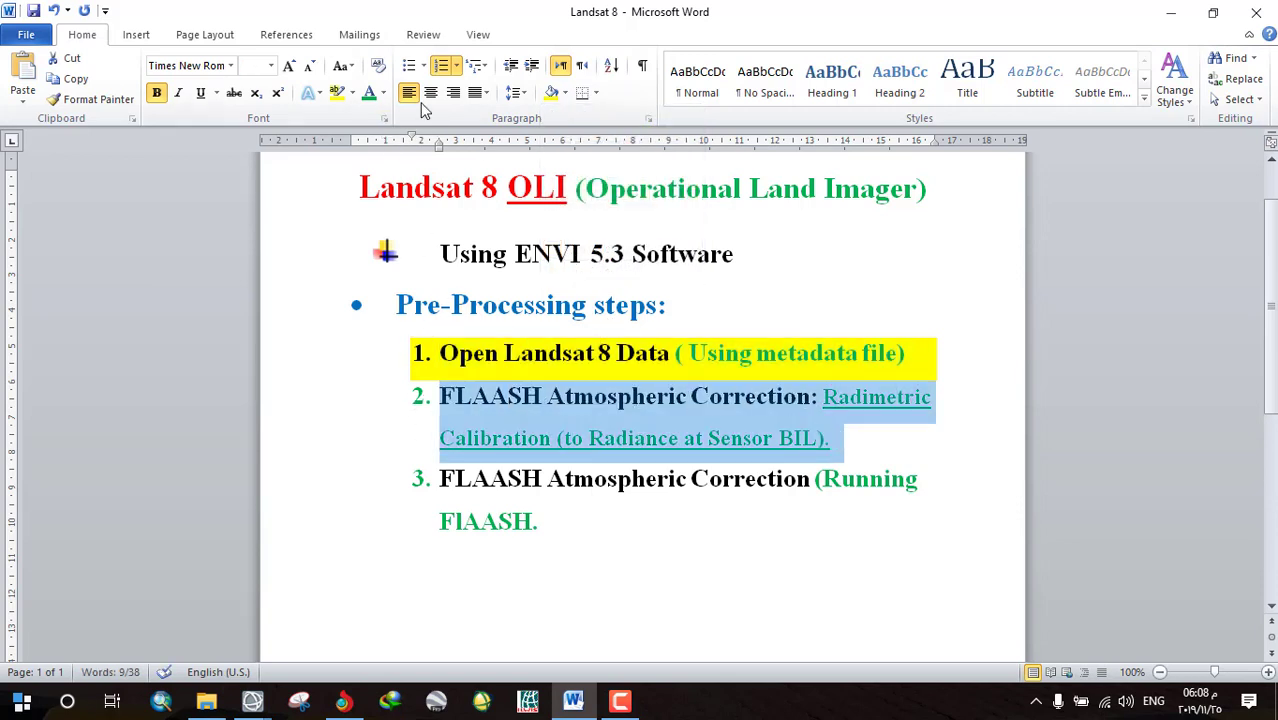
pyautogui.click(551, 92)
pyautogui.click(549, 416)
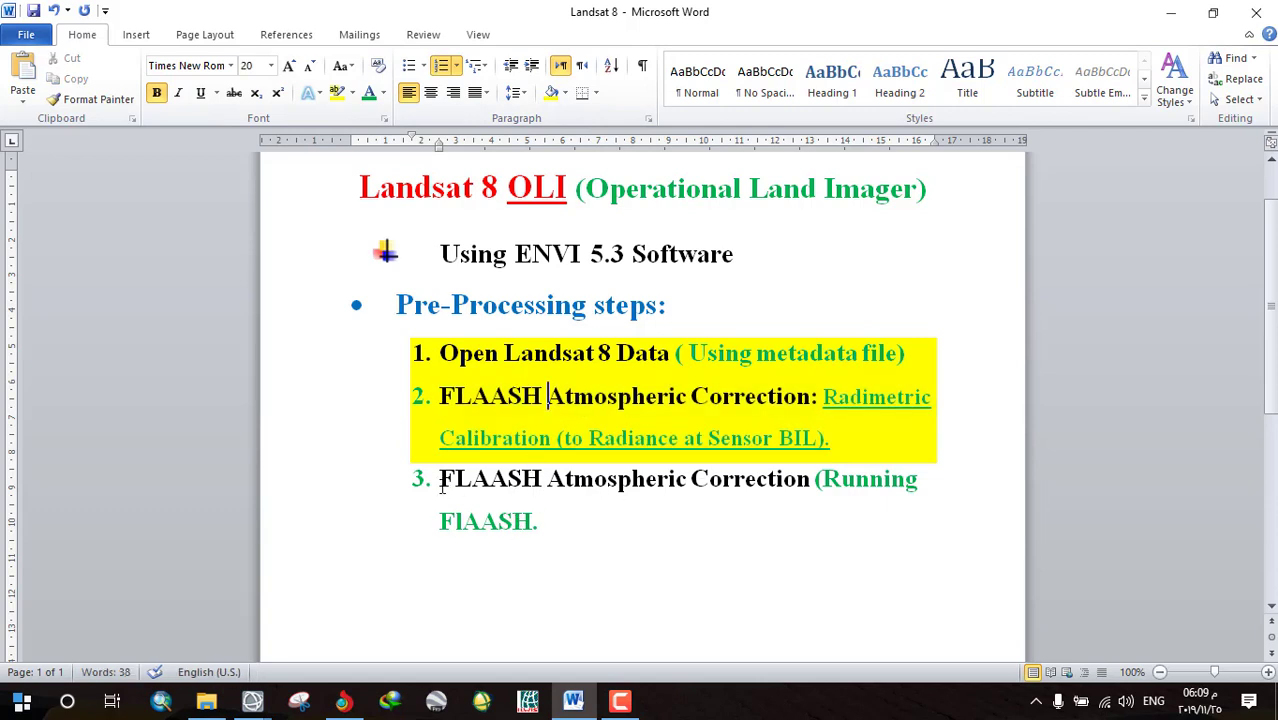
pyautogui.moveTo(440, 484); pyautogui.dragTo(839, 516)
pyautogui.click(830, 479)
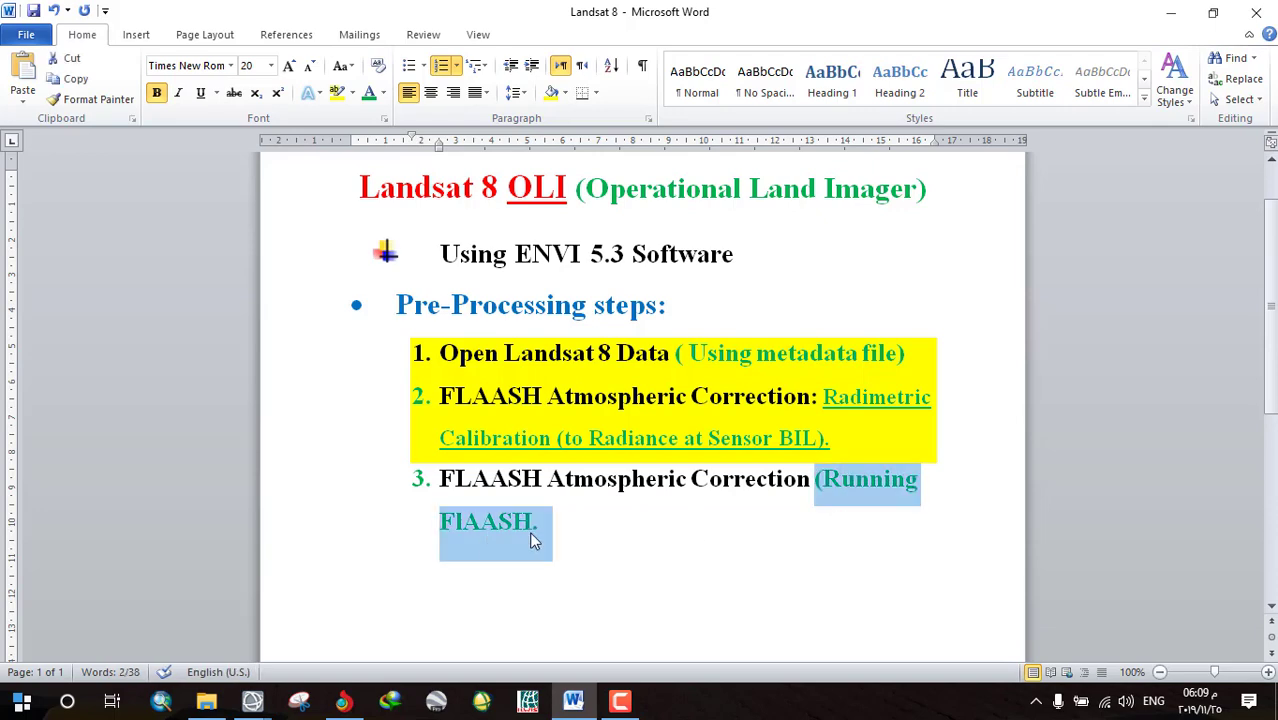
# Switch to ENVI, search the toolbox for "FLA" and open the FLAASH Atmospheric Correction tool.
pyautogui.click(252, 701)
pyautogui.click(352, 660)
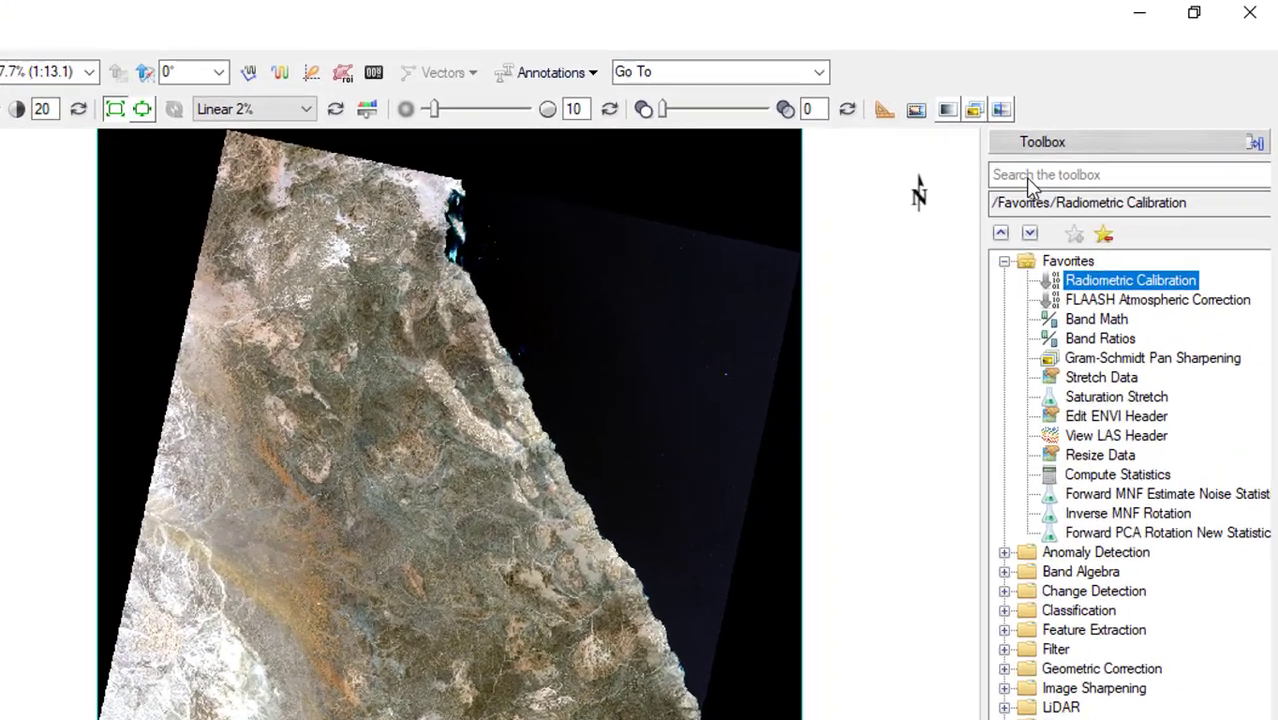
pyautogui.click(1086, 135)
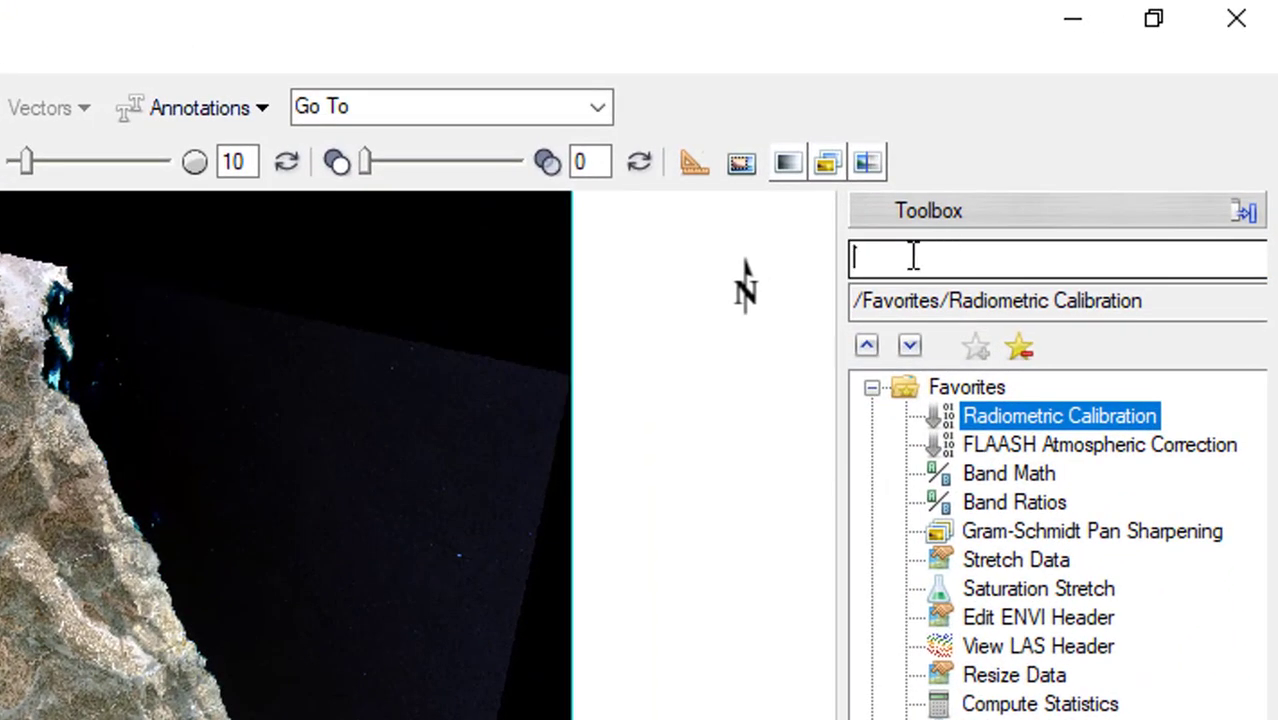
pyautogui.write('FLA')
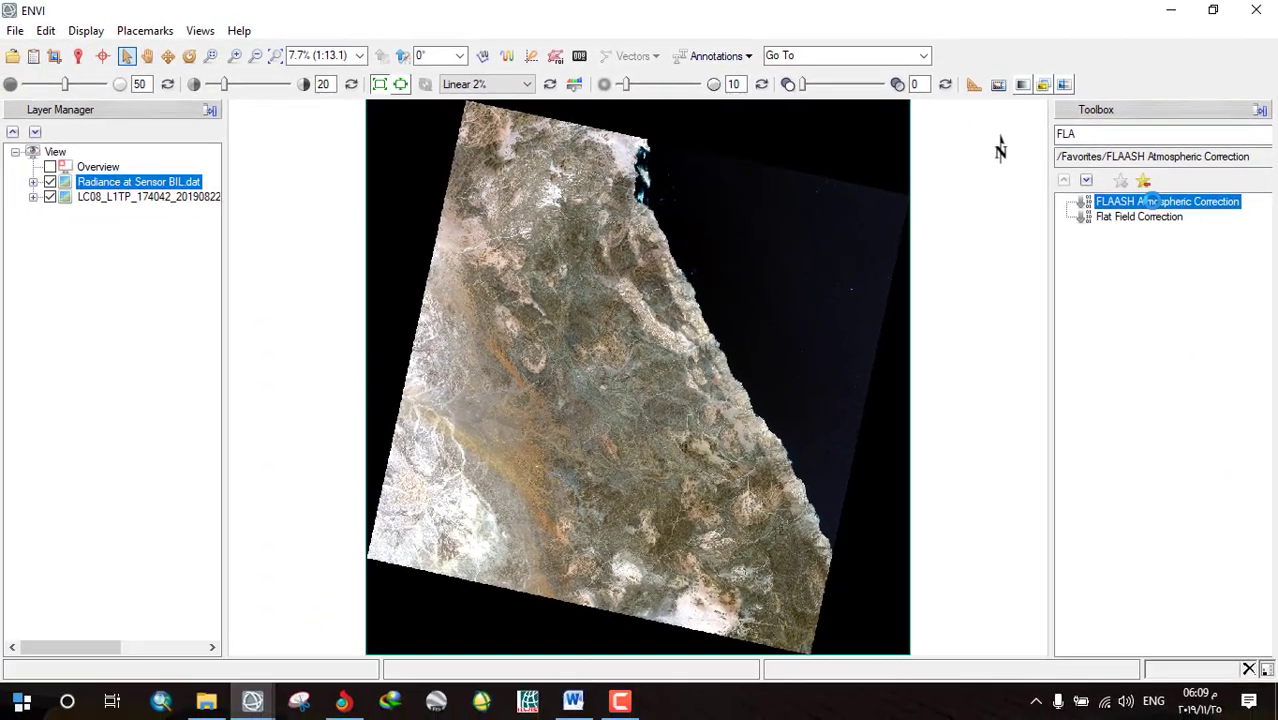
pyautogui.doubleClick(1034, 385)
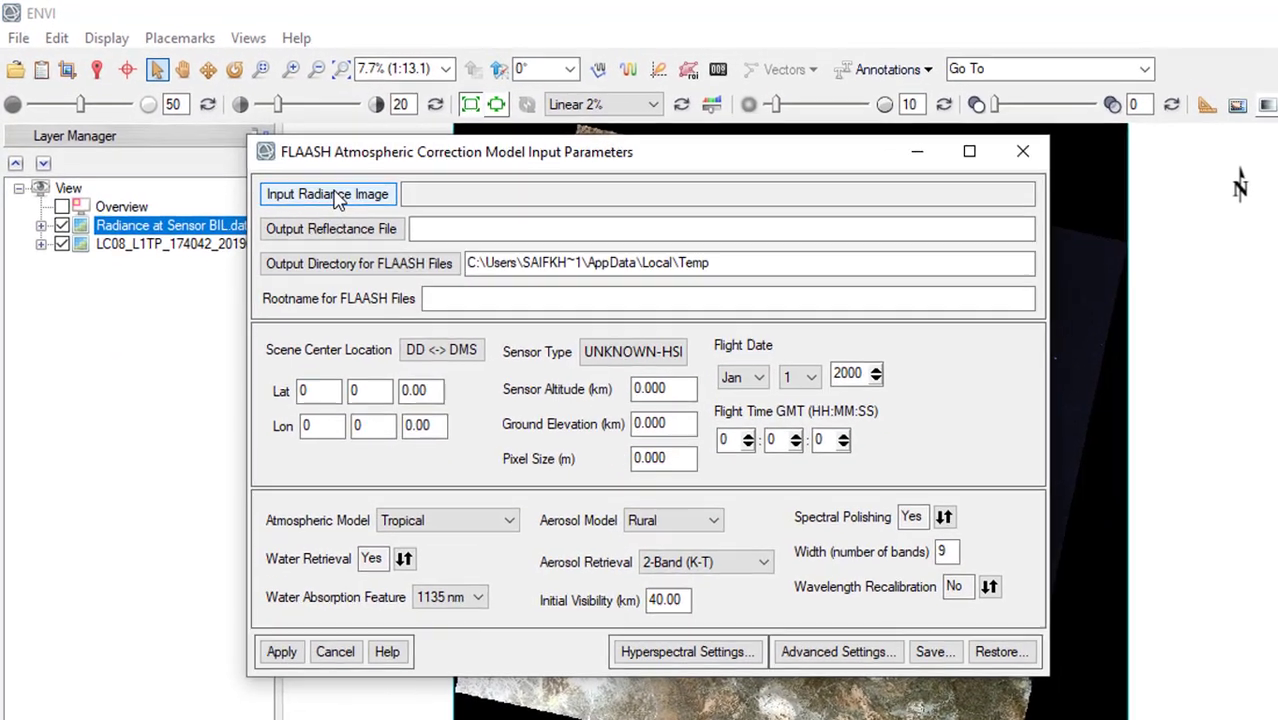
# Set Radiance at Sensor BIL.dat as the input radiance image, using a single scale factor of 1.000000 for all bands.
pyautogui.click(336, 198)
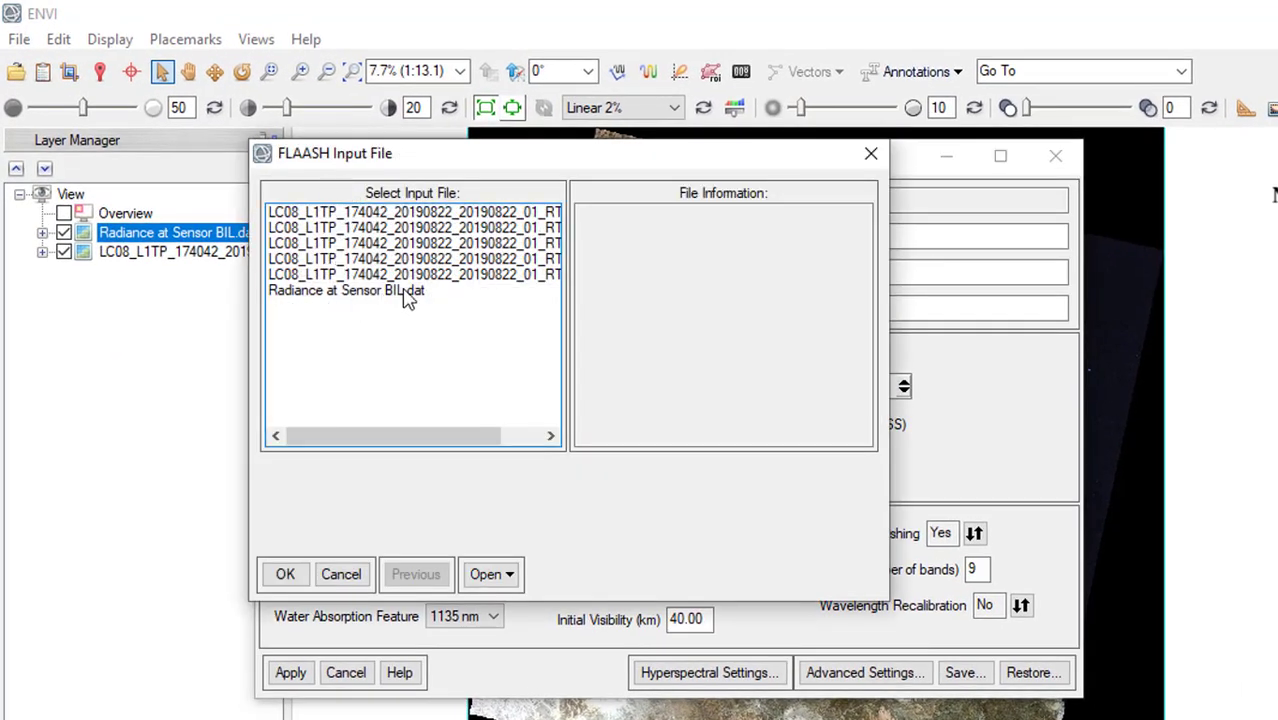
pyautogui.click(388, 292)
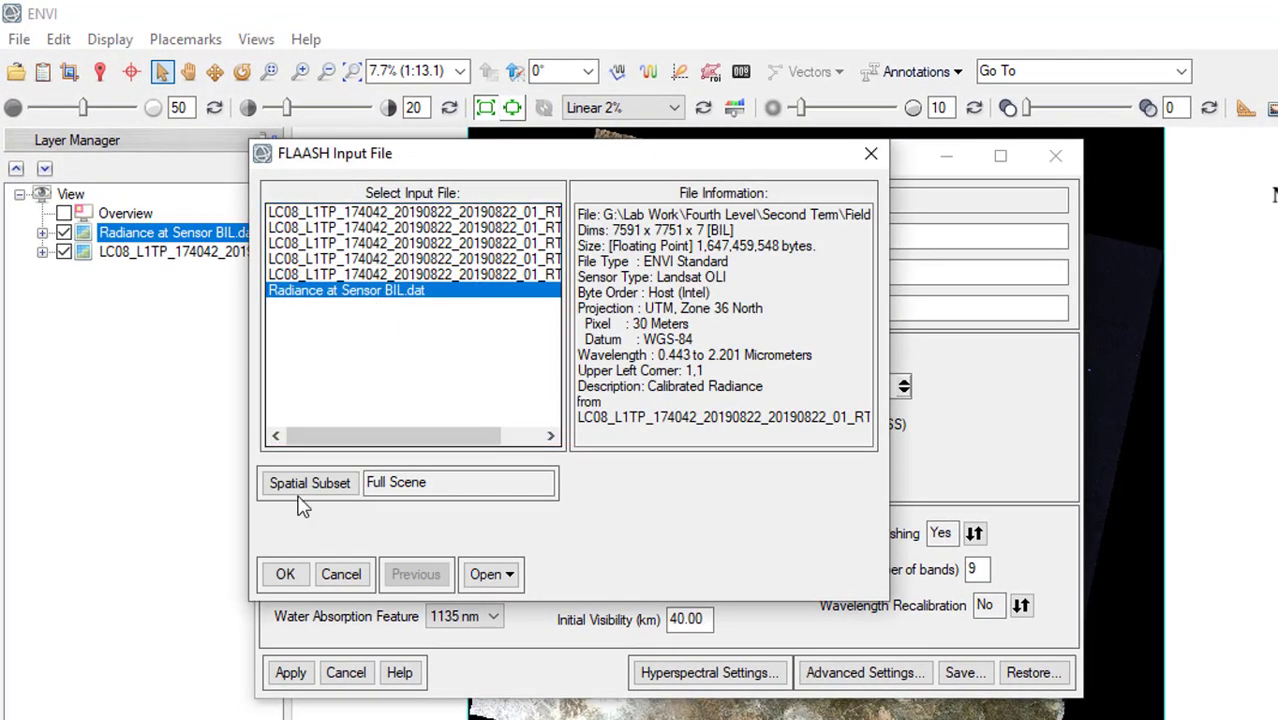
pyautogui.click(284, 578)
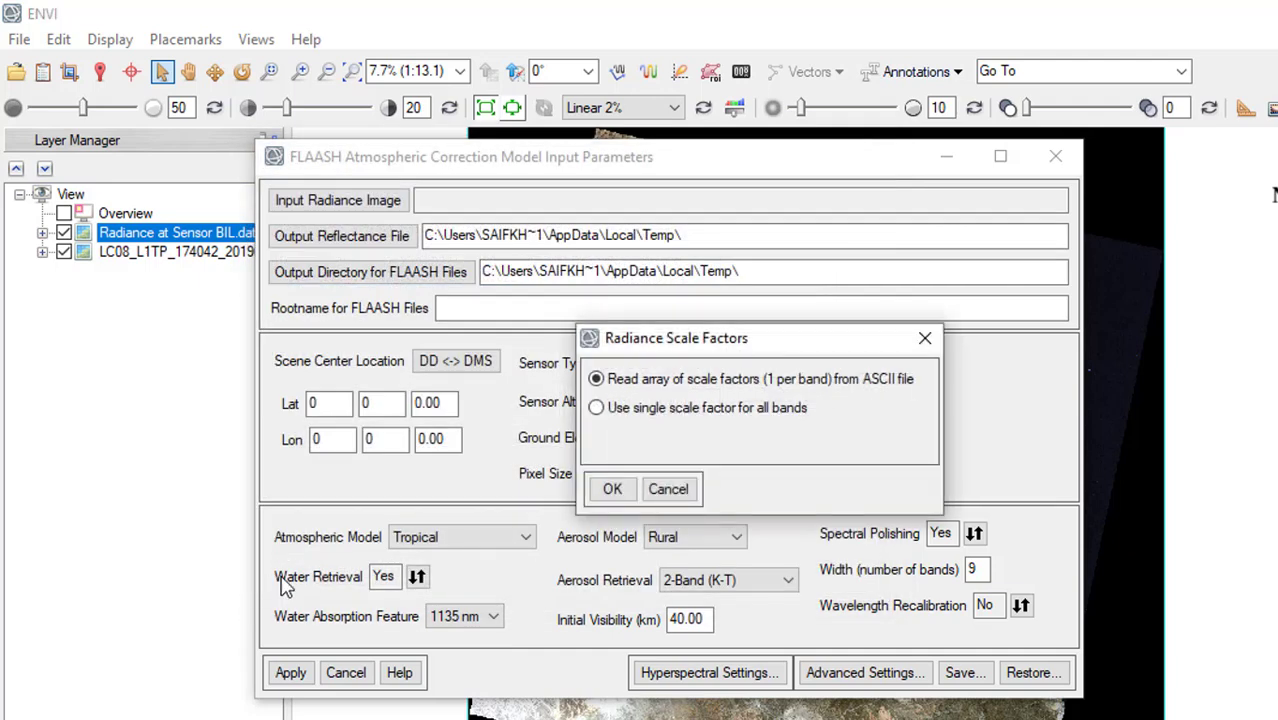
pyautogui.click(597, 408)
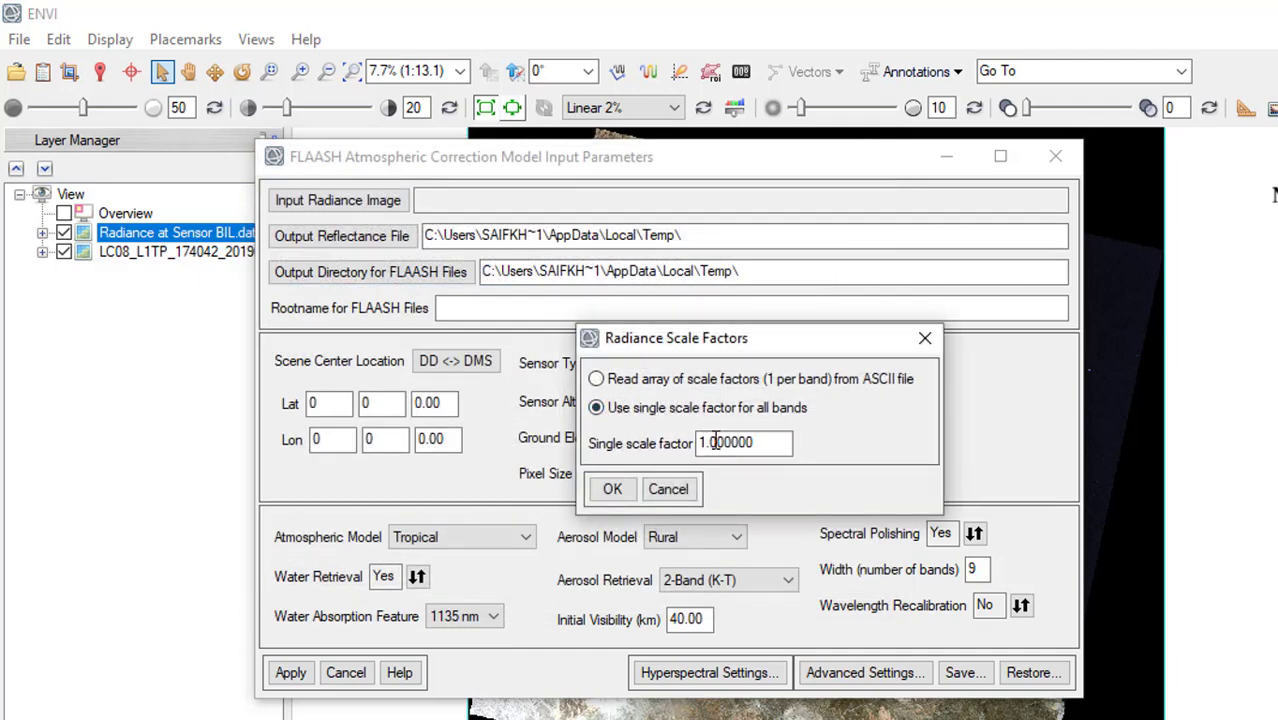
pyautogui.click(616, 489)
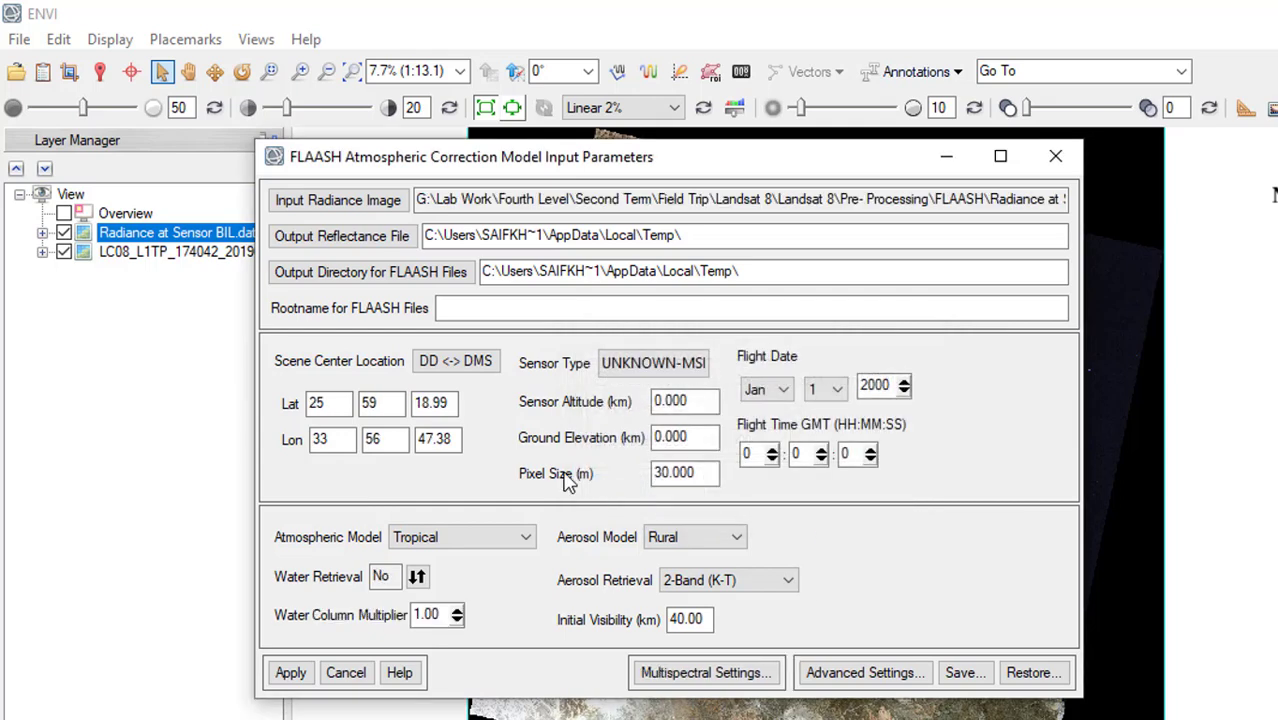
# For the output reflectance file, browse to G:\Lab Work\Fourth Level\Second Term\Field Trip\Landsat 8\Landsat 8\Pre- Processing\FLAASH.
pyautogui.click(372, 242)
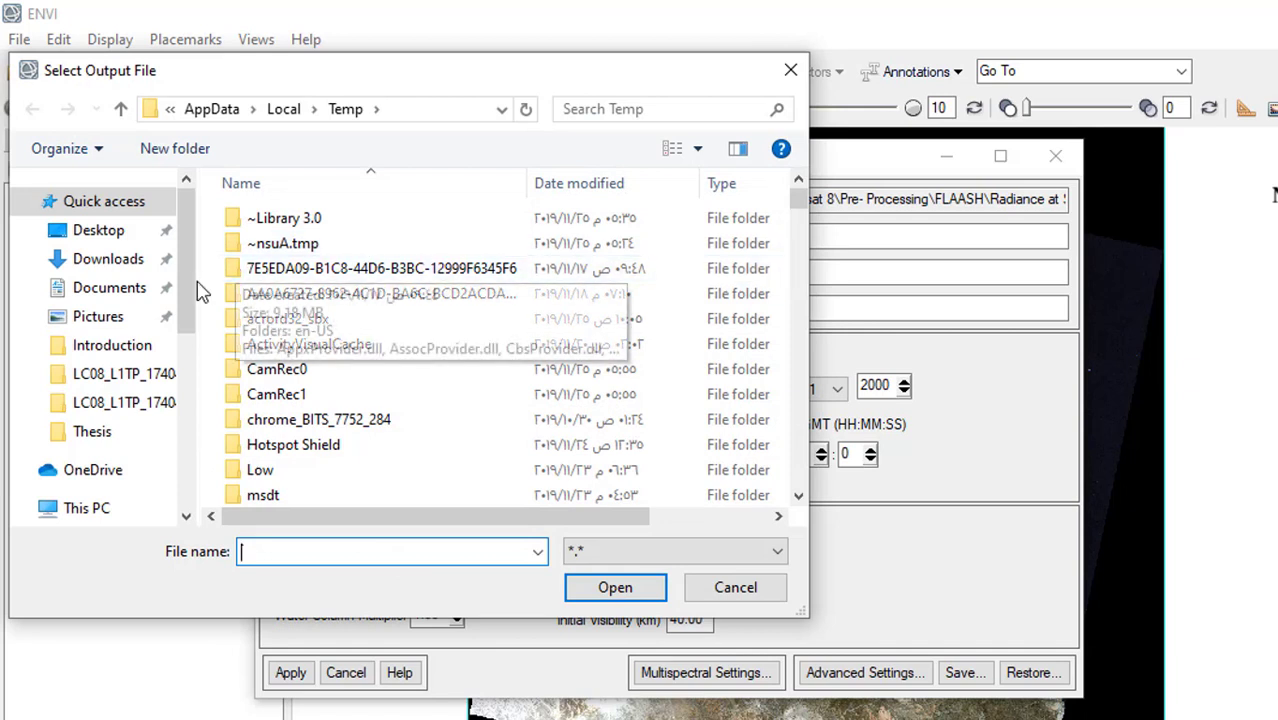
pyautogui.moveTo(184, 305); pyautogui.dragTo(160, 465)
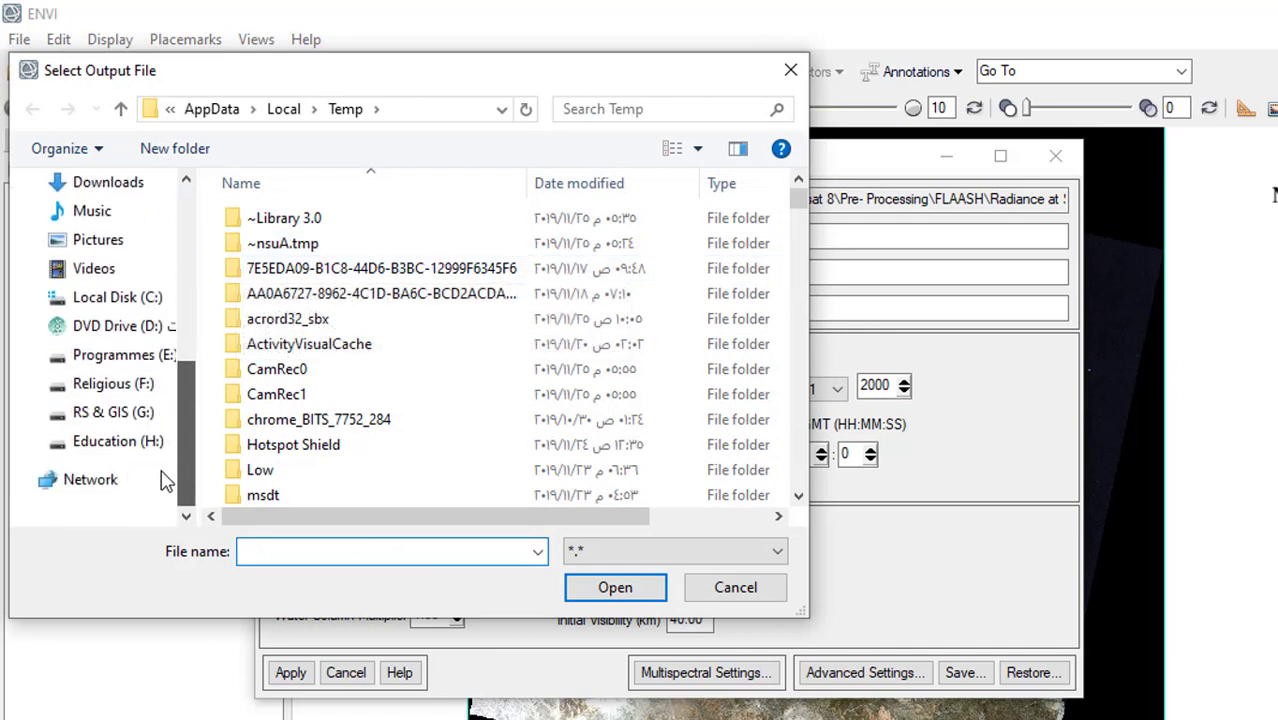
pyautogui.click(128, 416)
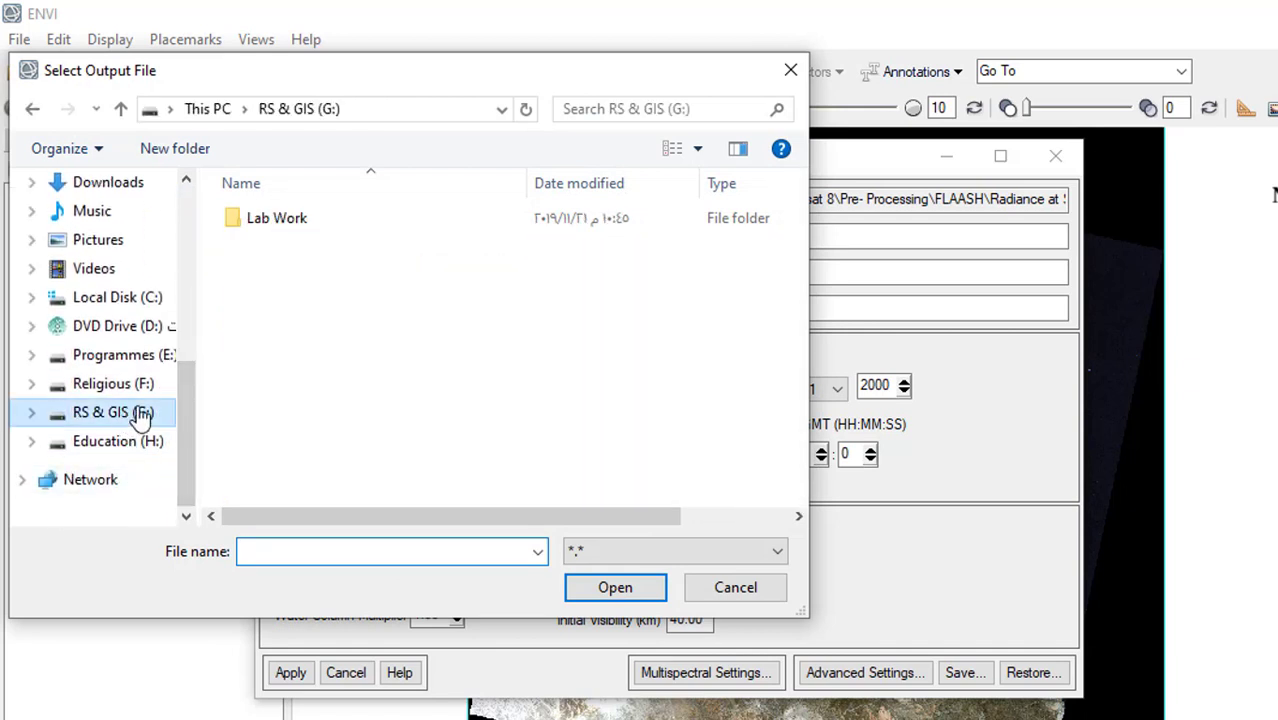
pyautogui.doubleClick(314, 221)
pyautogui.doubleClick(295, 224)
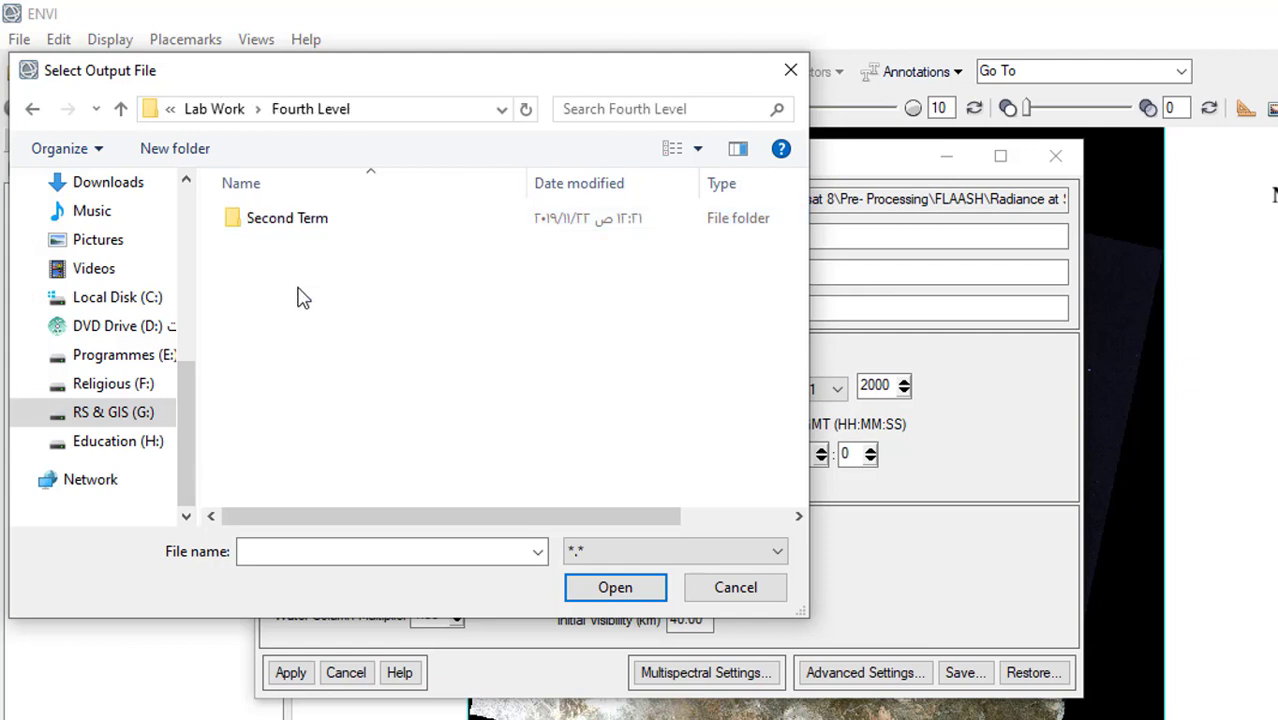
pyautogui.click(298, 228)
pyautogui.doubleClick(298, 224)
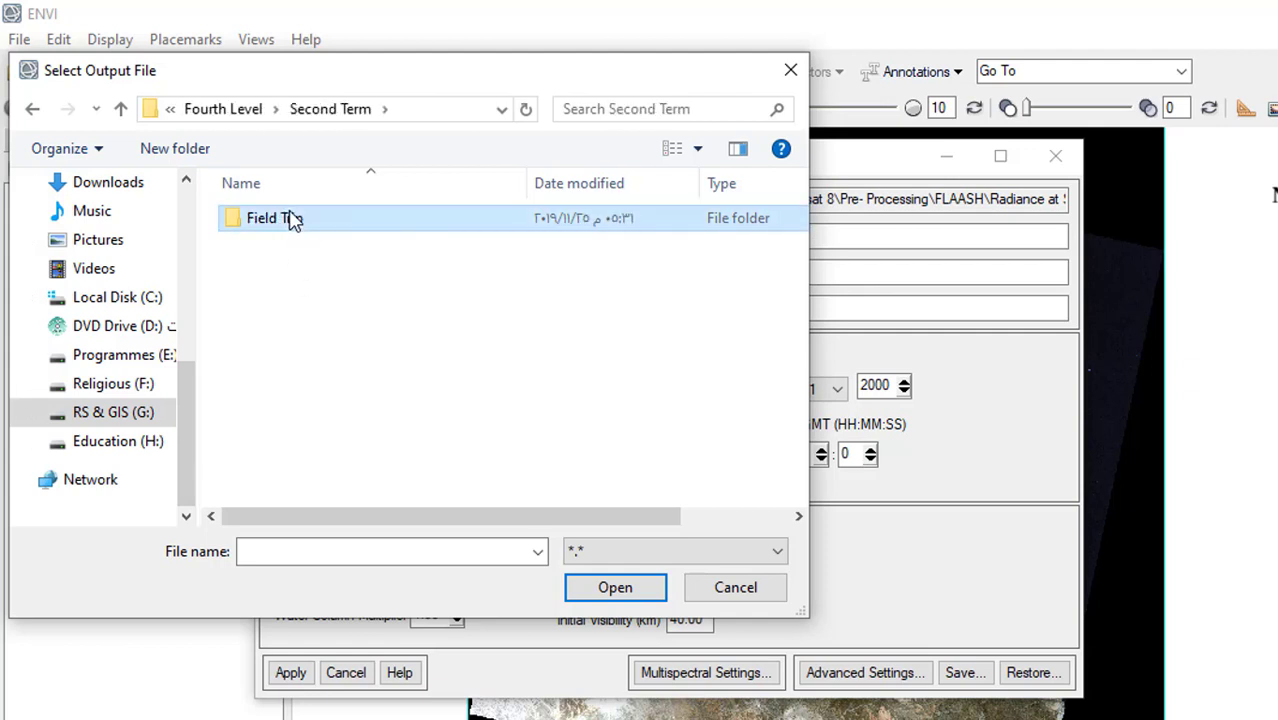
pyautogui.doubleClick(290, 219)
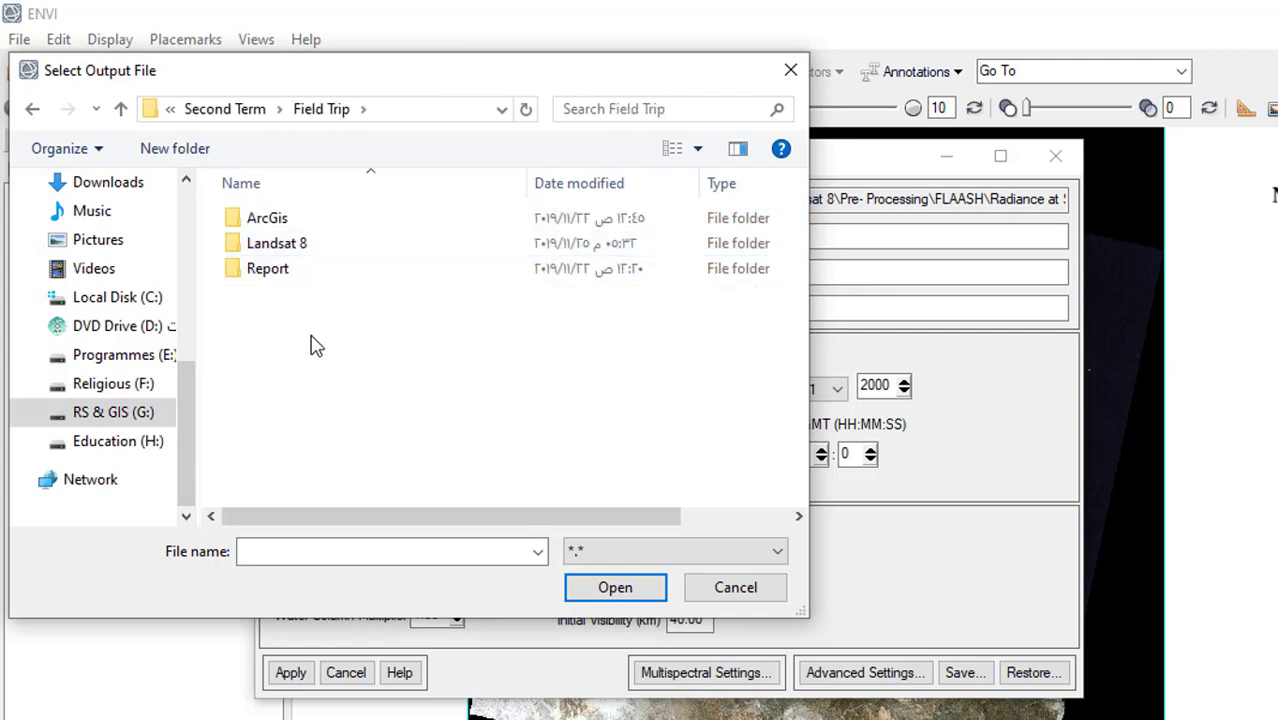
pyautogui.click(288, 248)
pyautogui.doubleClick(290, 250)
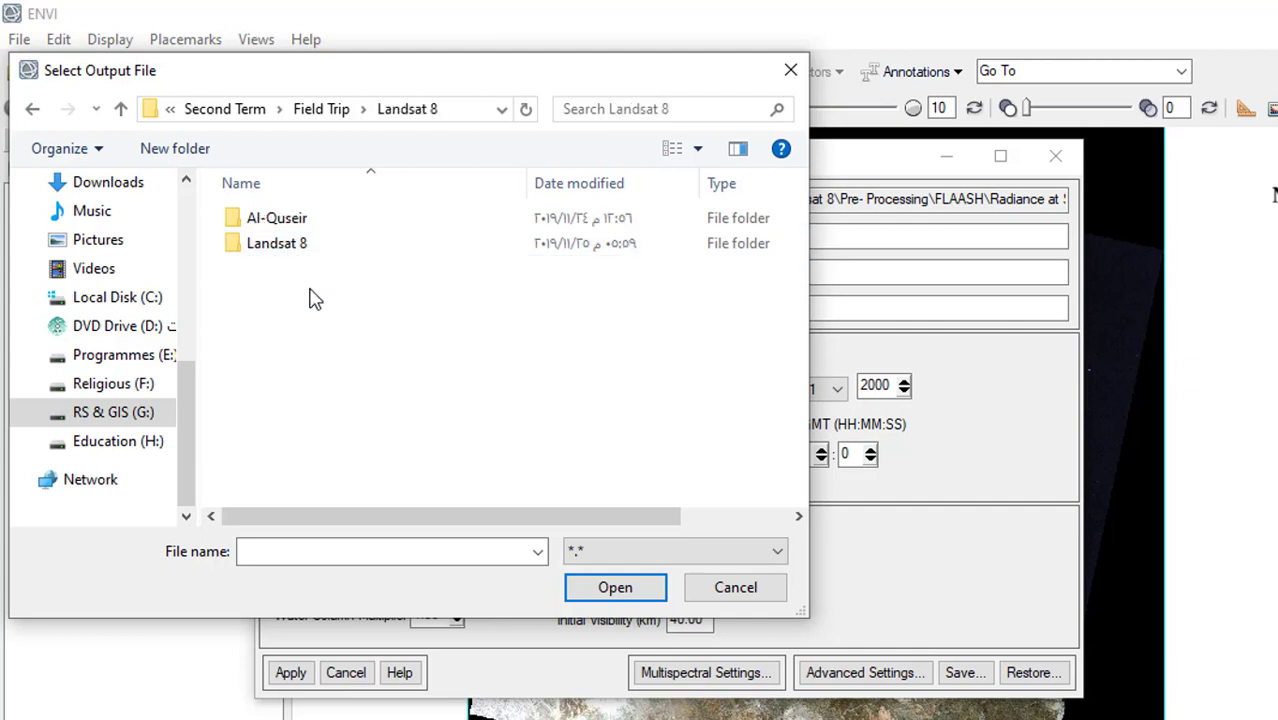
pyautogui.doubleClick(303, 250)
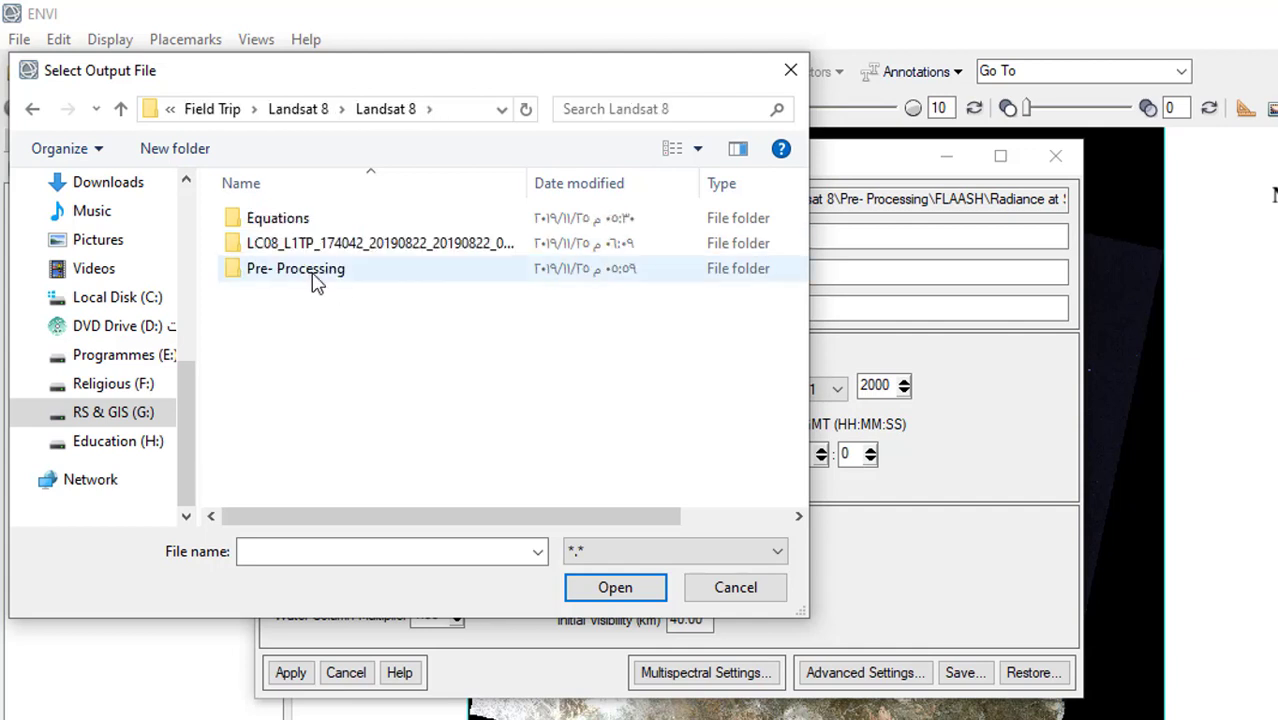
pyautogui.doubleClick(315, 279)
pyautogui.doubleClick(280, 222)
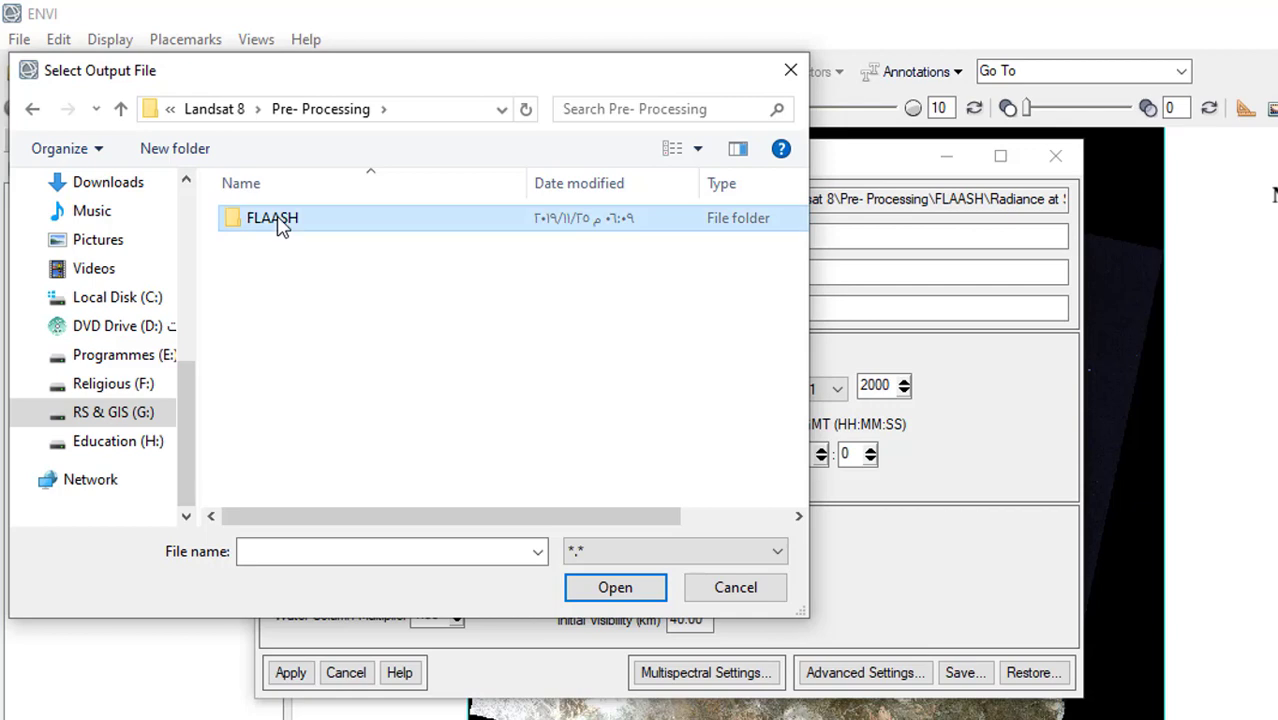
# Name the output reflectance file "FLAASH-Surface Reflectance SR1.img" and accept it.
pyautogui.click(326, 551)
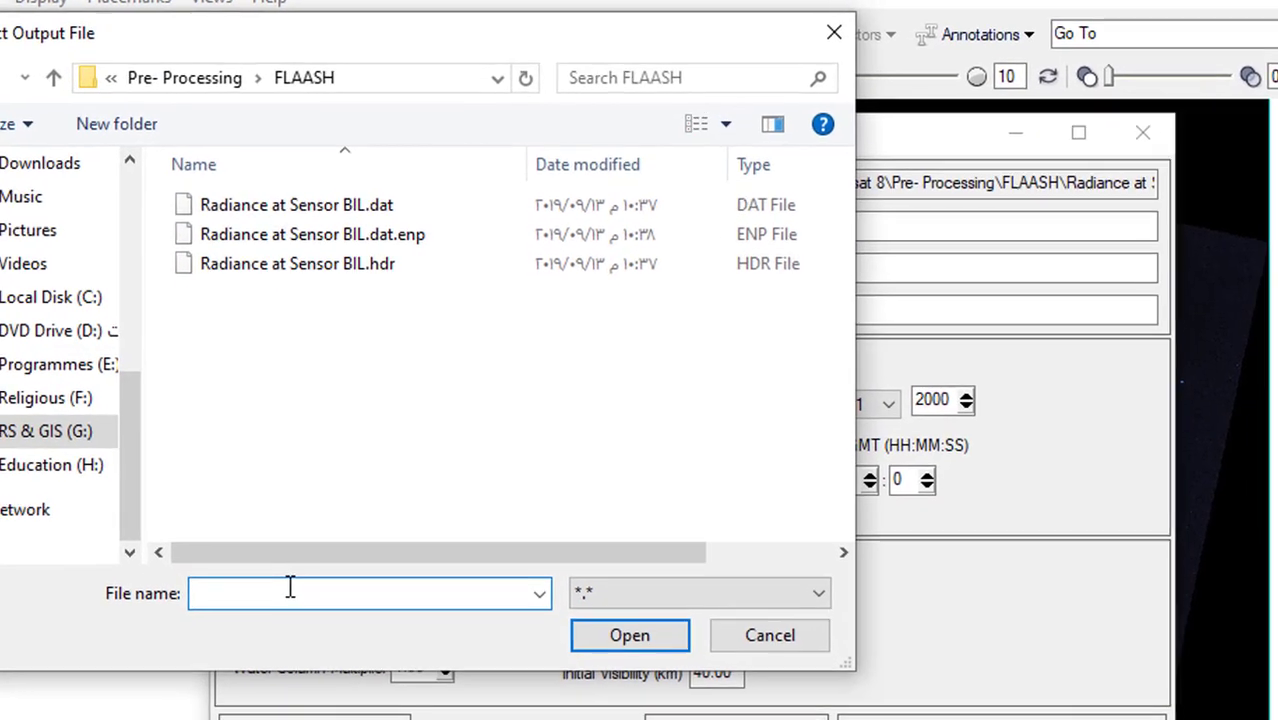
pyautogui.write('F')
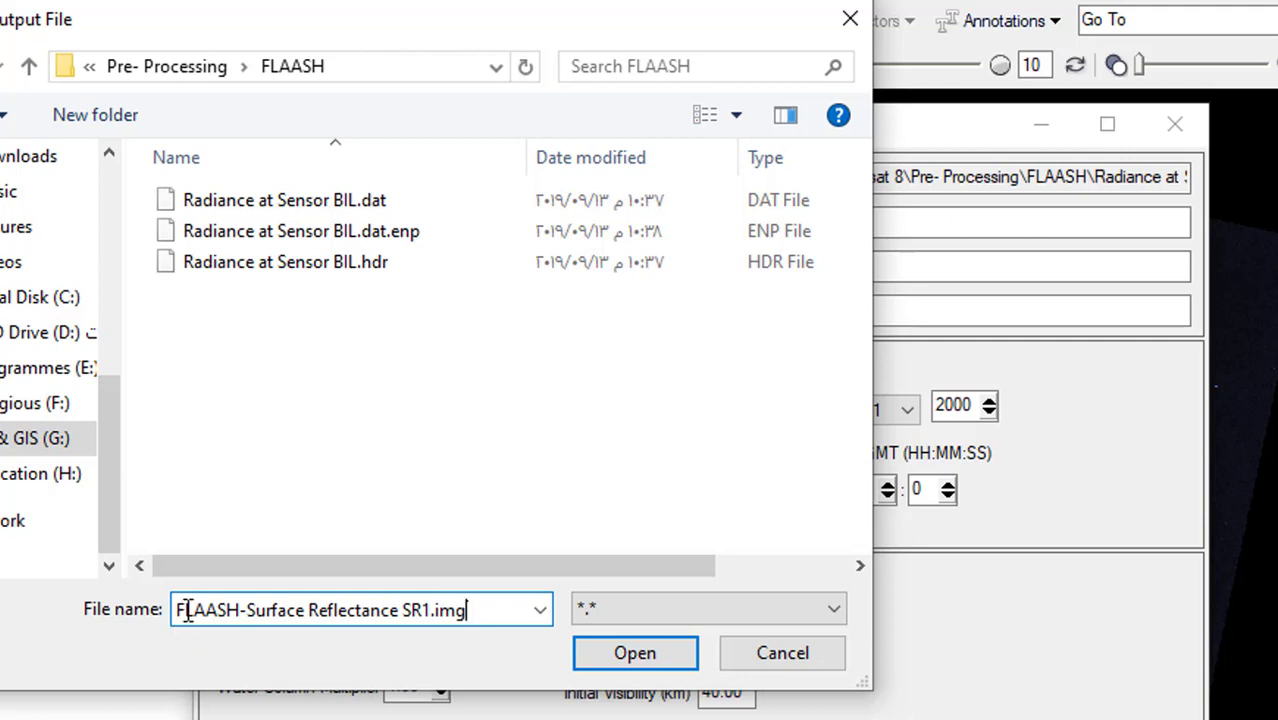
pyautogui.press('Home')
pyautogui.click(630, 668)
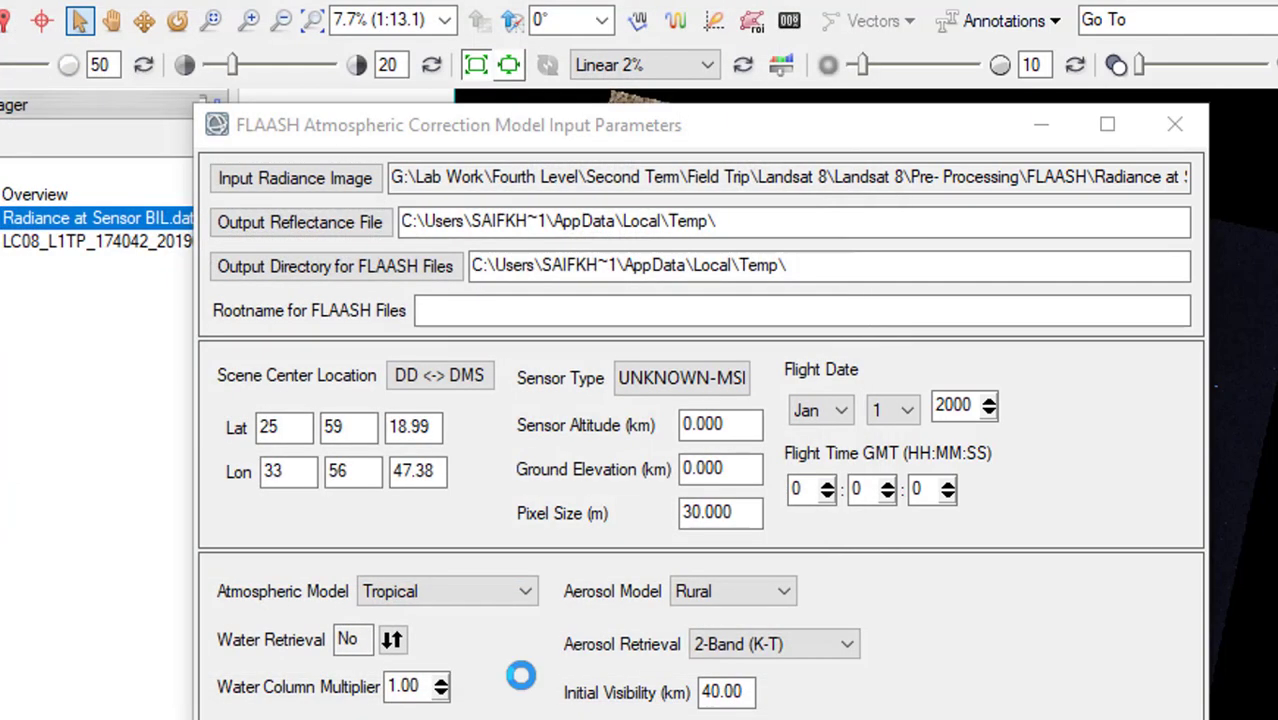
# For the output directory for FLAASH files, browse to G:\Lab Work\Fourth Level\Second Term\Field Trip.
pyautogui.click(452, 316)
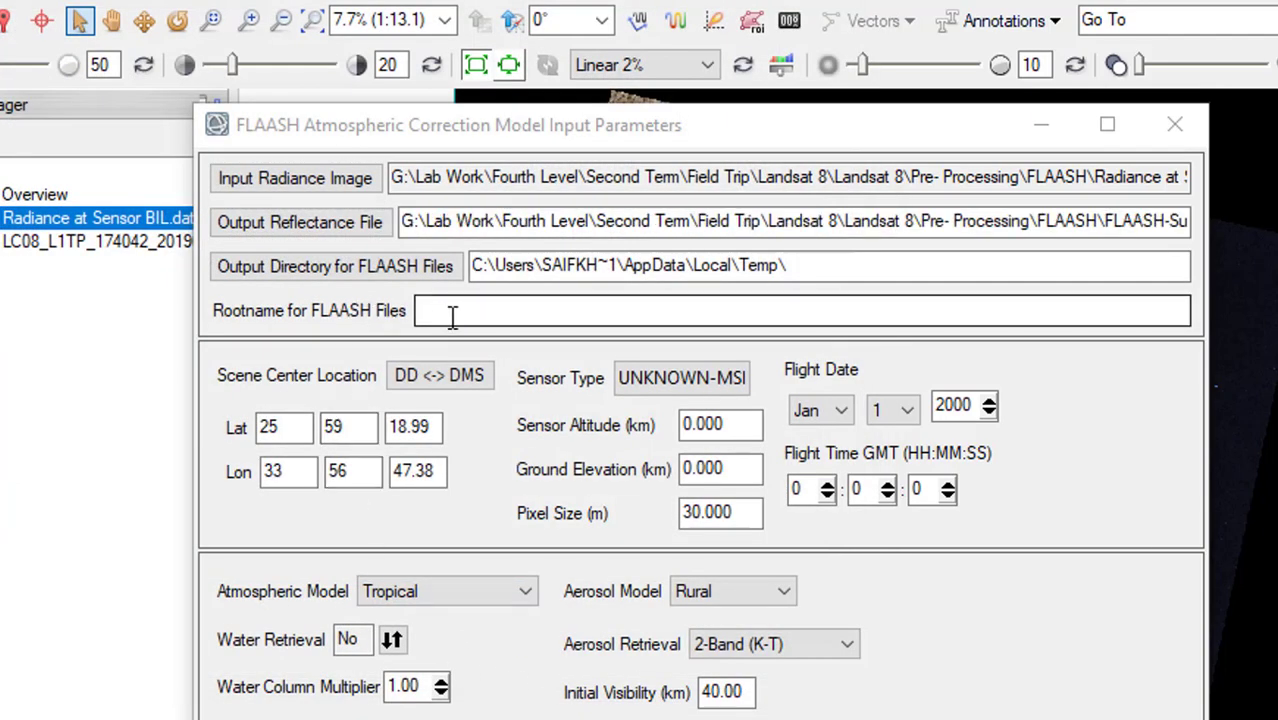
pyautogui.click(440, 268)
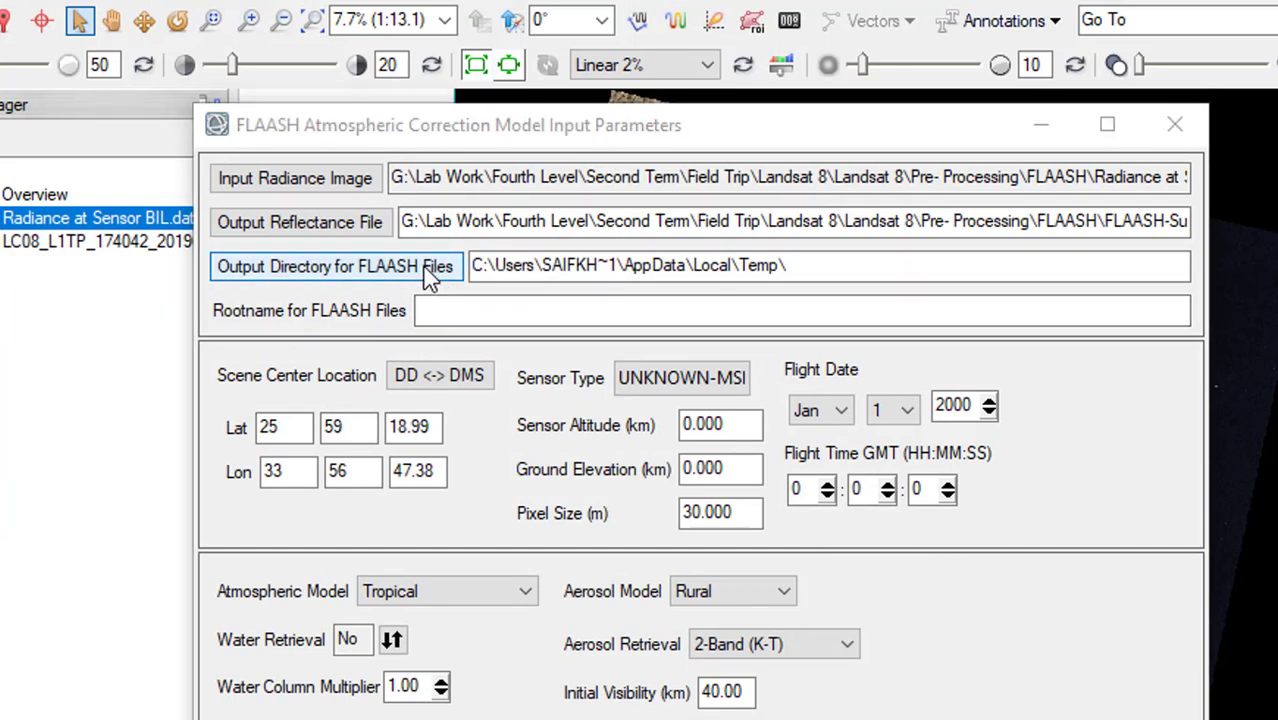
pyautogui.scroll(-12, 910, 540)
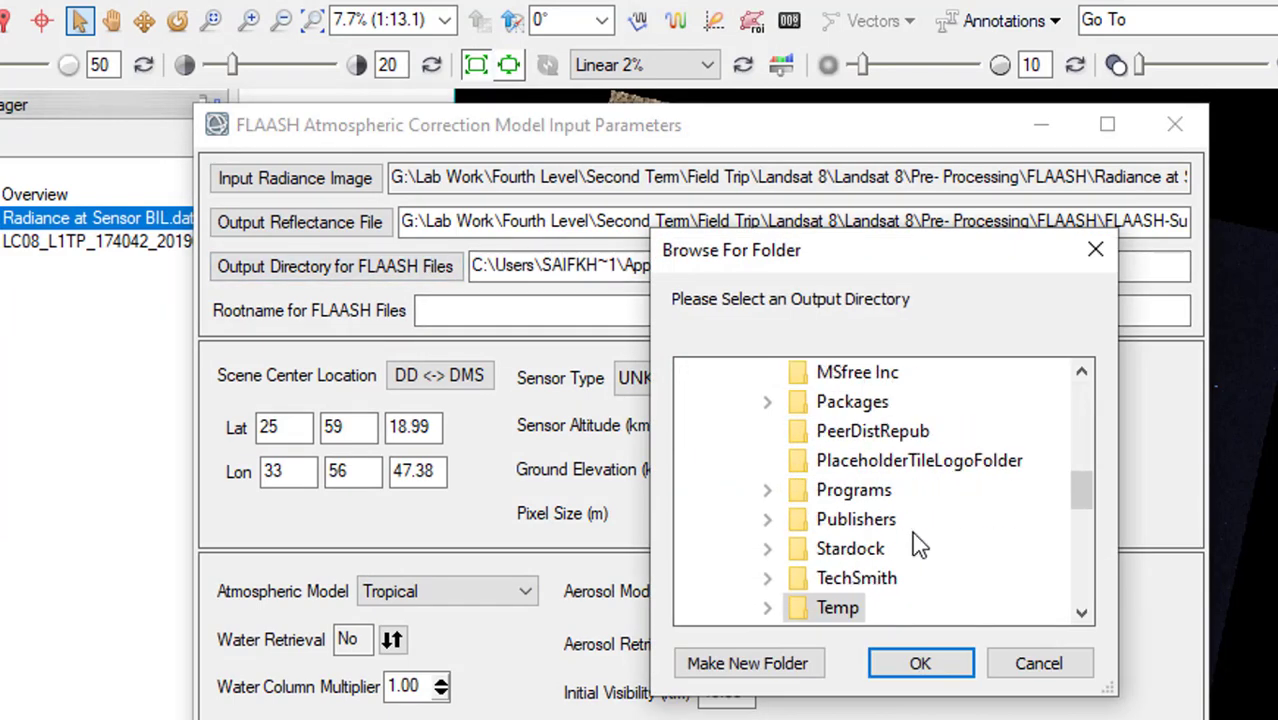
pyautogui.scroll(-4, 859, 505)
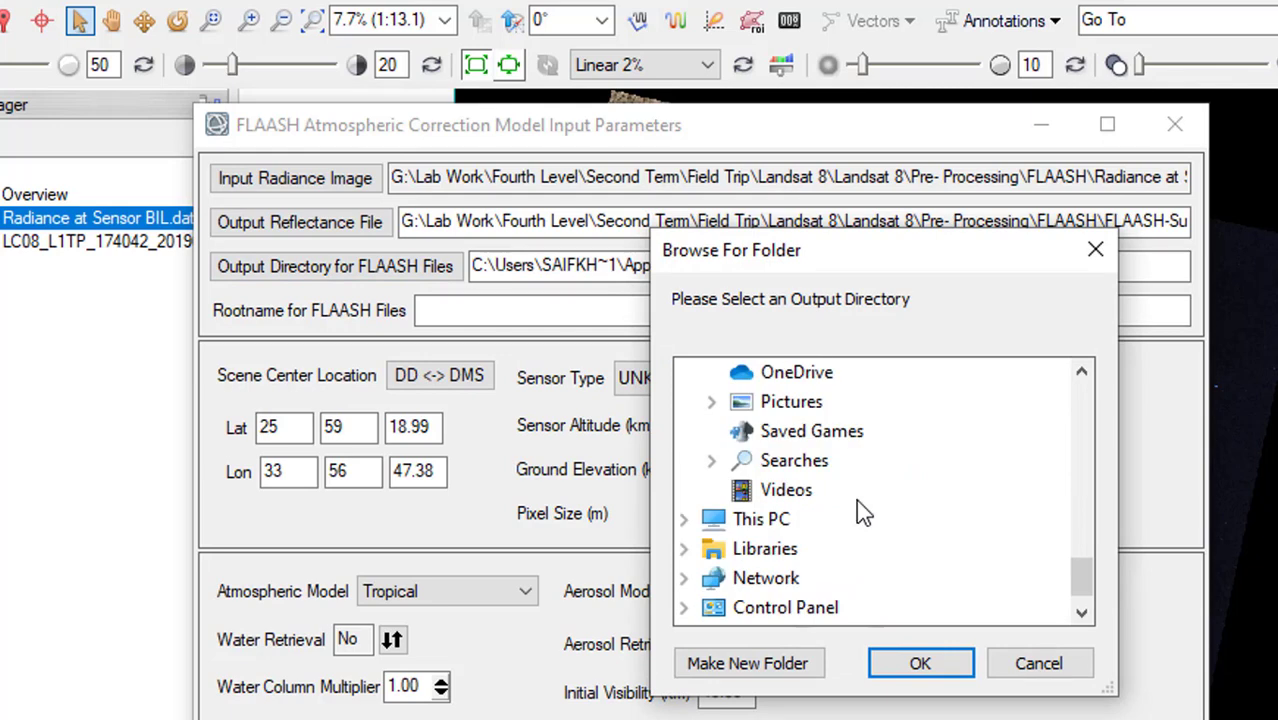
pyautogui.scroll(1, 740, 450)
pyautogui.scroll(-1, 712, 560)
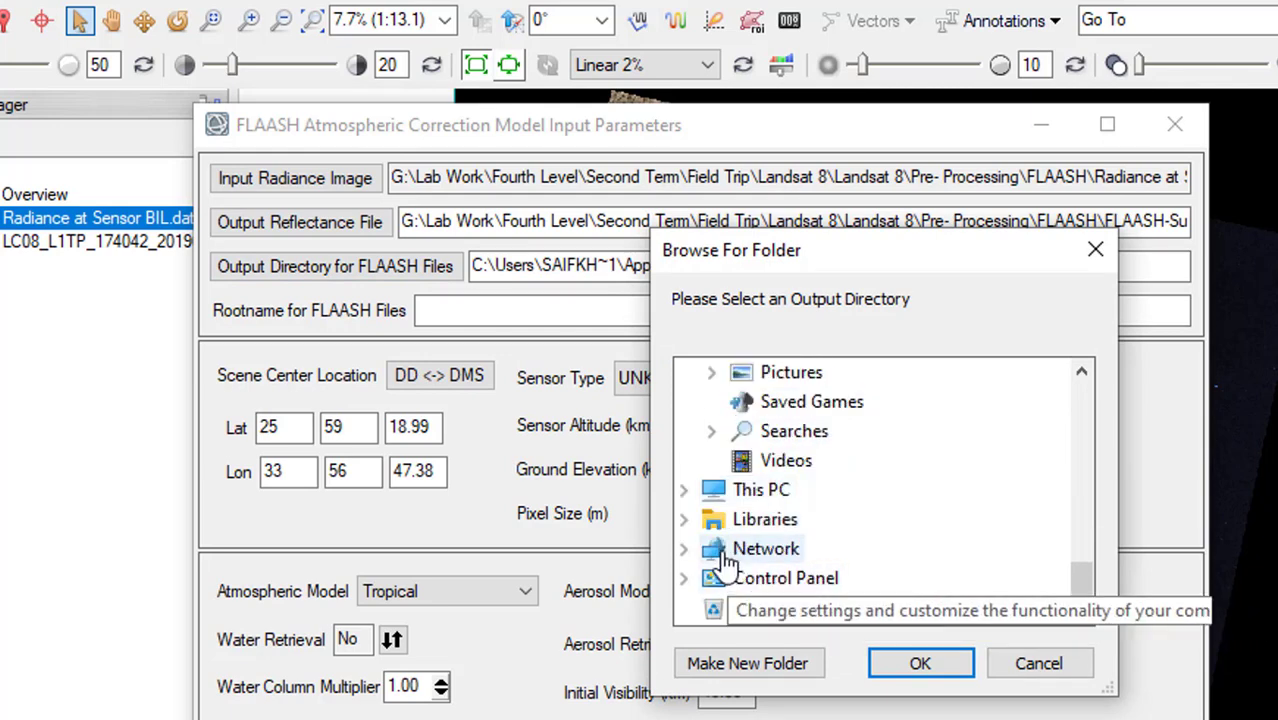
pyautogui.click(690, 495)
pyautogui.scroll(-4, 705, 515)
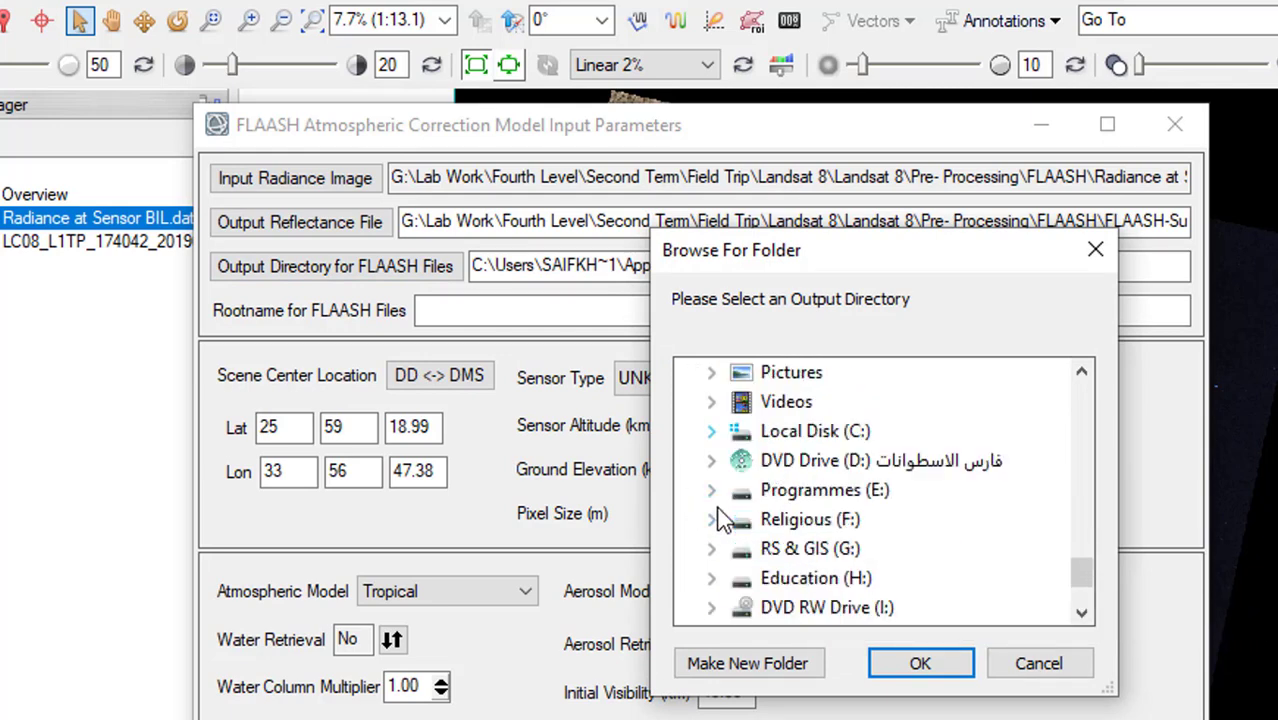
pyautogui.click(800, 438)
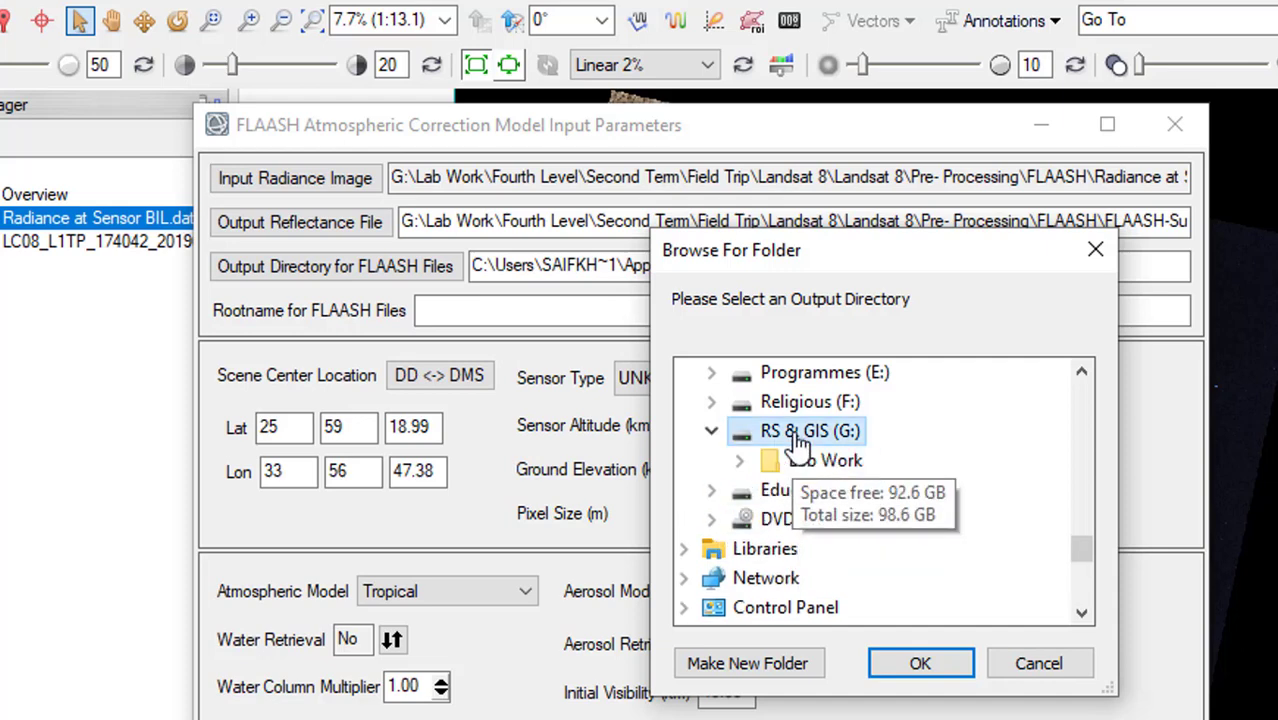
pyautogui.scroll(-2, 810, 540)
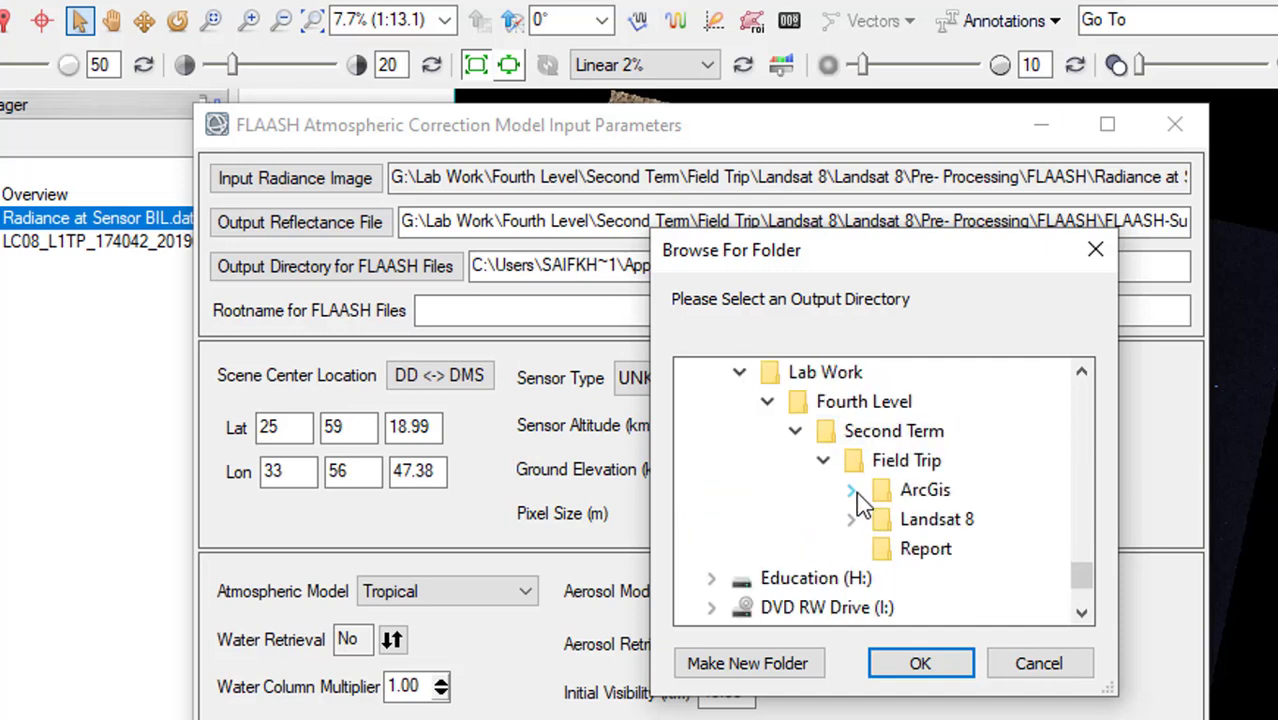
pyautogui.scroll(1, 809, 471)
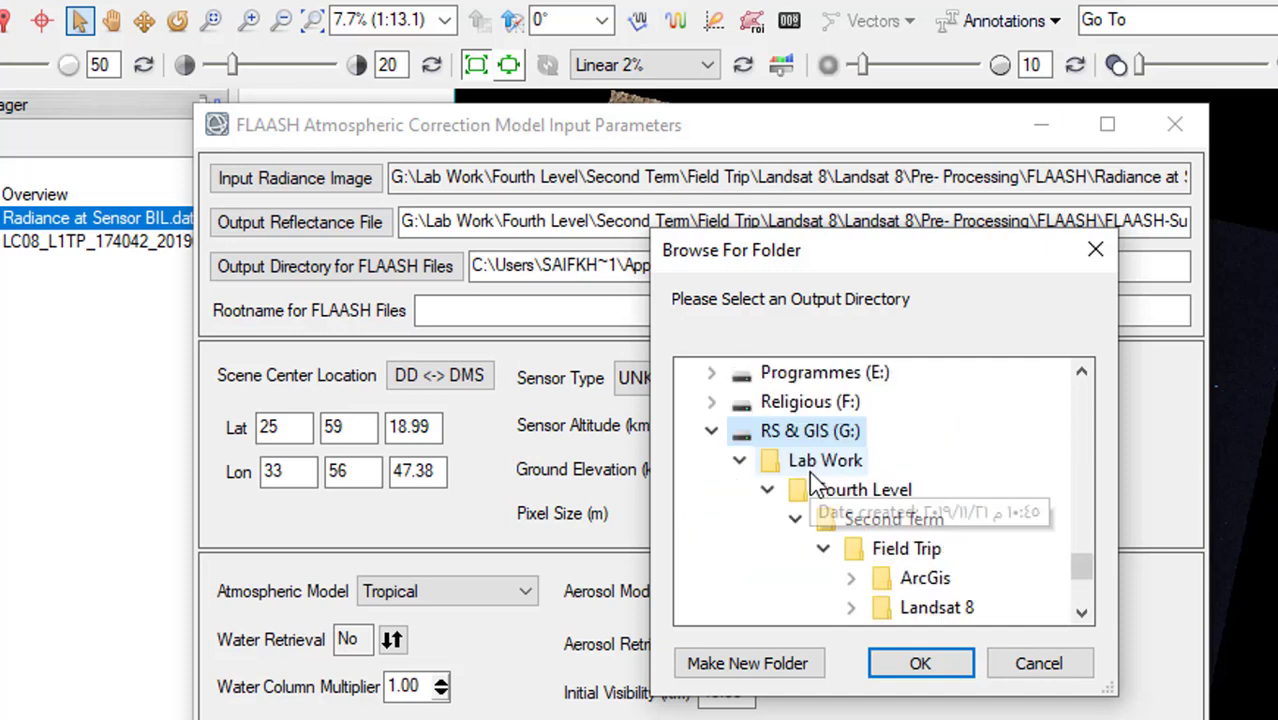
pyautogui.scroll(-1, 835, 555)
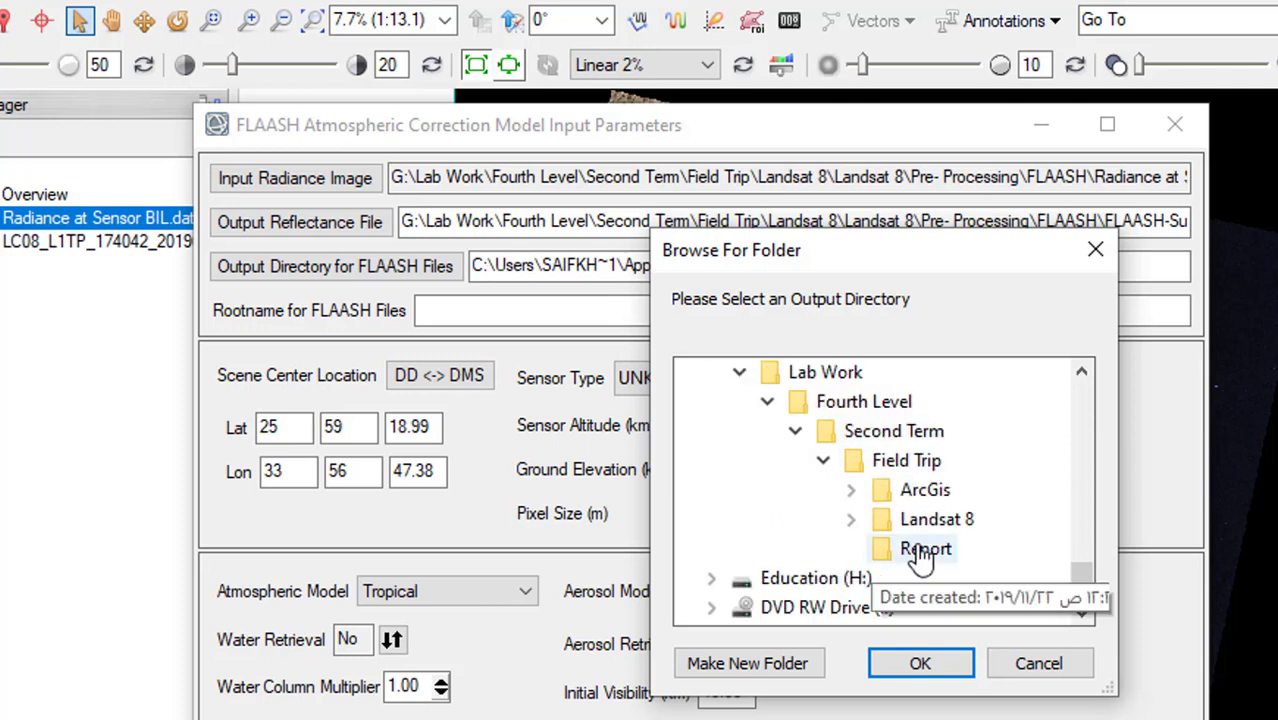
# Expand the Landsat 8\Landsat 8\Pre- Processing folders under Field Trip in the output directory tree.
pyautogui.click(851, 519)
pyautogui.scroll(-1, 880, 545)
pyautogui.click(880, 490)
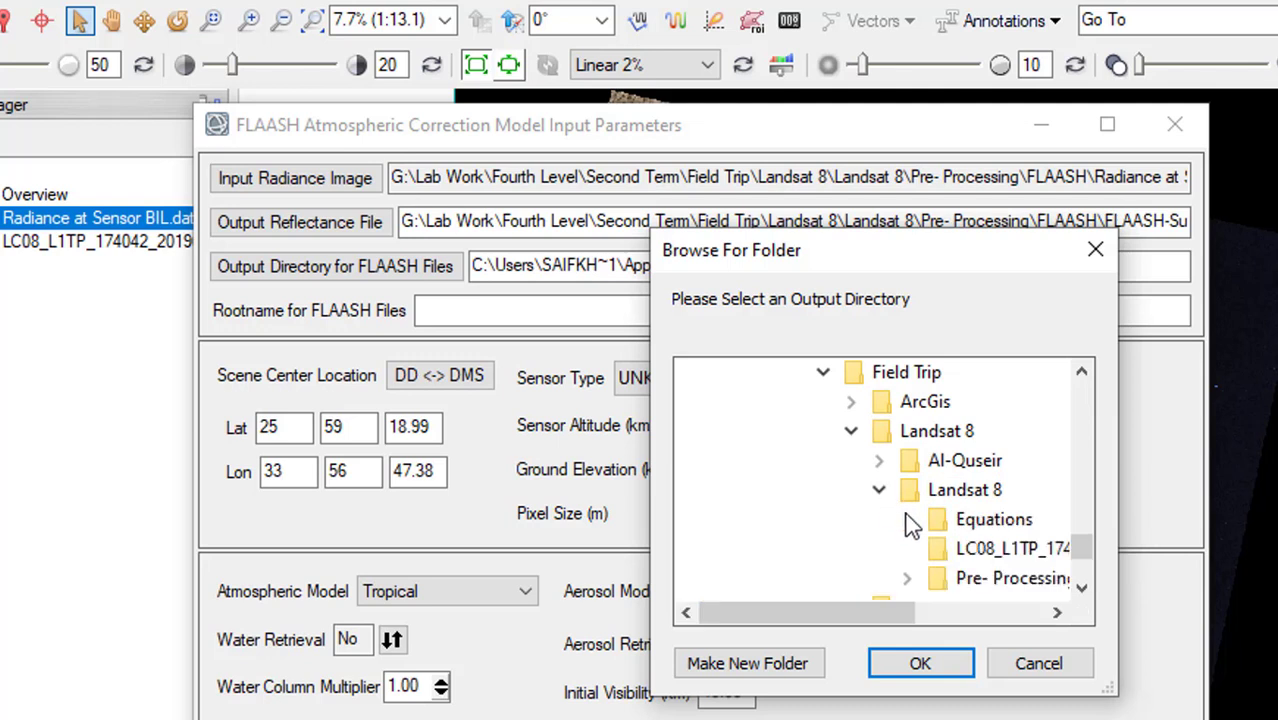
pyautogui.scroll(-1, 912, 527)
pyautogui.click(906, 489)
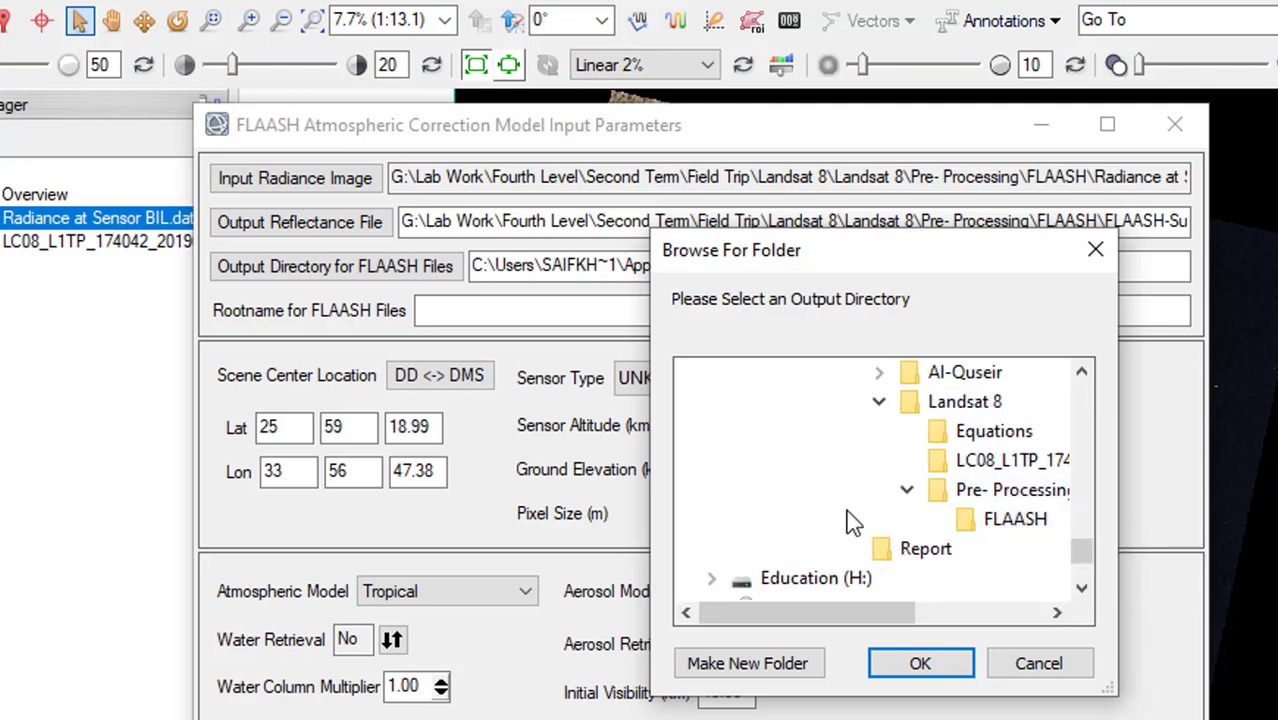
# Select the FLAASH folder inside Pre- Processing and accept it as the output directory for FLAASH files.
pyautogui.scroll(4, 848, 522)
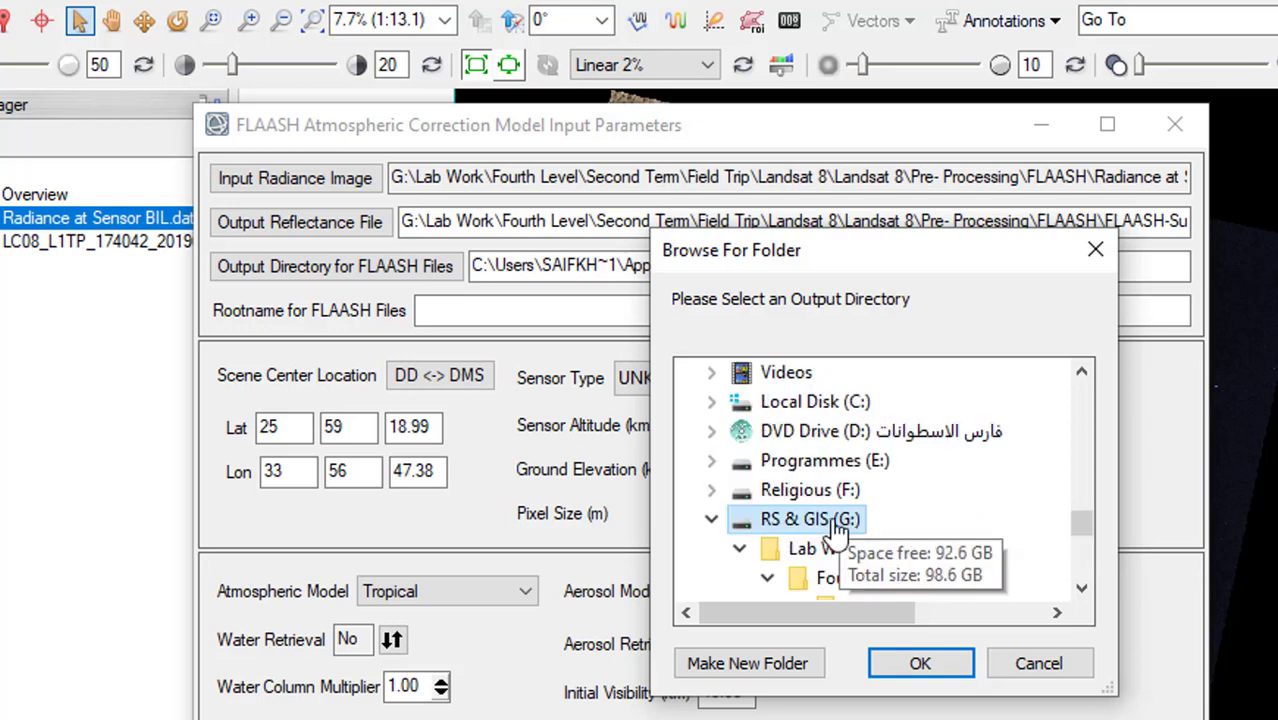
pyautogui.scroll(-1, 780, 528)
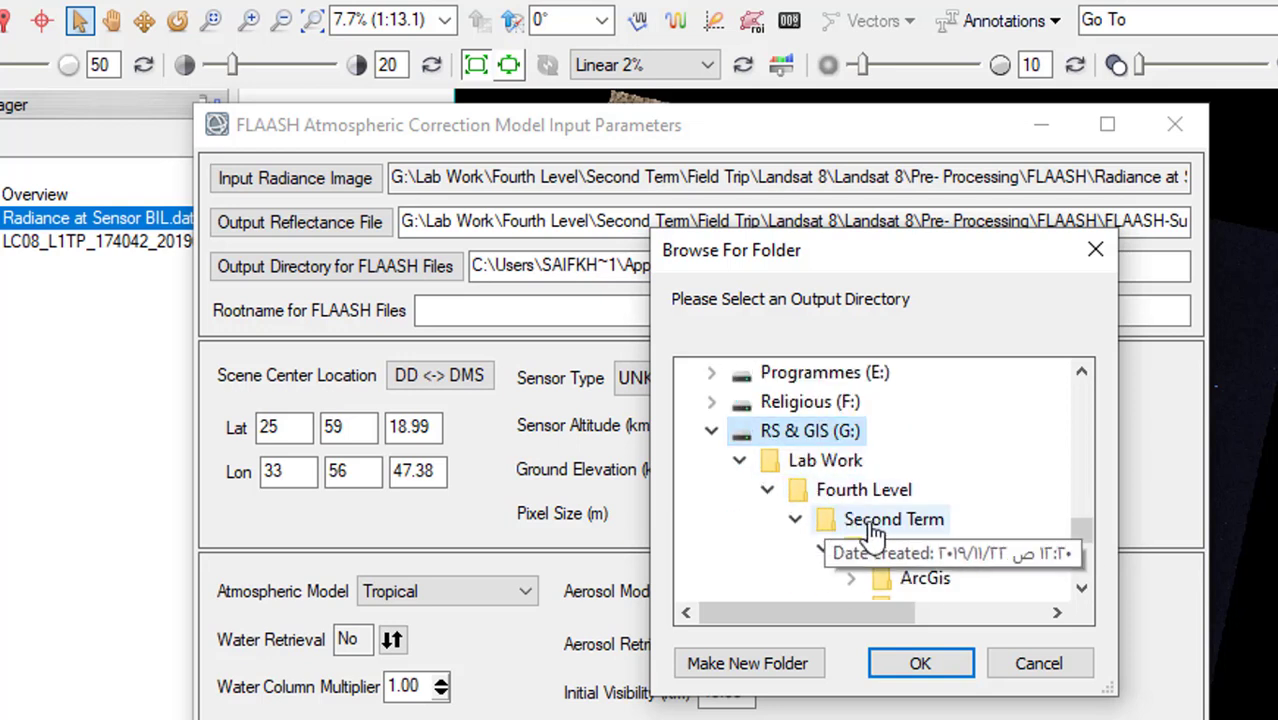
pyautogui.scroll(-2, 872, 533)
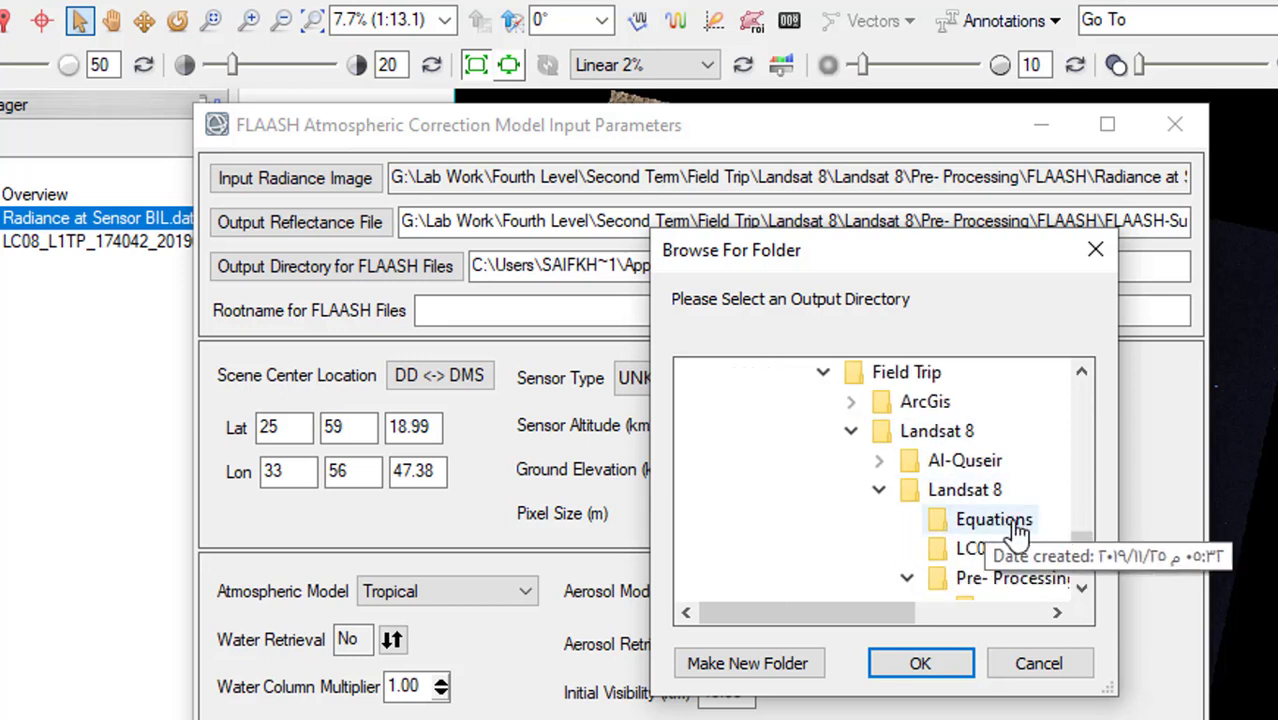
pyautogui.scroll(-1, 1018, 532)
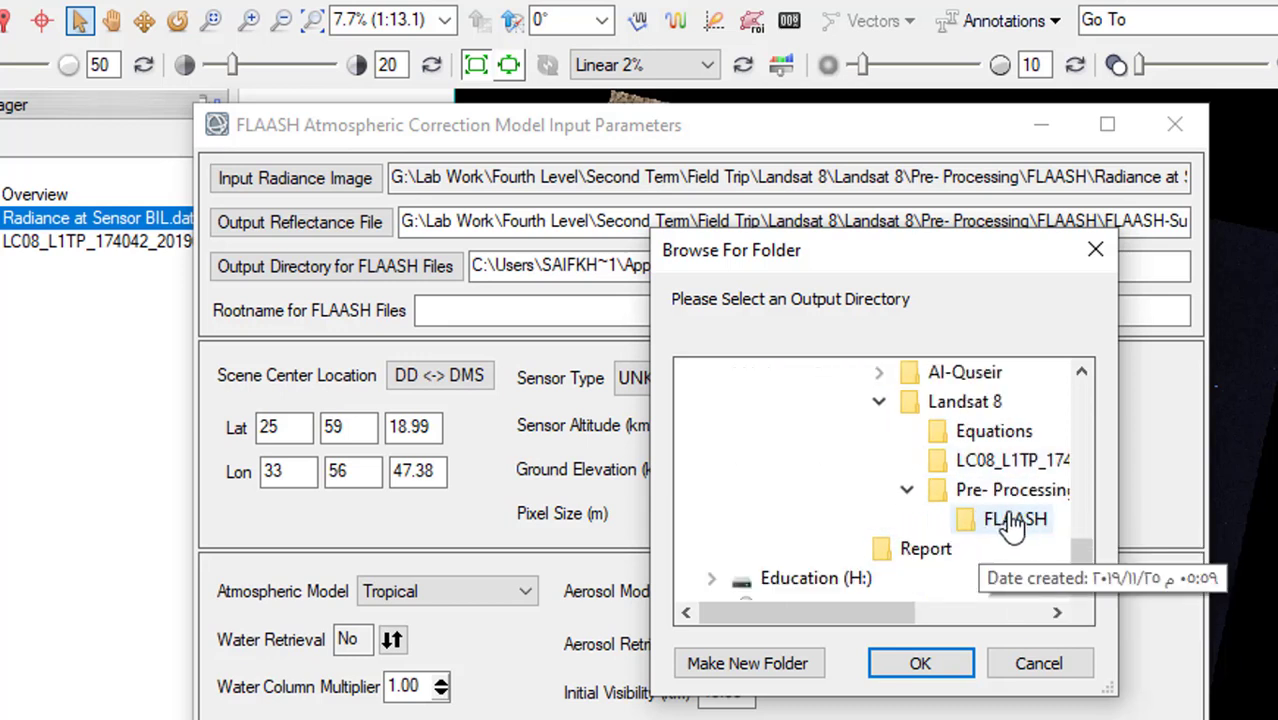
pyautogui.click(1015, 520)
pyautogui.click(918, 663)
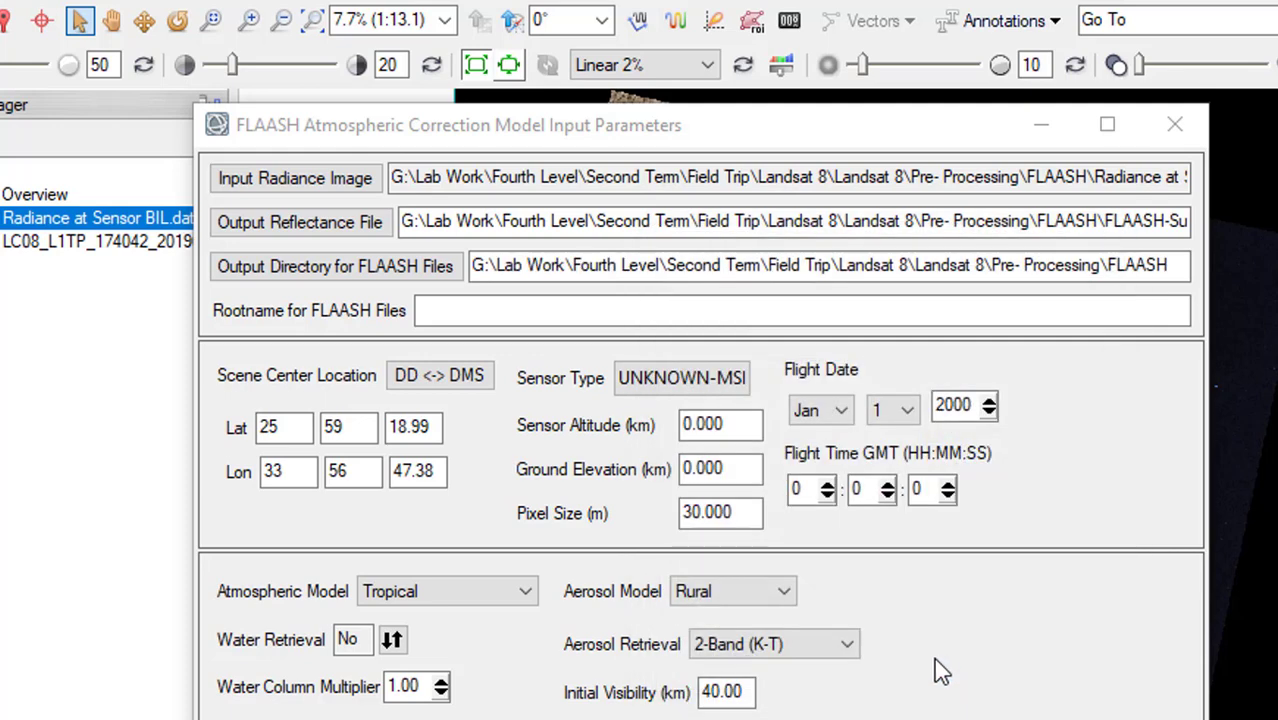
# Enter FLAASH as the rootname for the FLAASH files and set the sensor type to the multispectral Landsat-8 OLI.
pyautogui.click(490, 314)
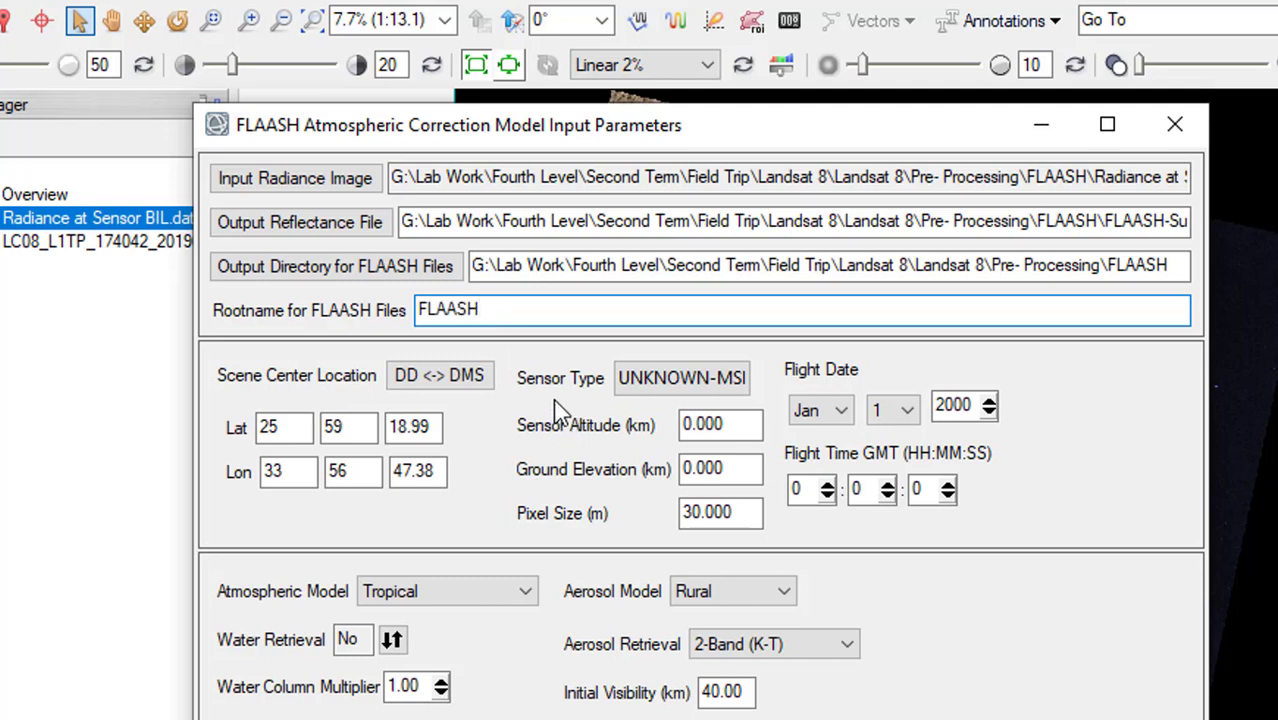
pyautogui.click(625, 384)
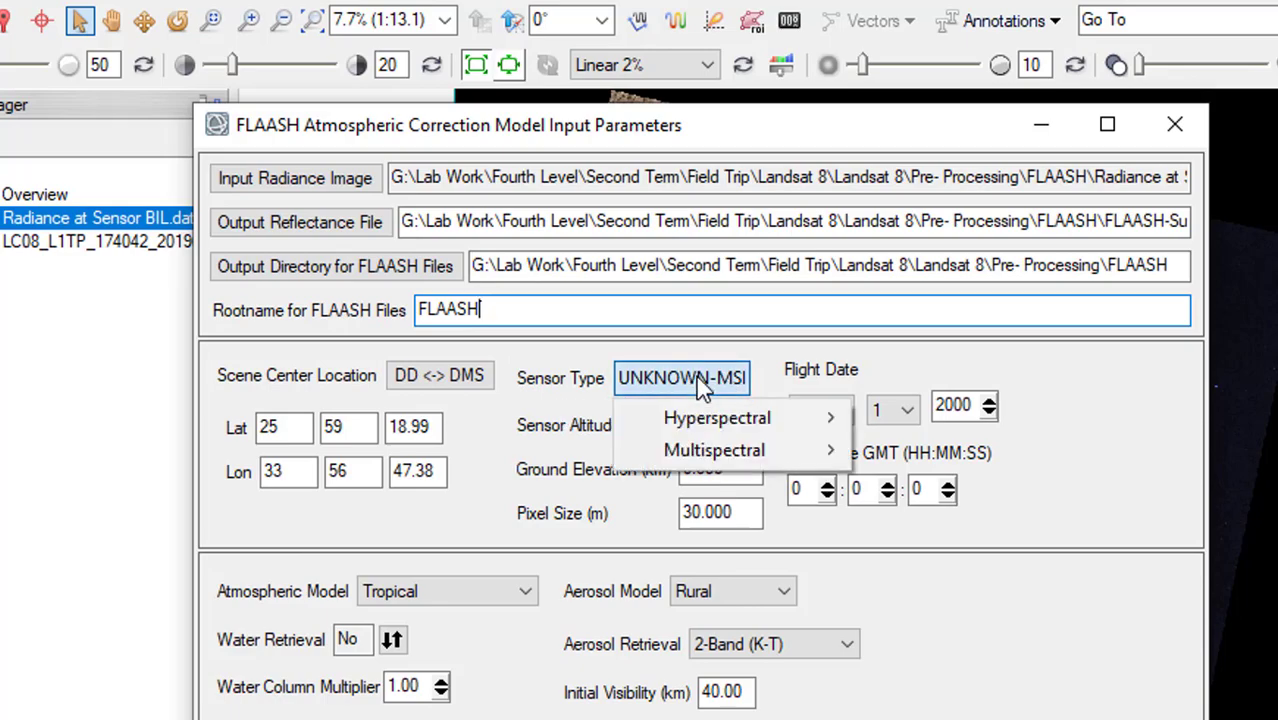
pyautogui.moveTo(757, 444)
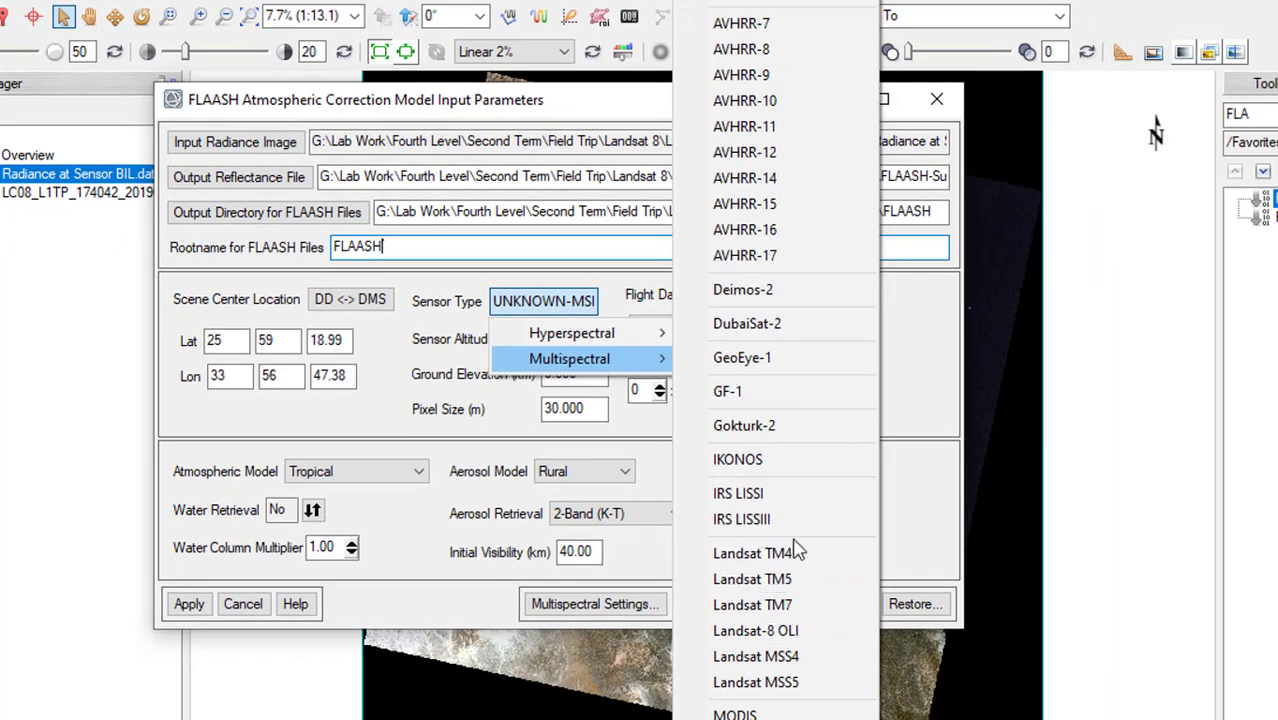
pyautogui.click(778, 635)
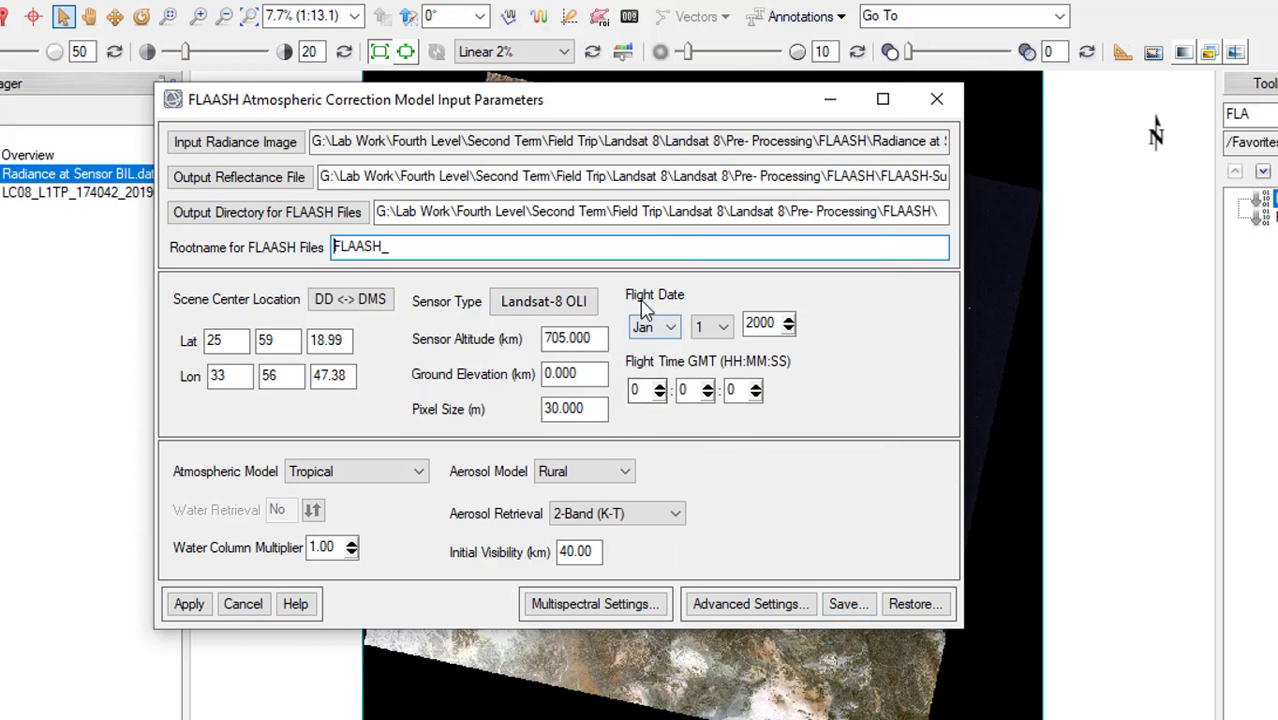
# Set the ENVI status bar readout to show the acquisition time.
pyautogui.rightClick(210, 715)
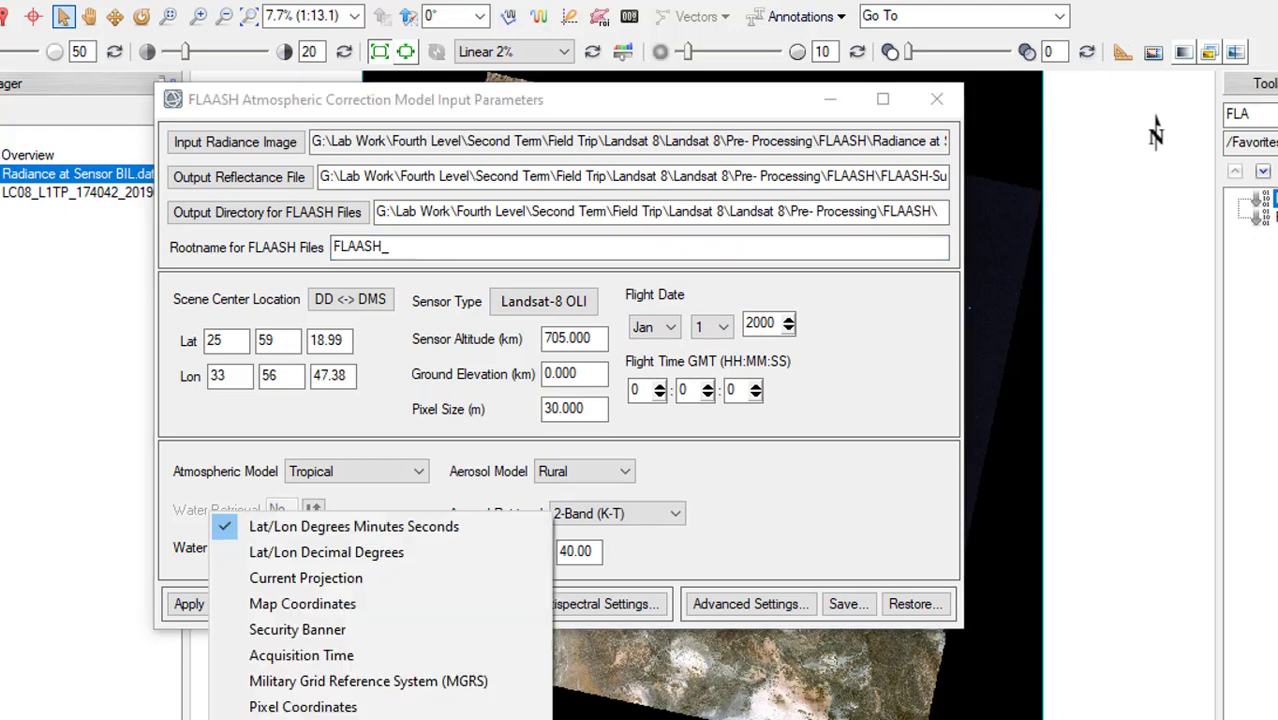
pyautogui.click(300, 656)
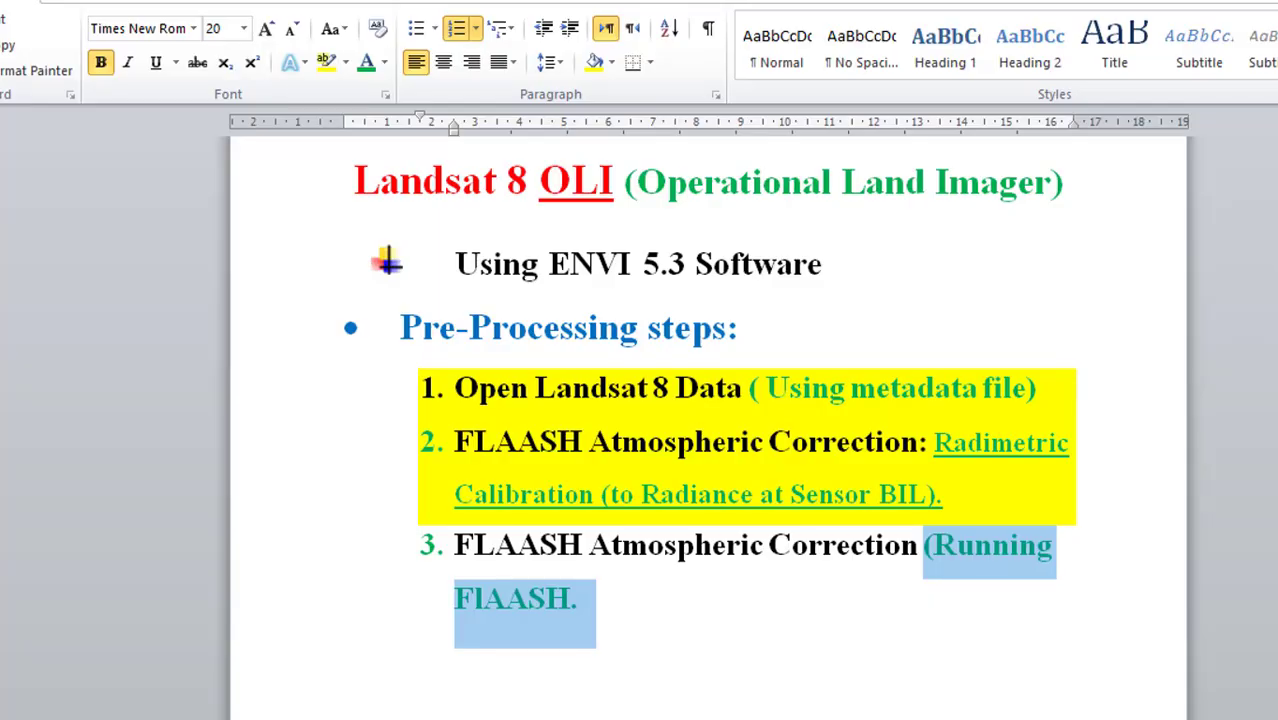
# Switch to Word and add the unnumbered line "To write acquired time and date go to the scence" below item 3.
pyautogui.click(607, 625)
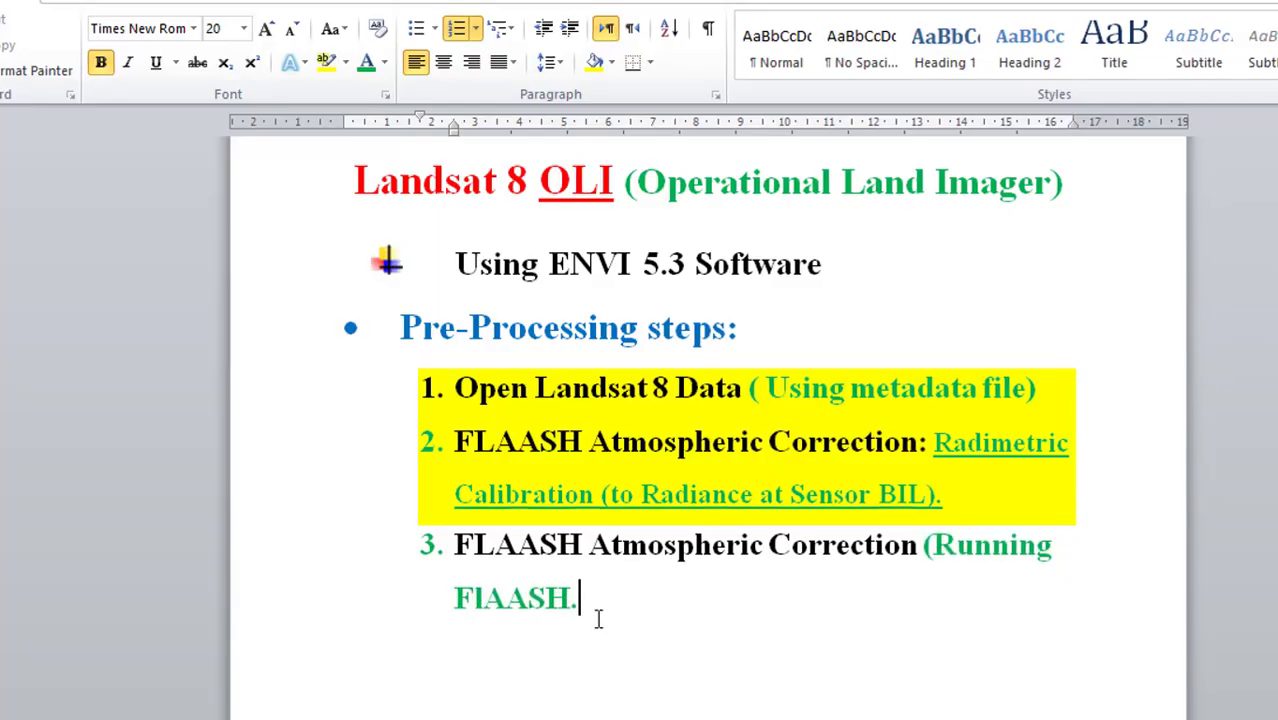
pyautogui.press('Return')
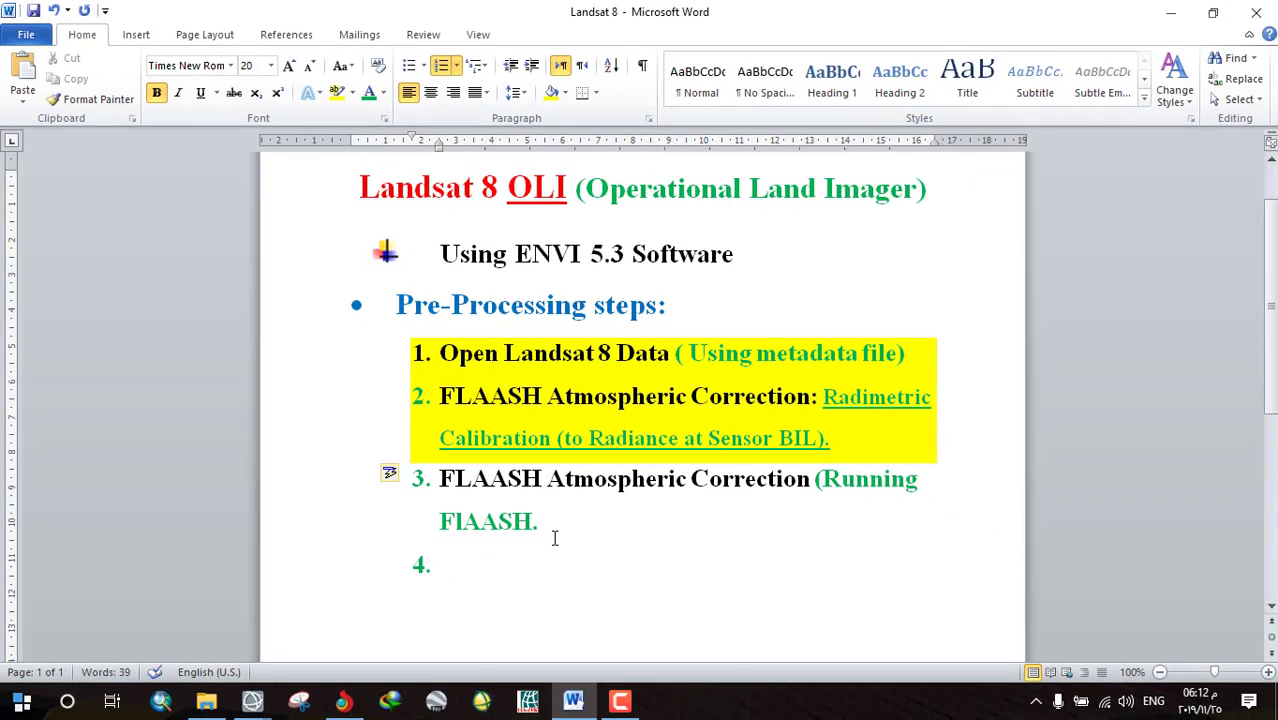
pyautogui.press('BackSpace')
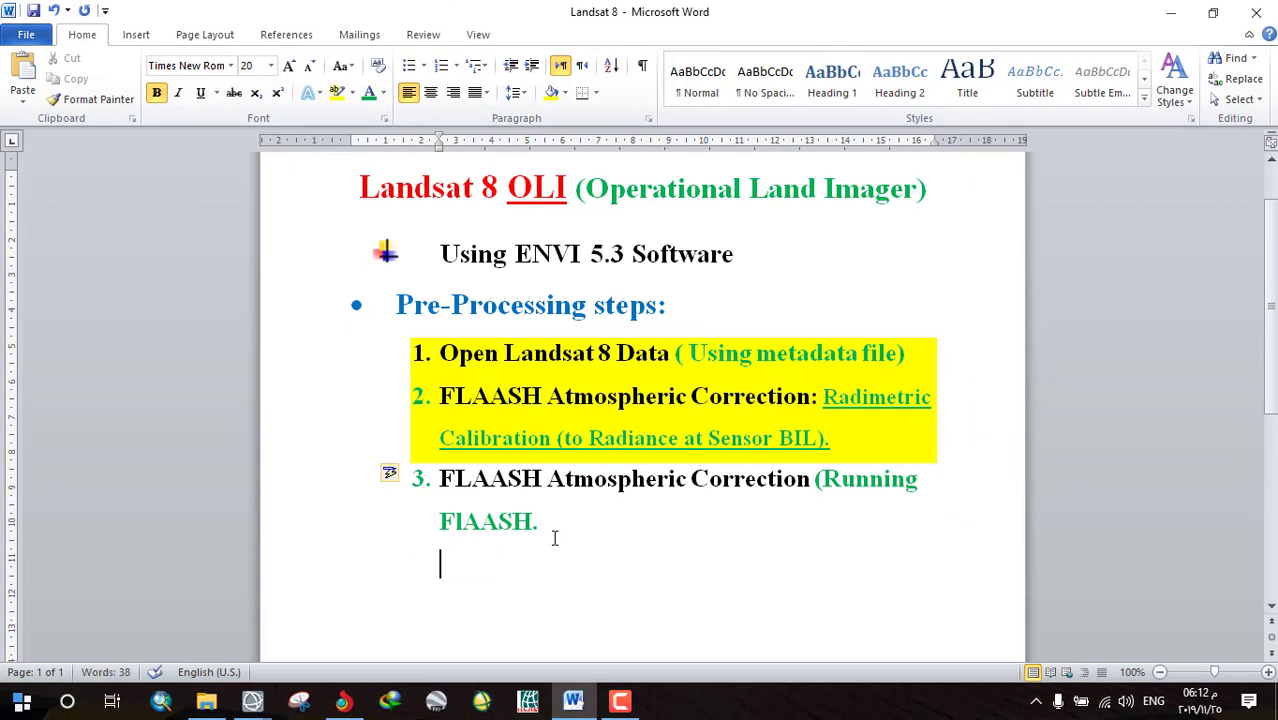
pyautogui.write('To write acquired time and date')
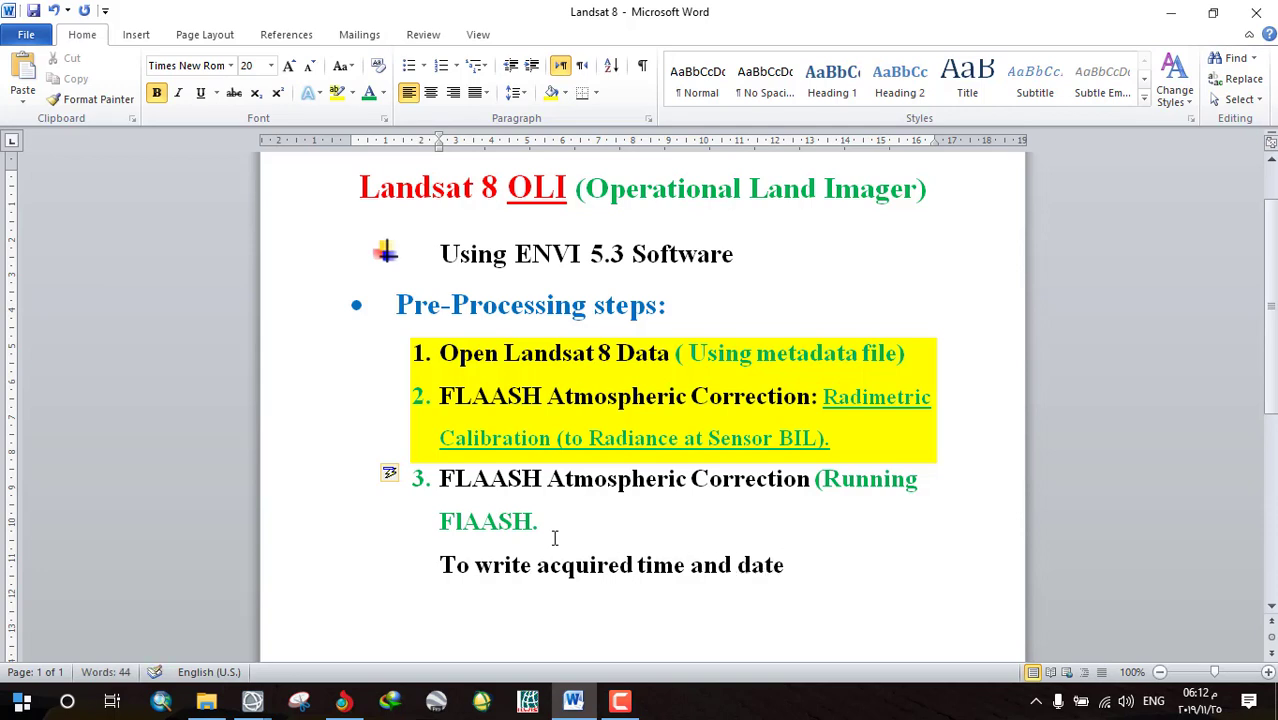
pyautogui.write('o to the s')
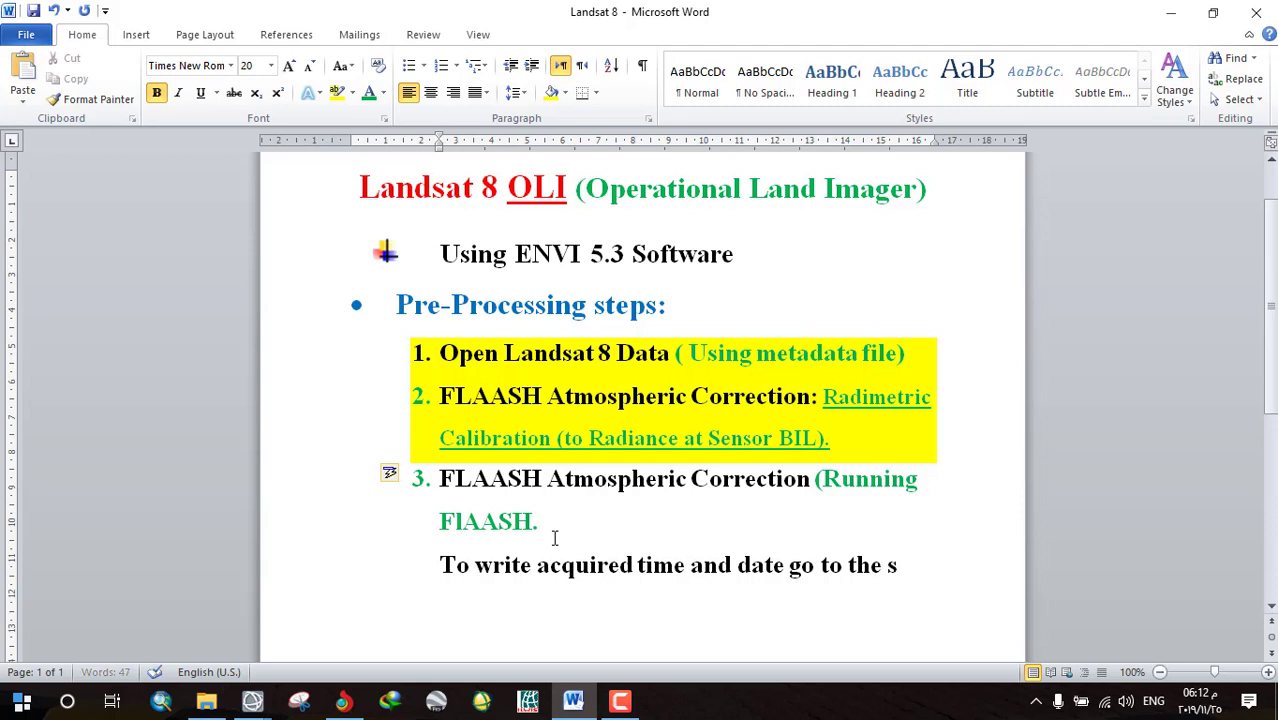
pyautogui.write('cence')
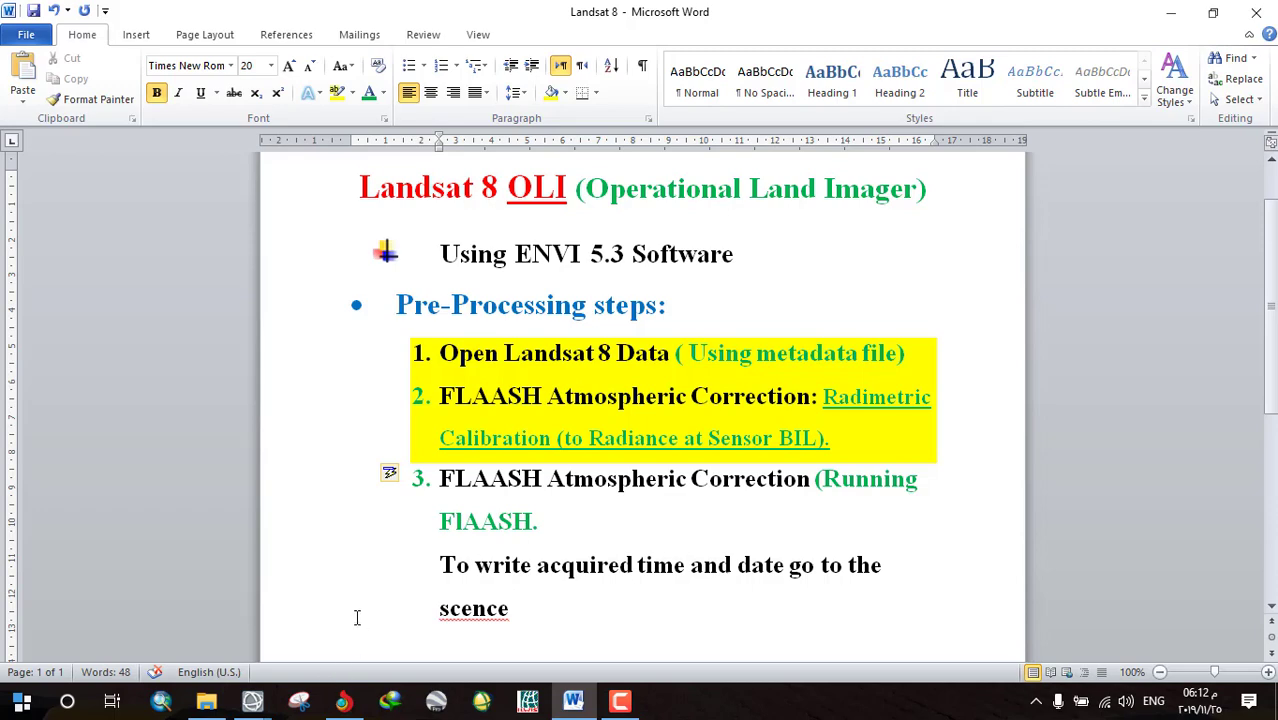
# In File Explorer, open the MTL text file from the LC08_L1TP_174042_20190822_20190822_01_RT folder and find DATE_ACQUIRED and SCENE_CENTER_TIME.
pyautogui.click(206, 701)
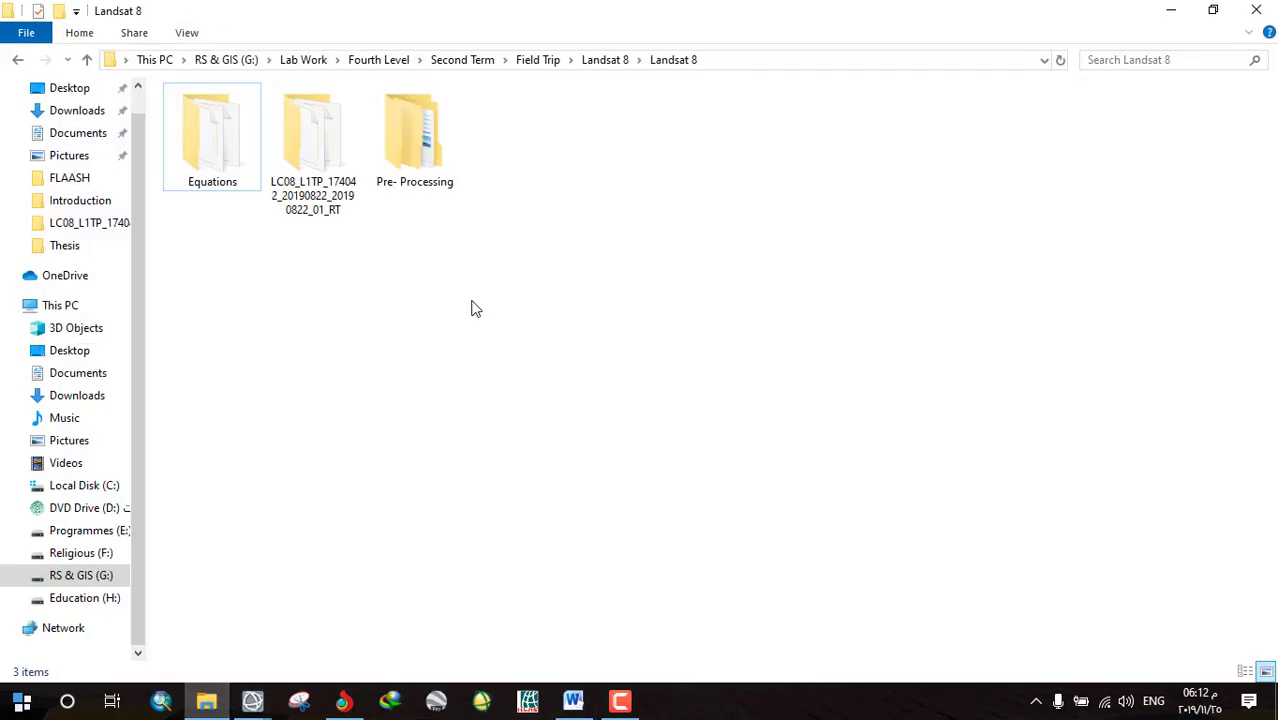
pyautogui.doubleClick(313, 197)
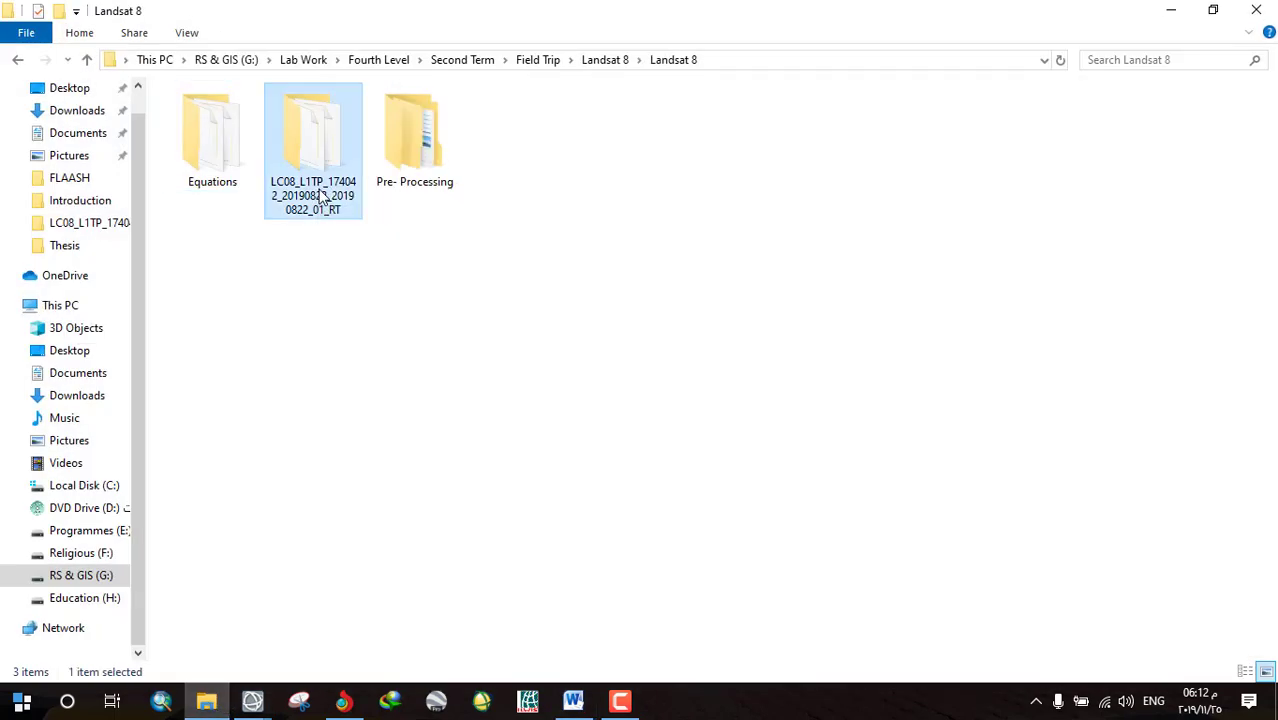
pyautogui.click(1265, 671)
pyautogui.scroll(-3, 1018, 510)
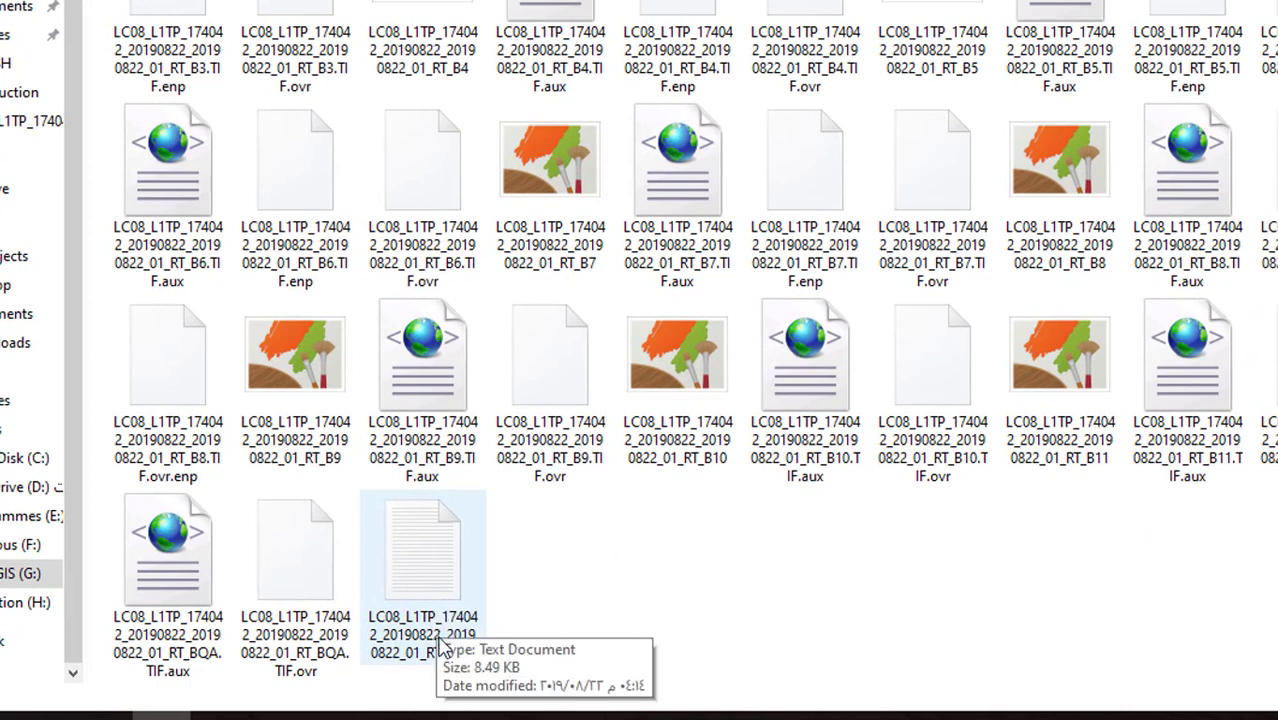
pyautogui.doubleClick(437, 615)
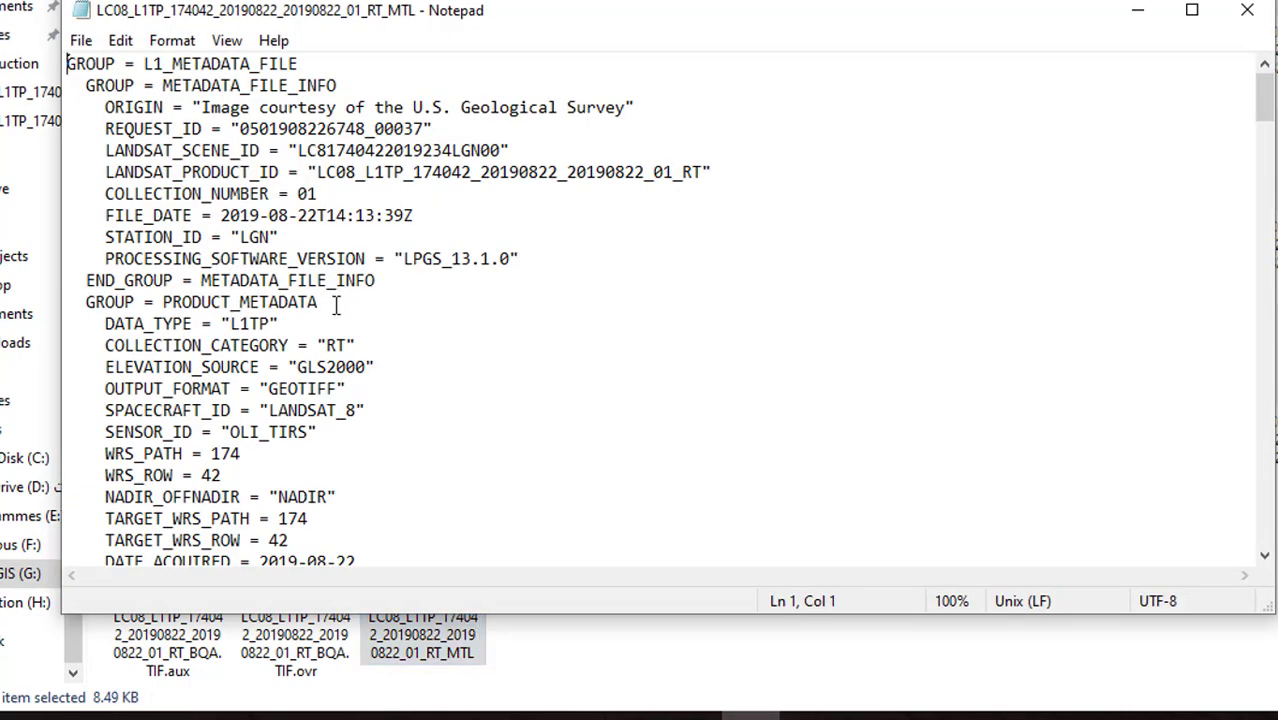
pyautogui.scroll(-1, 338, 311)
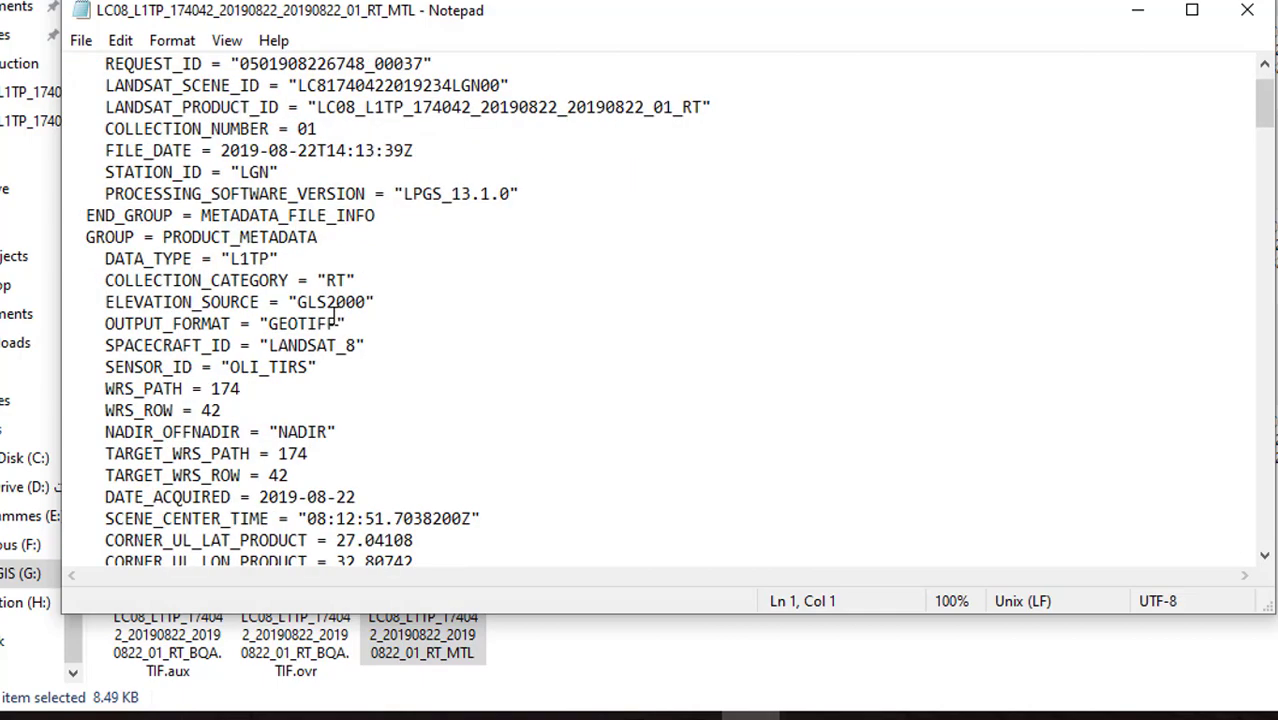
pyautogui.scroll(-1, 333, 316)
pyautogui.scroll(-1, 333, 316)
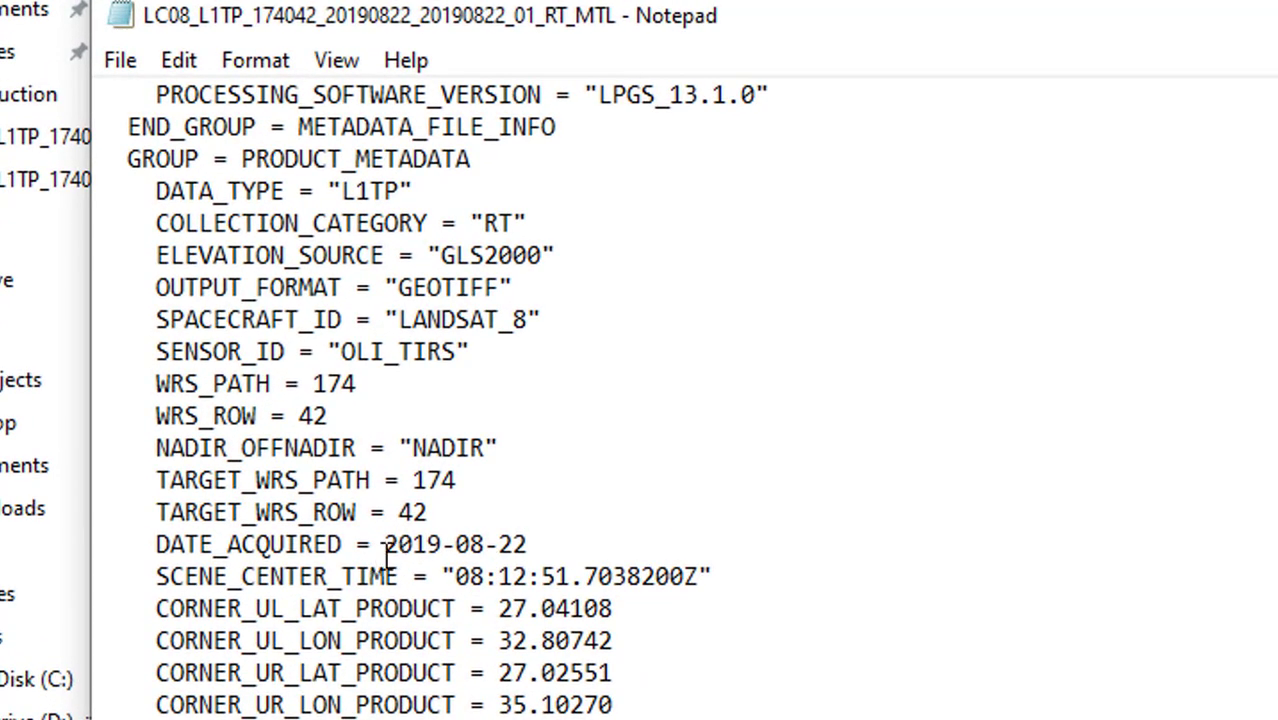
# Take DATE_ACQUIRED from the MTL file in Notepad and set the FLAASH flight date in ENVI to Aug 22, 2019.
pyautogui.moveTo(155, 550); pyautogui.dragTo(345, 549)
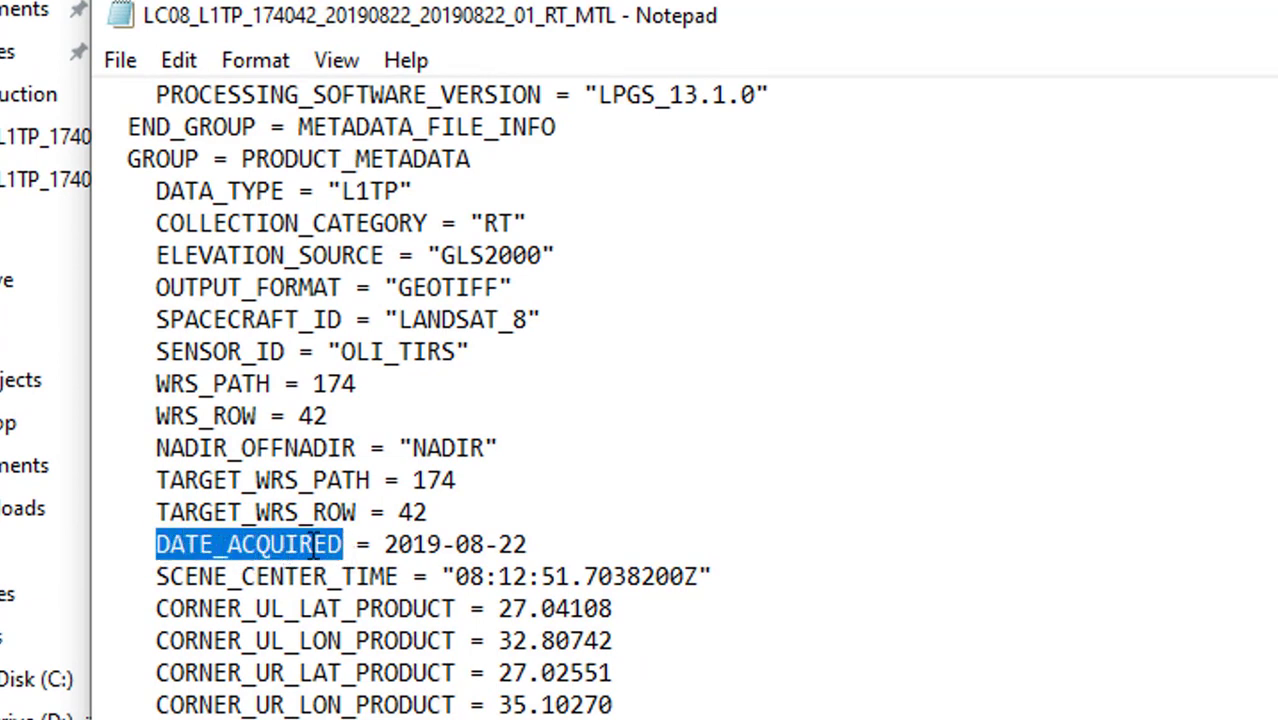
pyautogui.moveTo(533, 544); pyautogui.dragTo(385, 544)
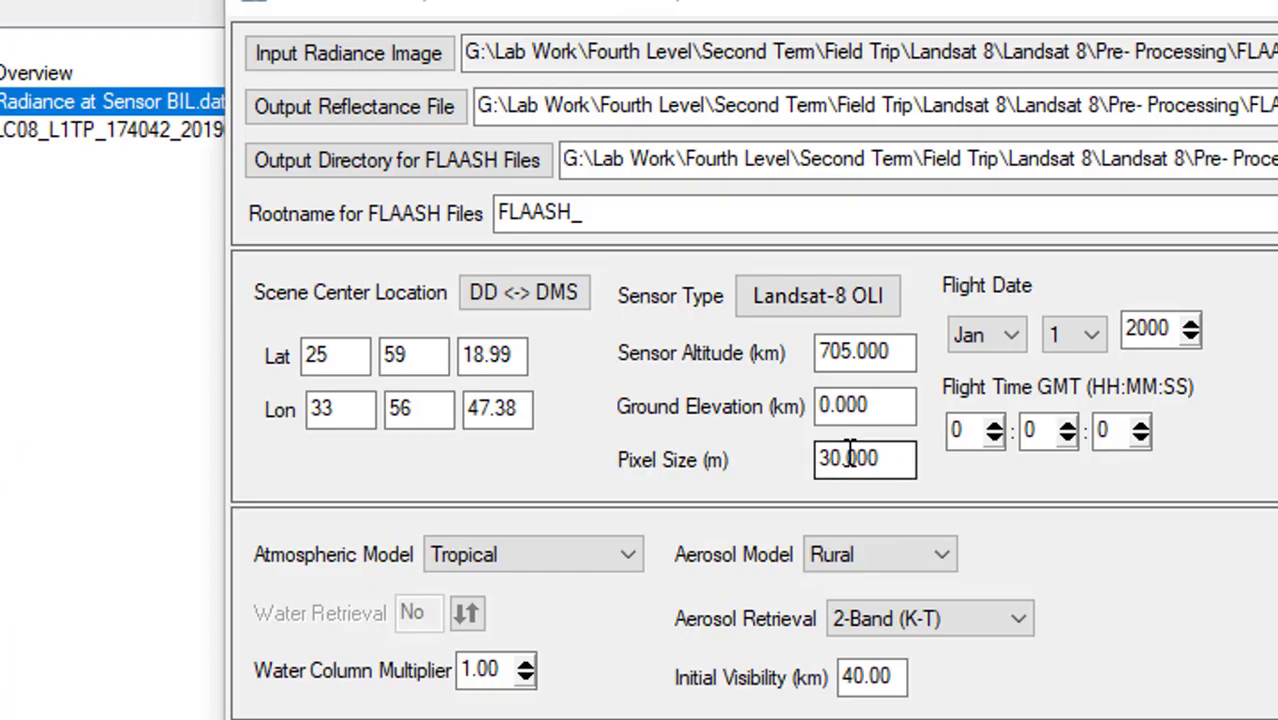
pyautogui.click(1057, 336)
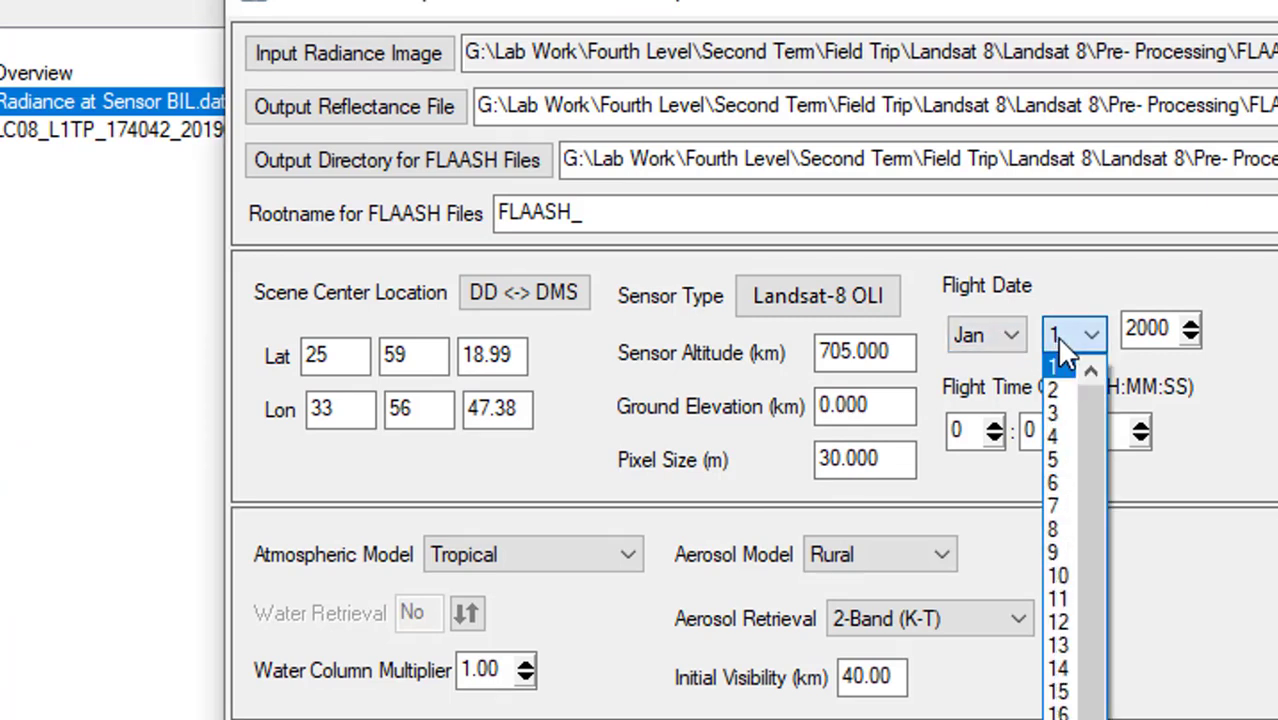
pyautogui.click(1060, 712)
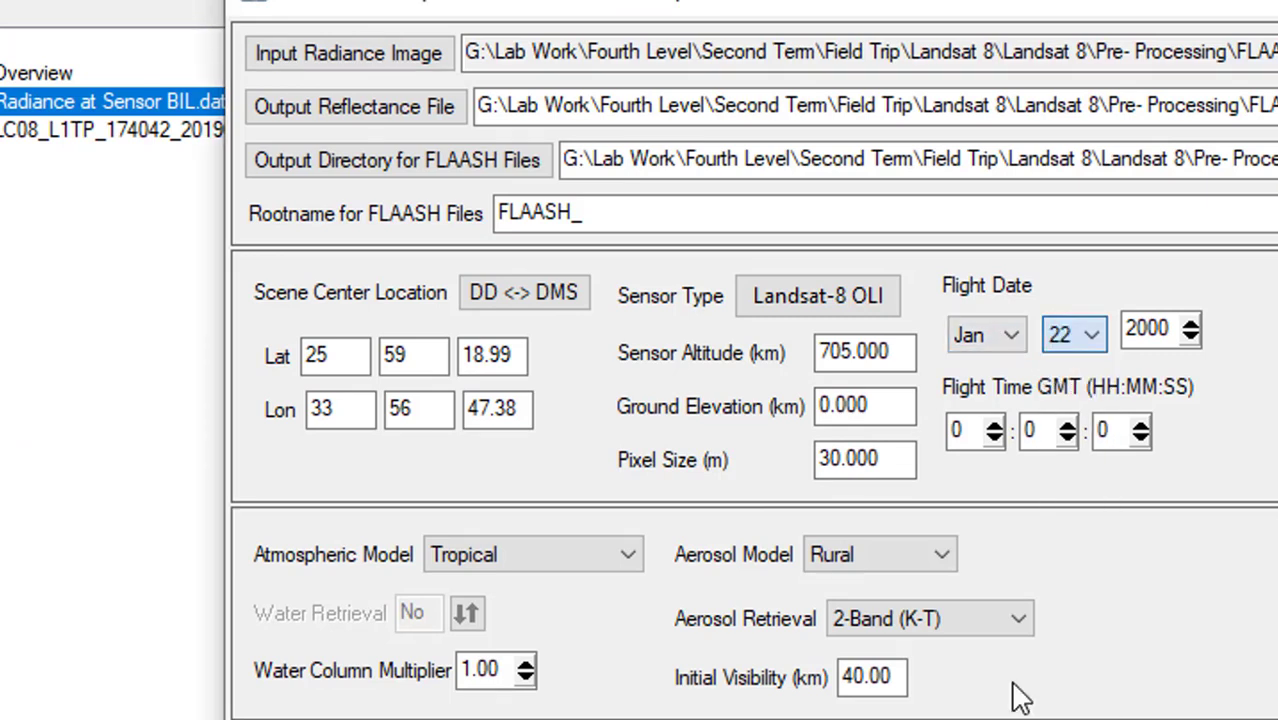
pyautogui.click(995, 338)
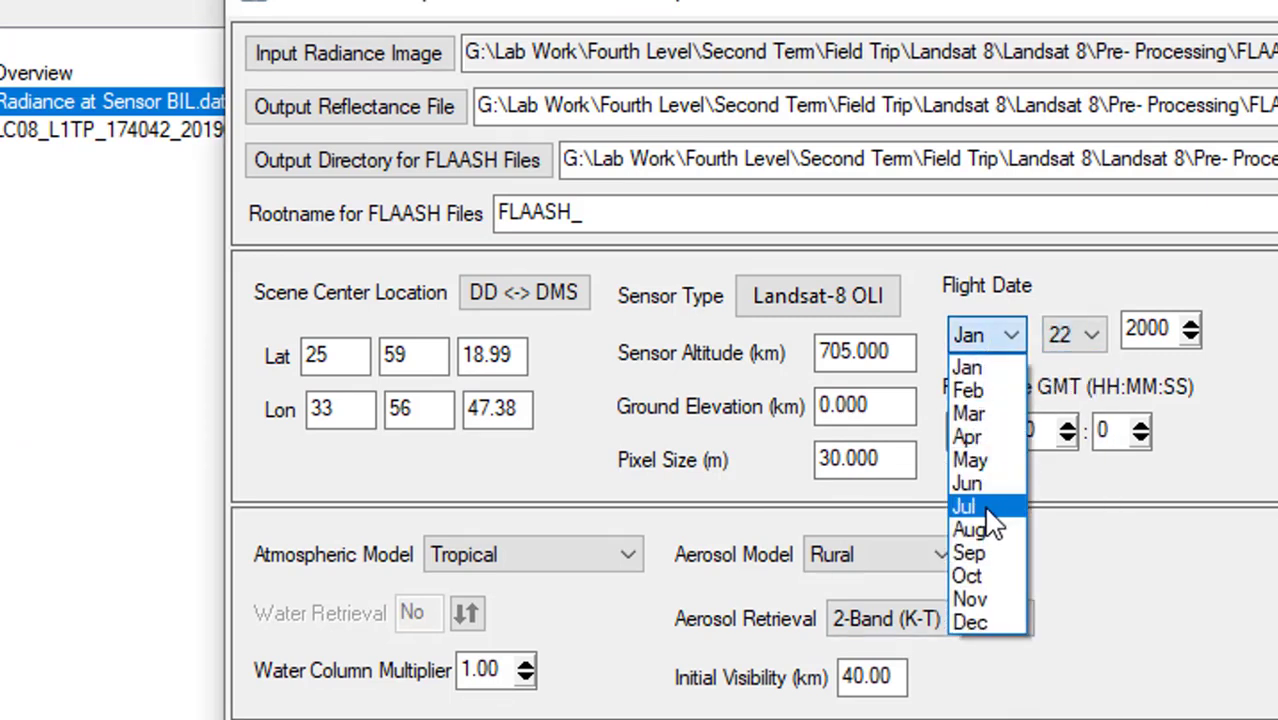
pyautogui.click(972, 514)
pyautogui.click(1155, 325)
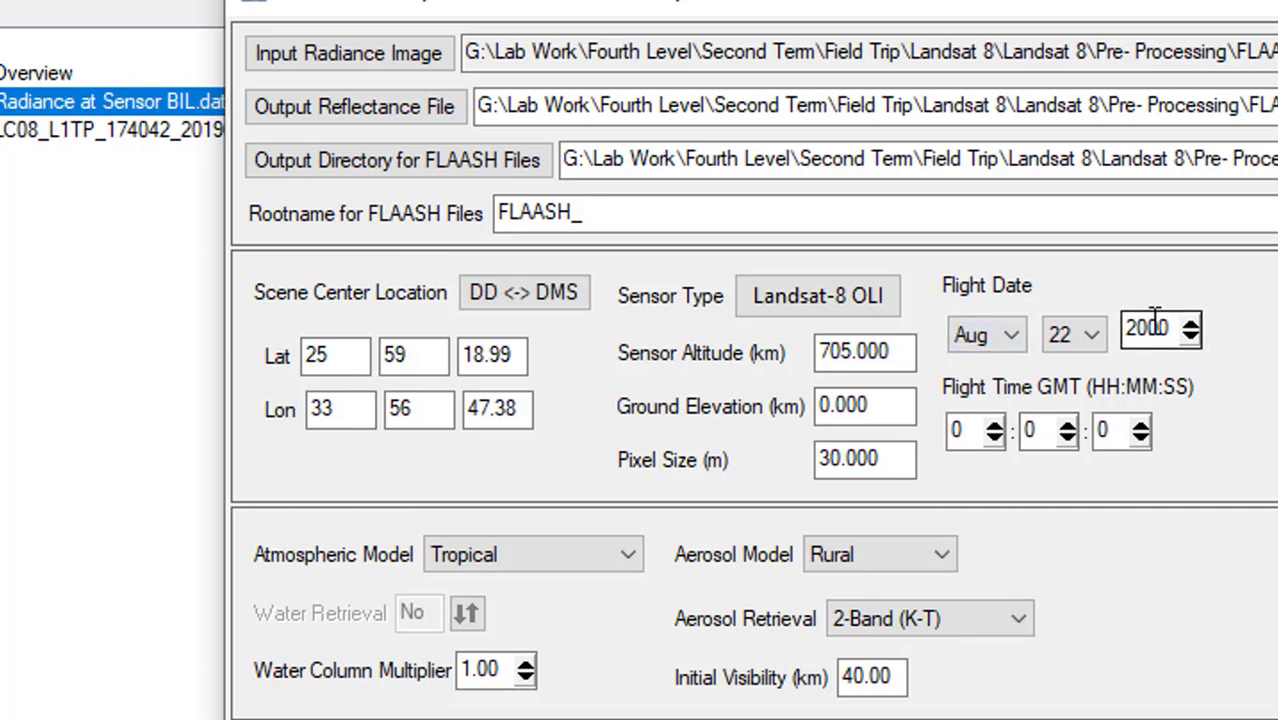
pyautogui.moveTo(1155, 325); pyautogui.dragTo(1190, 332)
pyautogui.write('19')
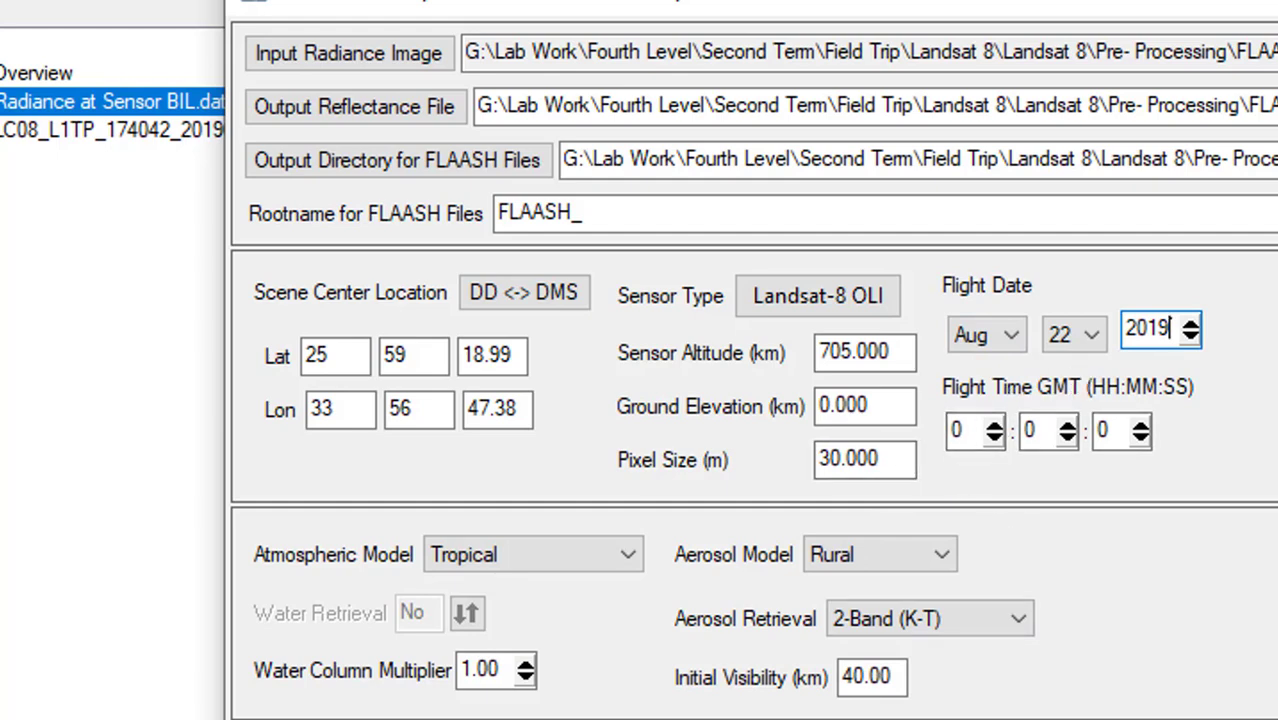
# Check SCENE_CENTER_TIME in the Notepad metadata file and set the FLAASH flight time GMT in ENVI to 08:12:51.
pyautogui.hotkey('alt', 'Tab')
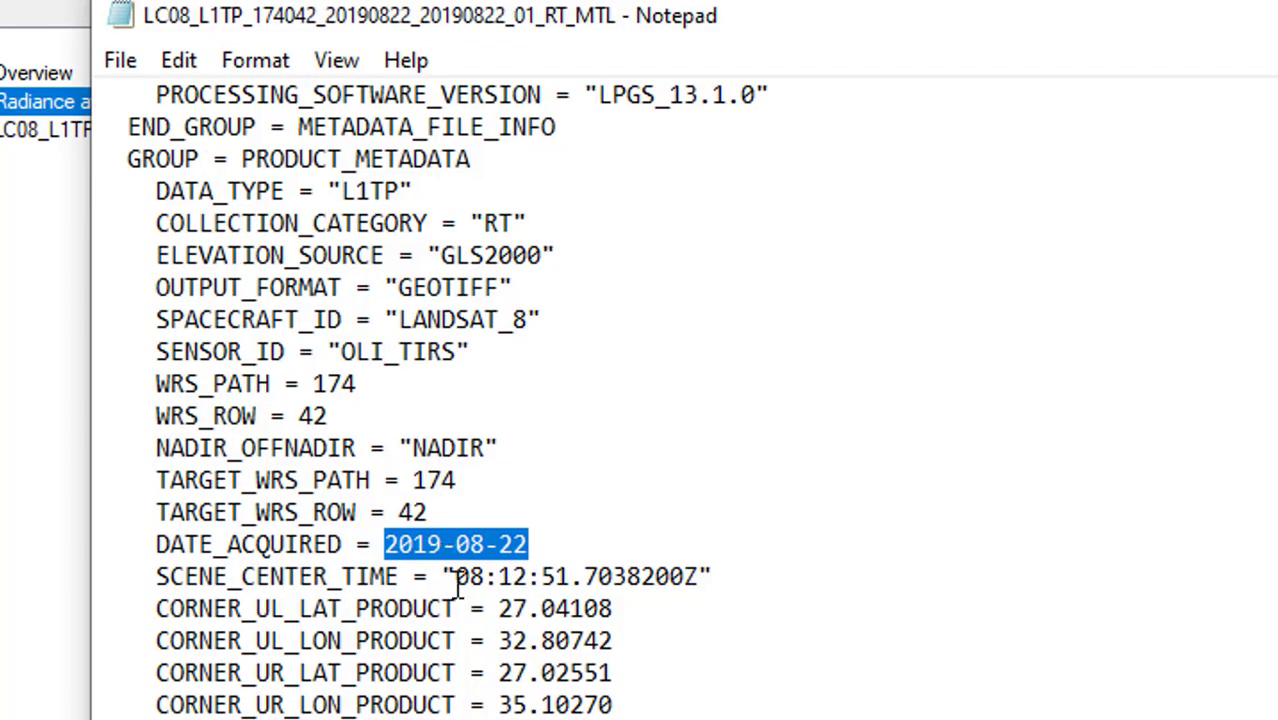
pyautogui.moveTo(457, 577); pyautogui.dragTo(571, 580)
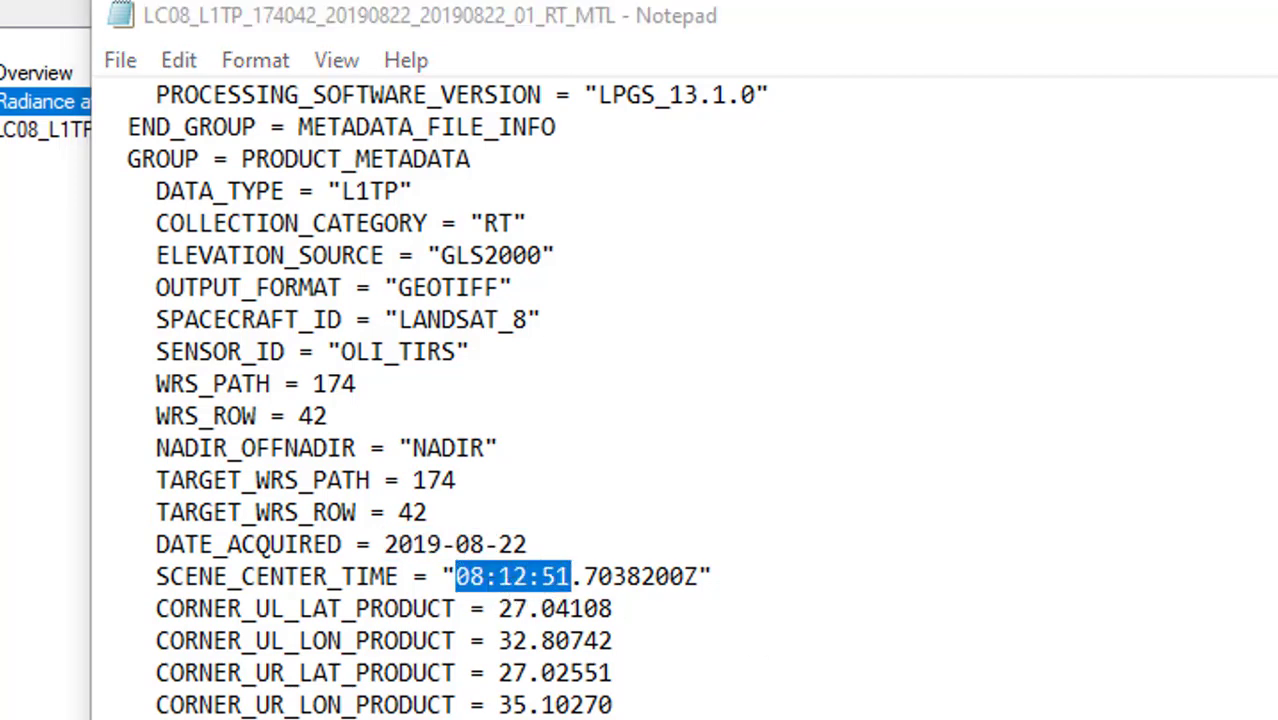
pyautogui.hotkey('alt', 'Tab')
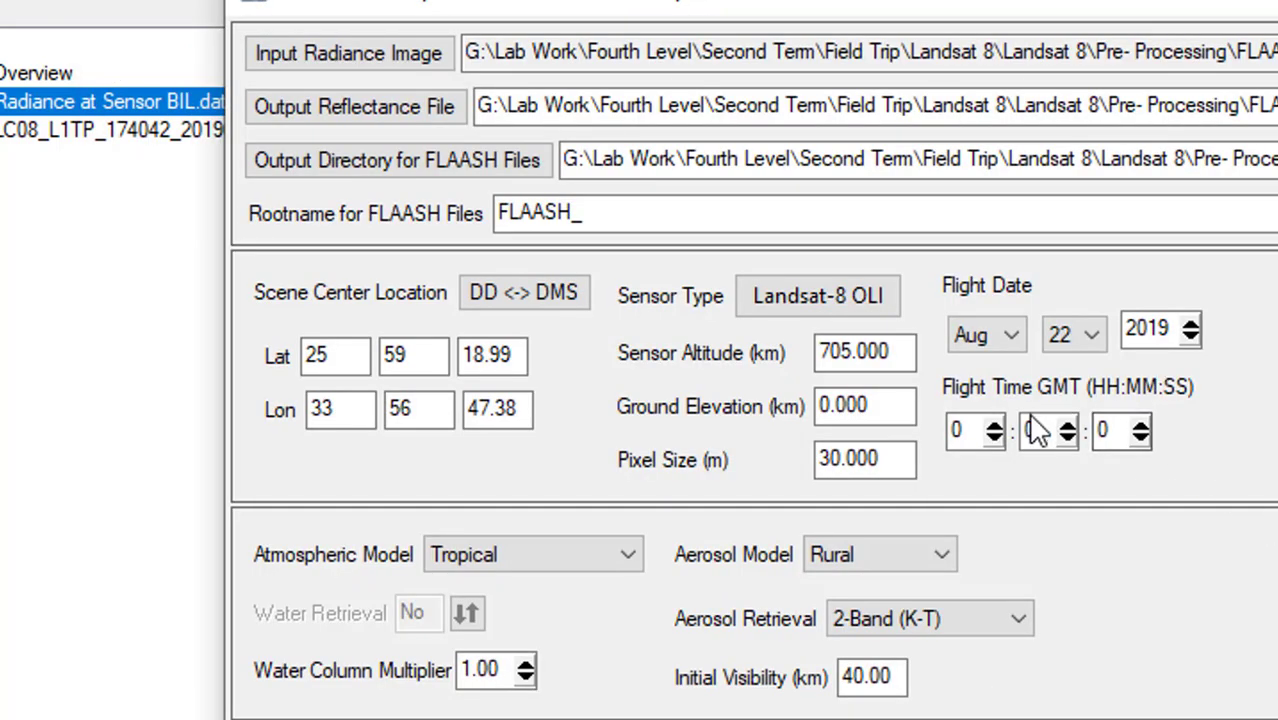
pyautogui.click(956, 430)
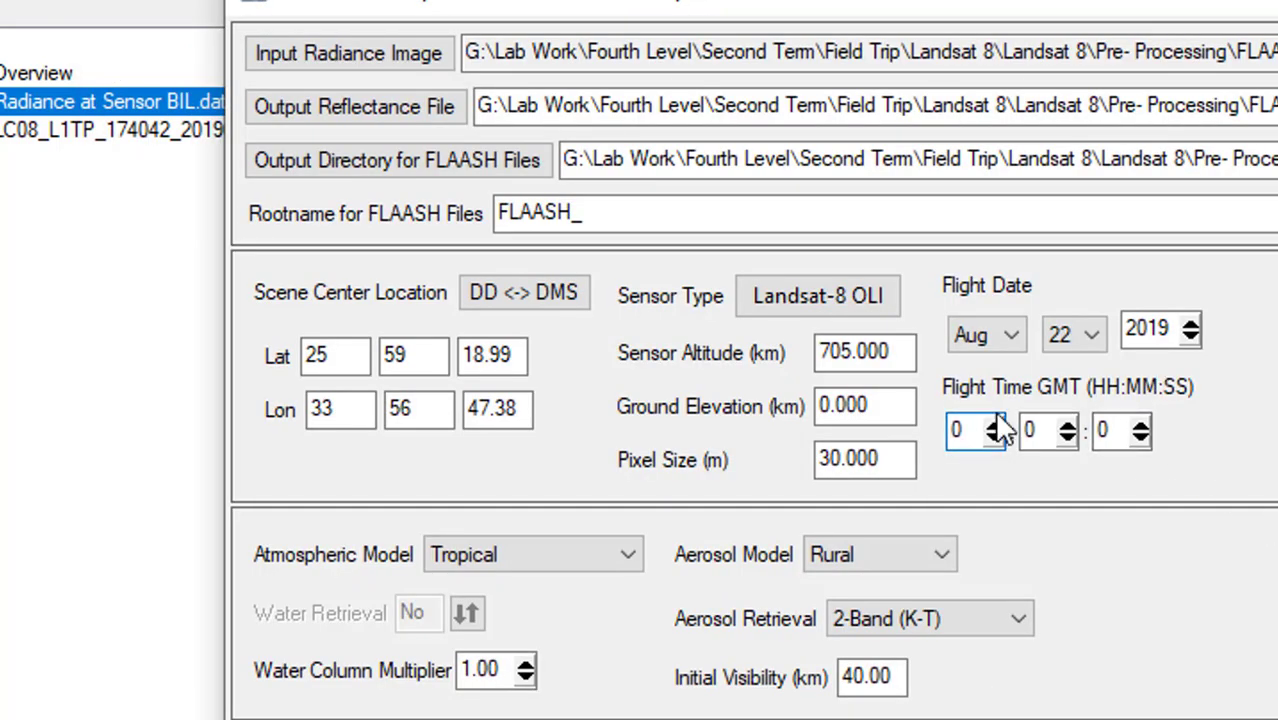
pyautogui.write('8')
pyautogui.click(1028, 430)
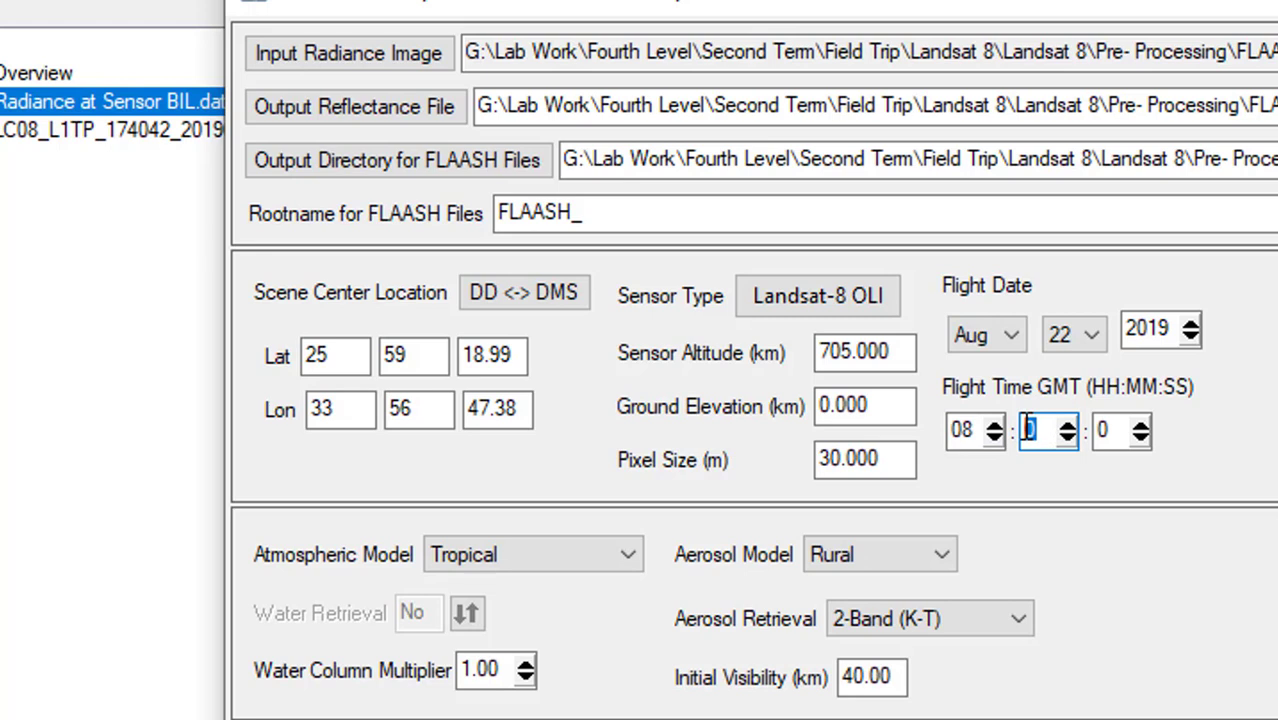
pyautogui.write('12')
pyautogui.click(1100, 430)
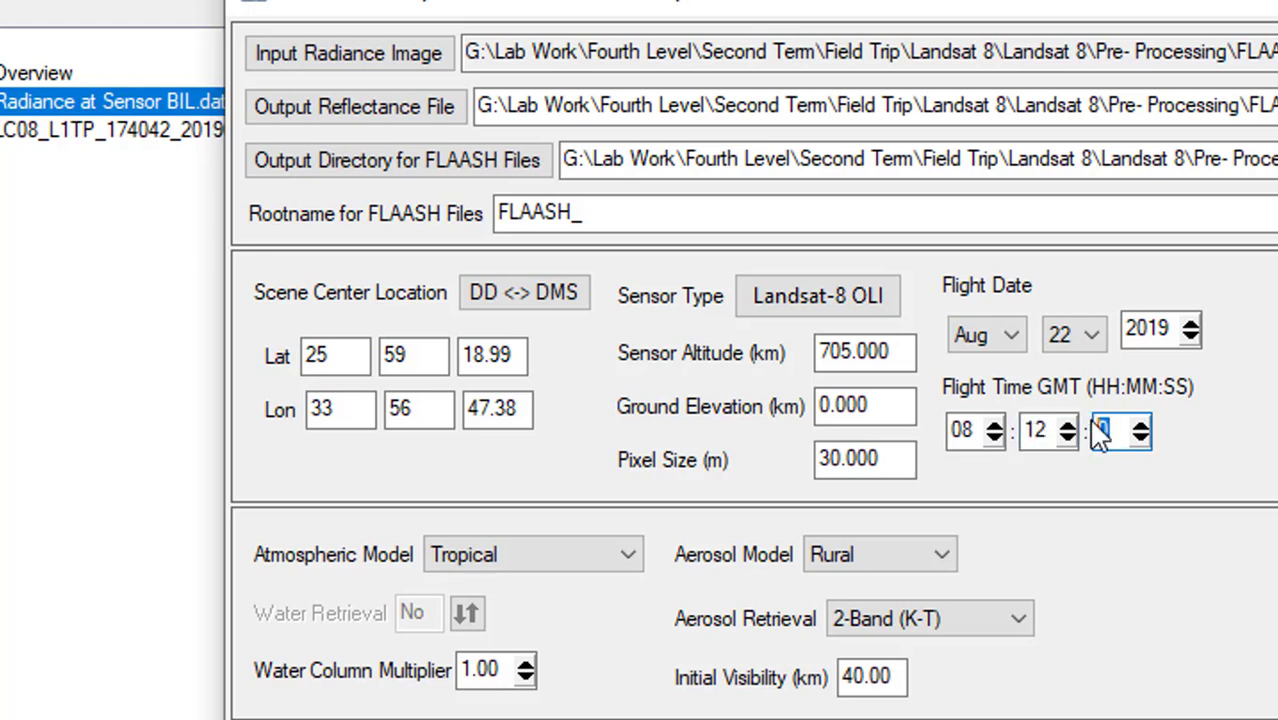
pyautogui.write('51')
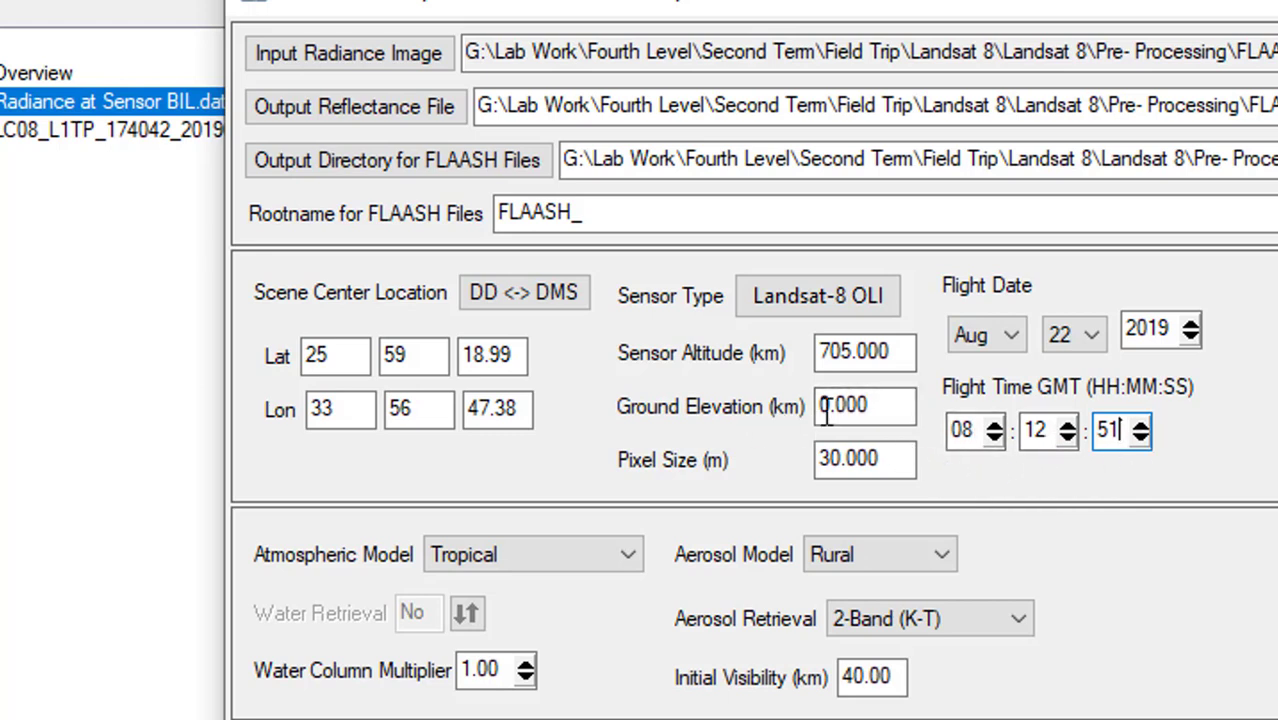
# Set the ground elevation to 0.5 km and the aerosol model to Tropospheric, keeping 2-Band (K-T) aerosol retrieval.
pyautogui.moveTo(910, 404); pyautogui.dragTo(843, 404)
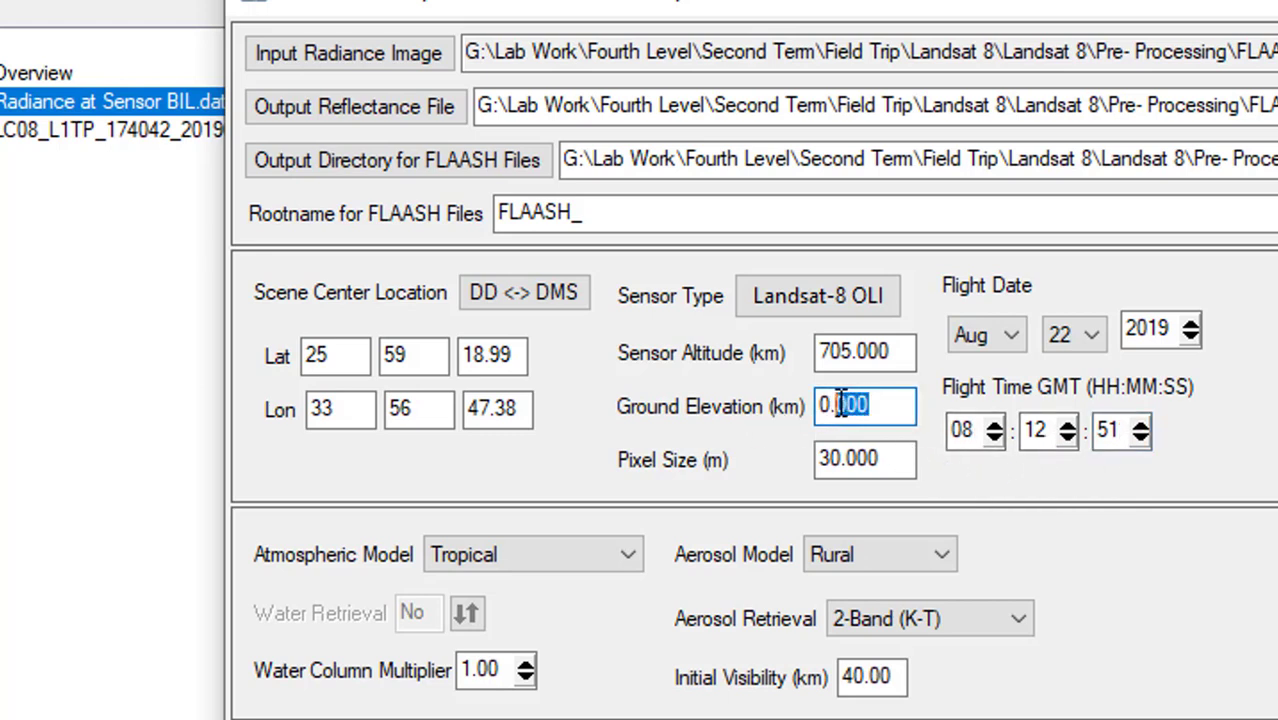
pyautogui.write('5')
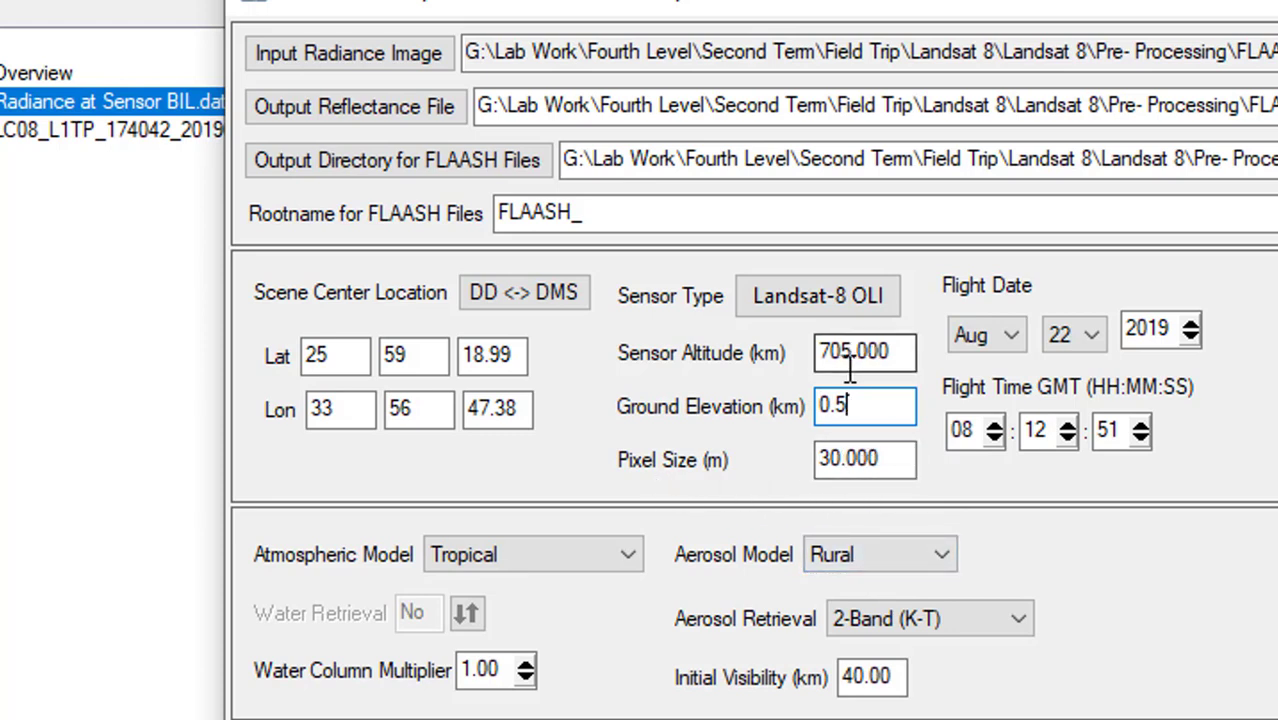
pyautogui.click(873, 568)
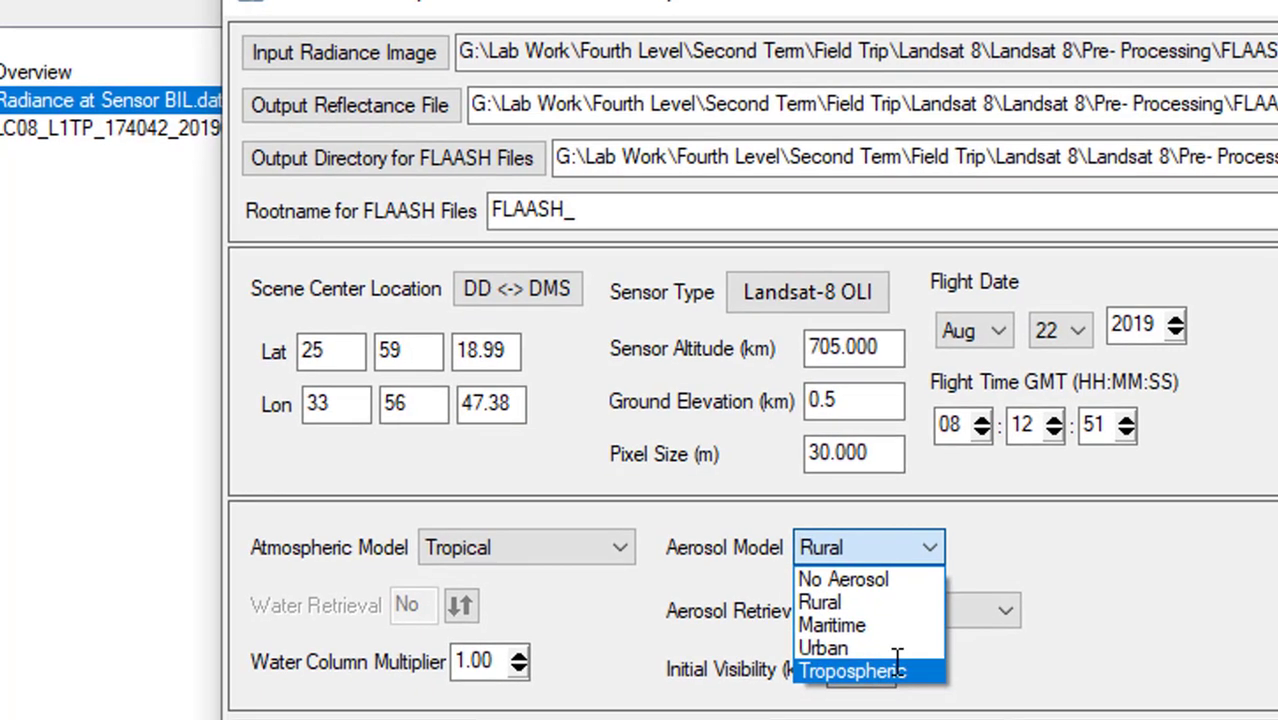
pyautogui.click(897, 670)
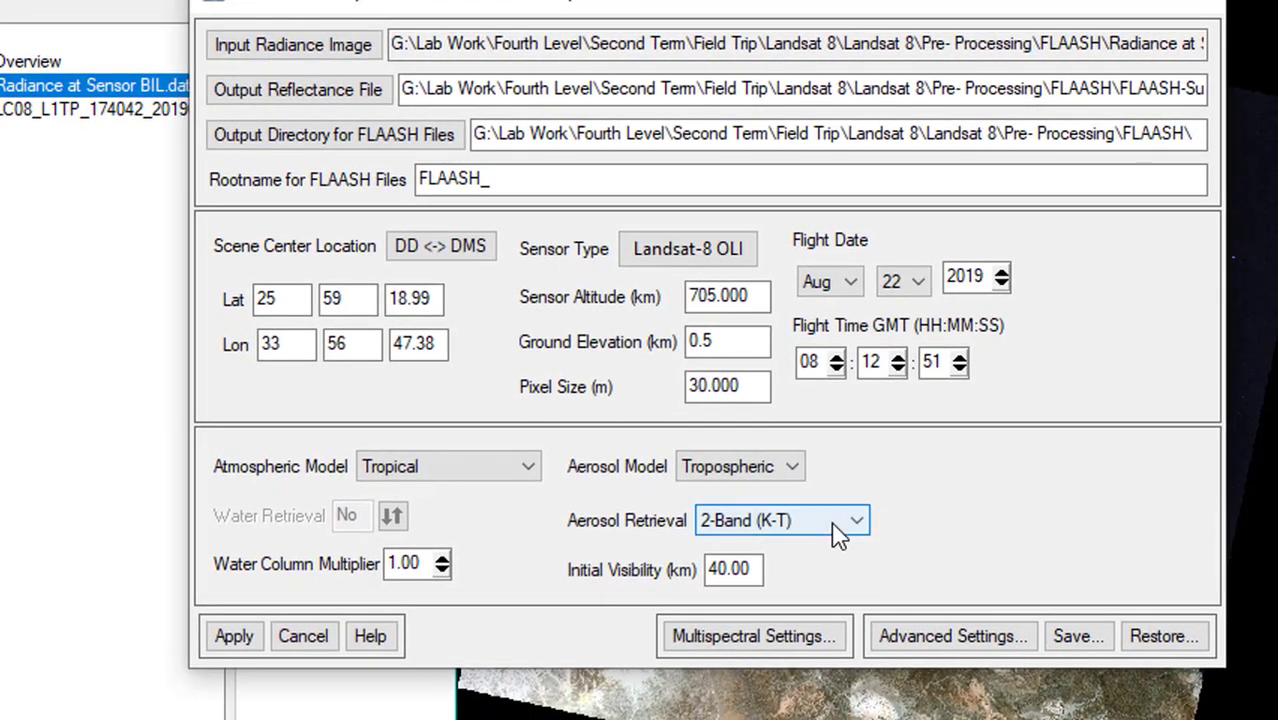
pyautogui.click(838, 533)
pyautogui.click(929, 488)
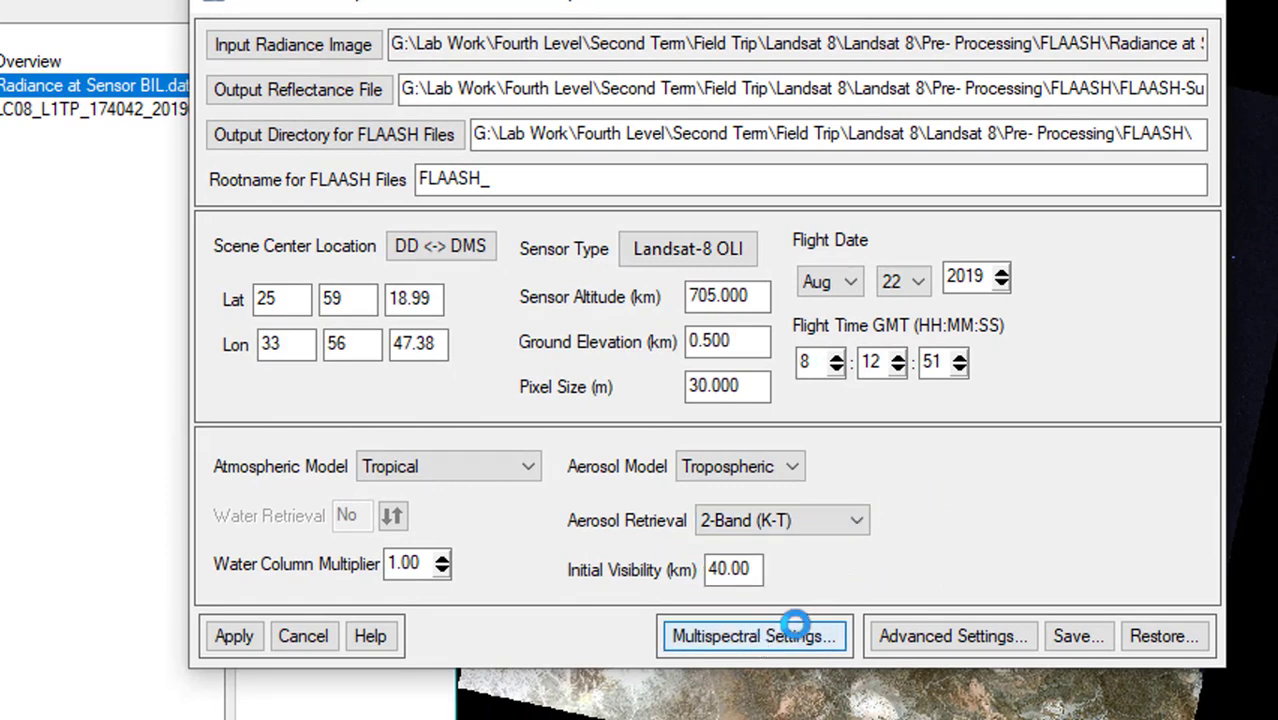
# Open the multispectral settings, check the filter function file path, and start browsing for a new filter function file.
pyautogui.click(798, 630)
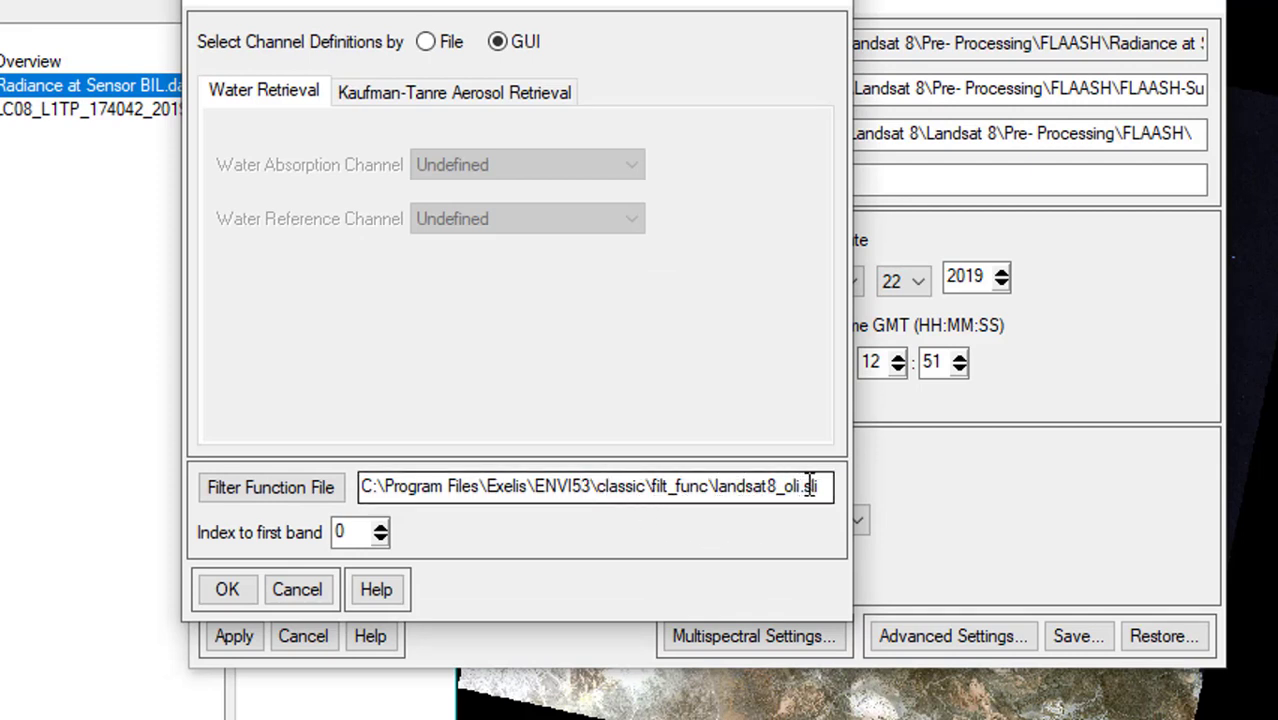
pyautogui.moveTo(822, 486); pyautogui.dragTo(366, 494)
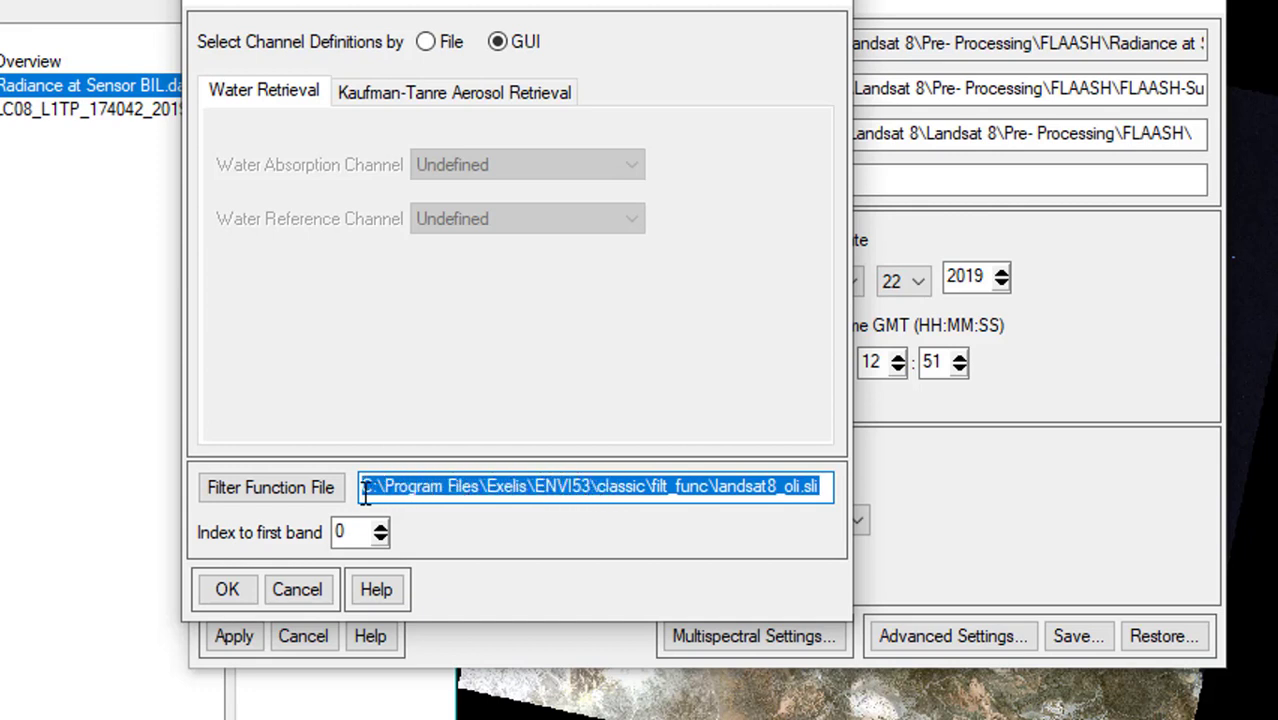
pyautogui.click(559, 497)
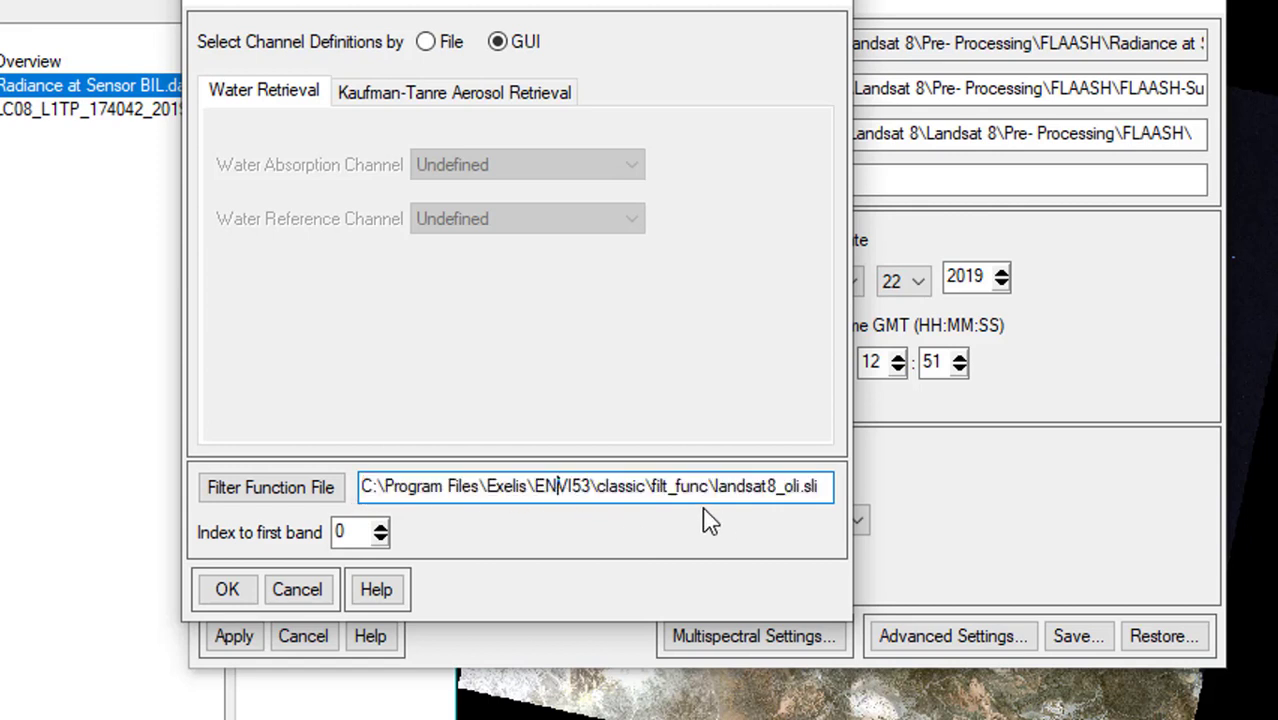
pyautogui.click(270, 489)
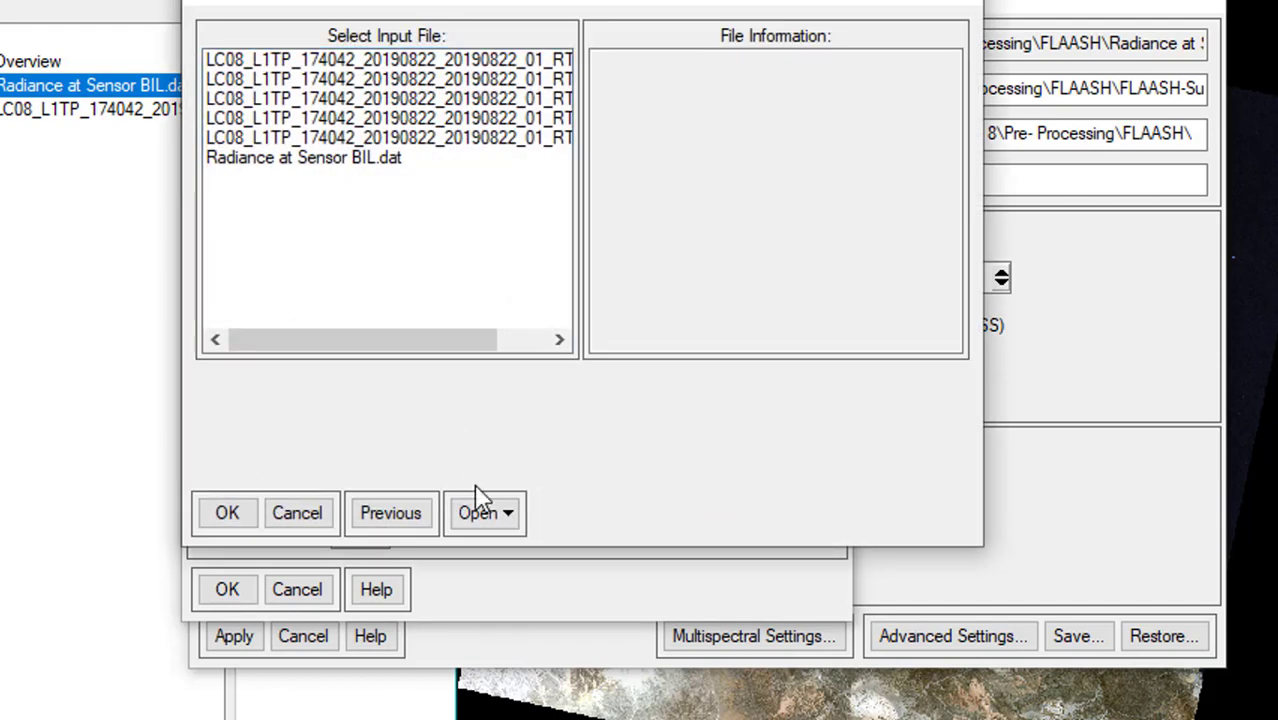
pyautogui.click(508, 514)
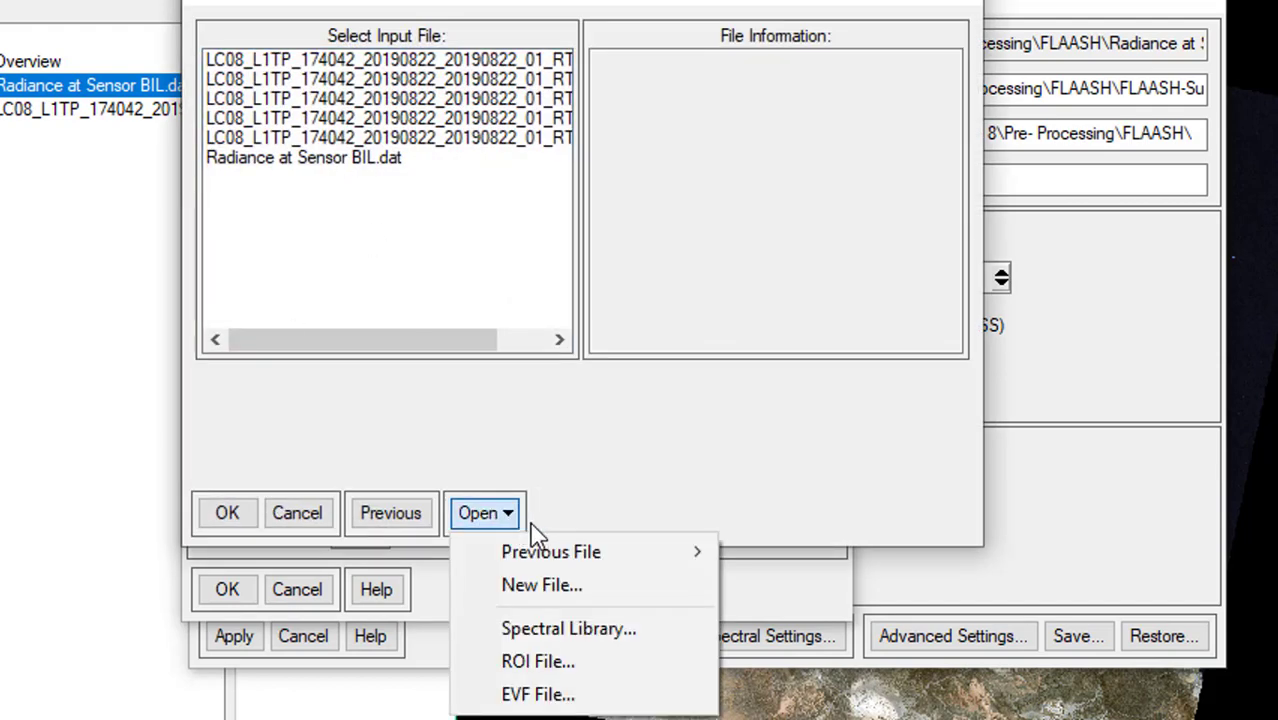
pyautogui.click(543, 582)
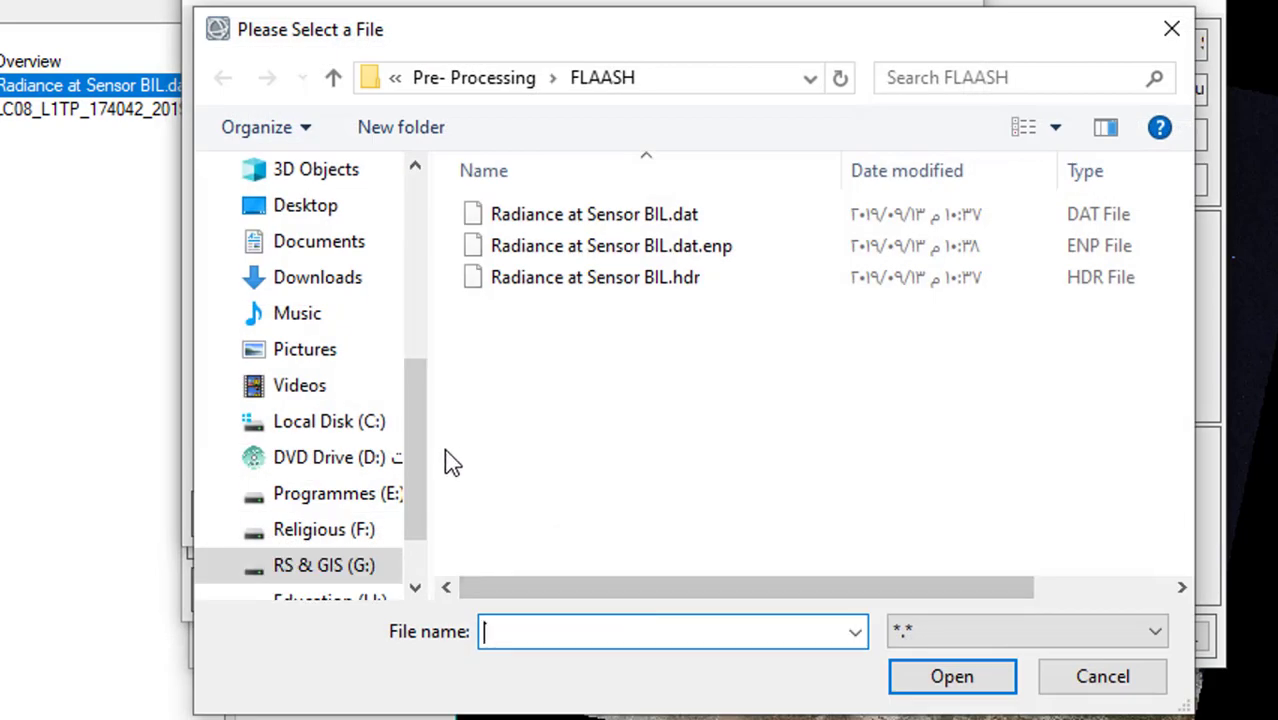
# Load landsat8_oli.sli from C:\Program Files\Exelis\ENVI53\resource\filterfuncs and assign it as the sensor's filter function file.
pyautogui.click(355, 427)
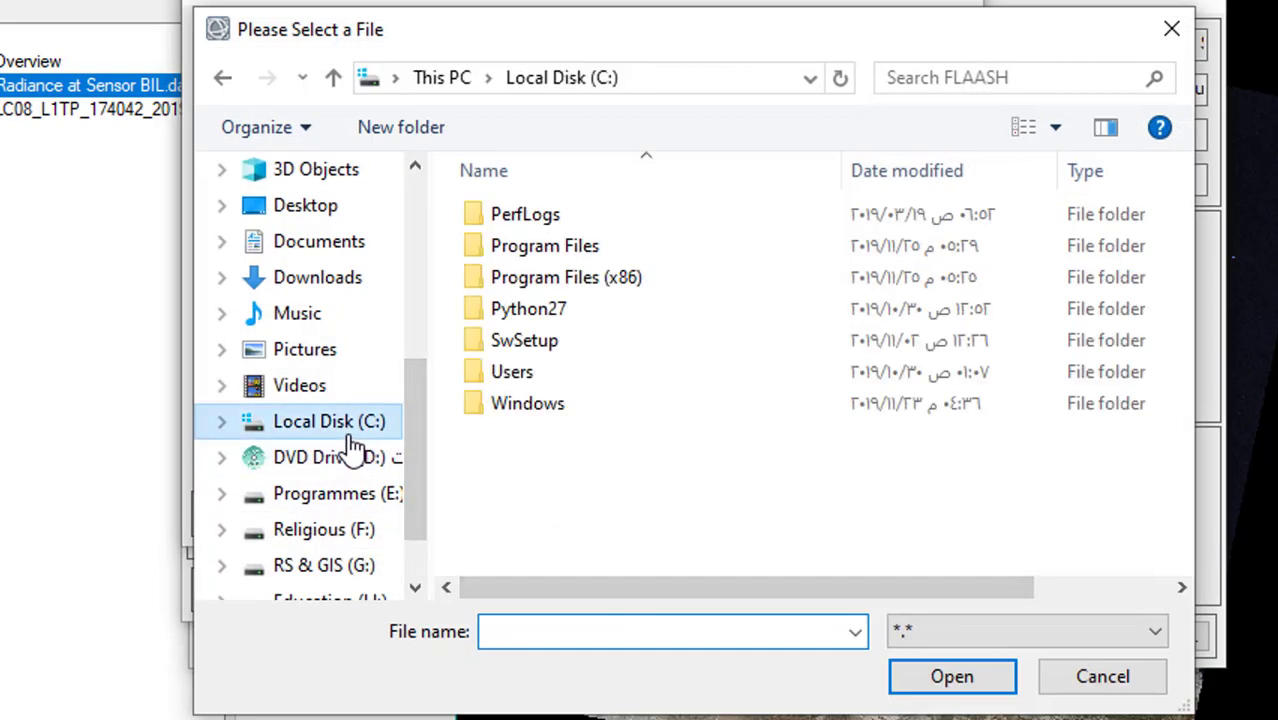
pyautogui.doubleClick(598, 252)
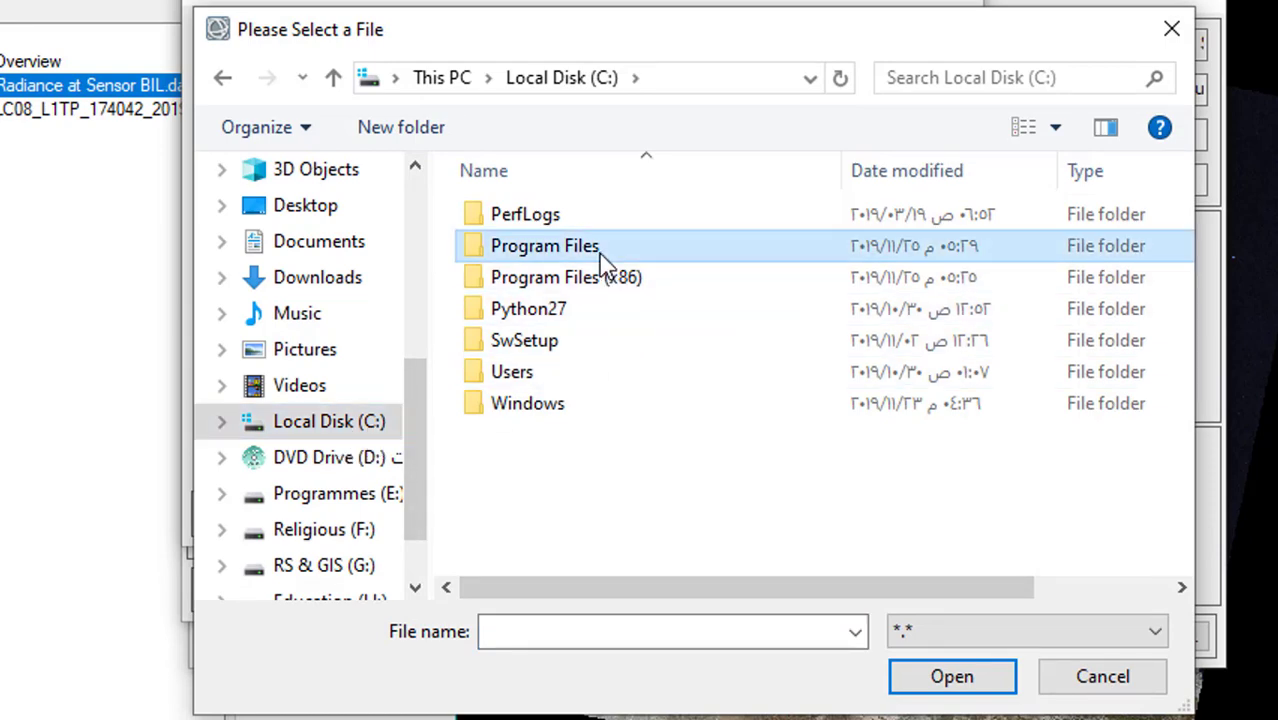
pyautogui.doubleClick(533, 277)
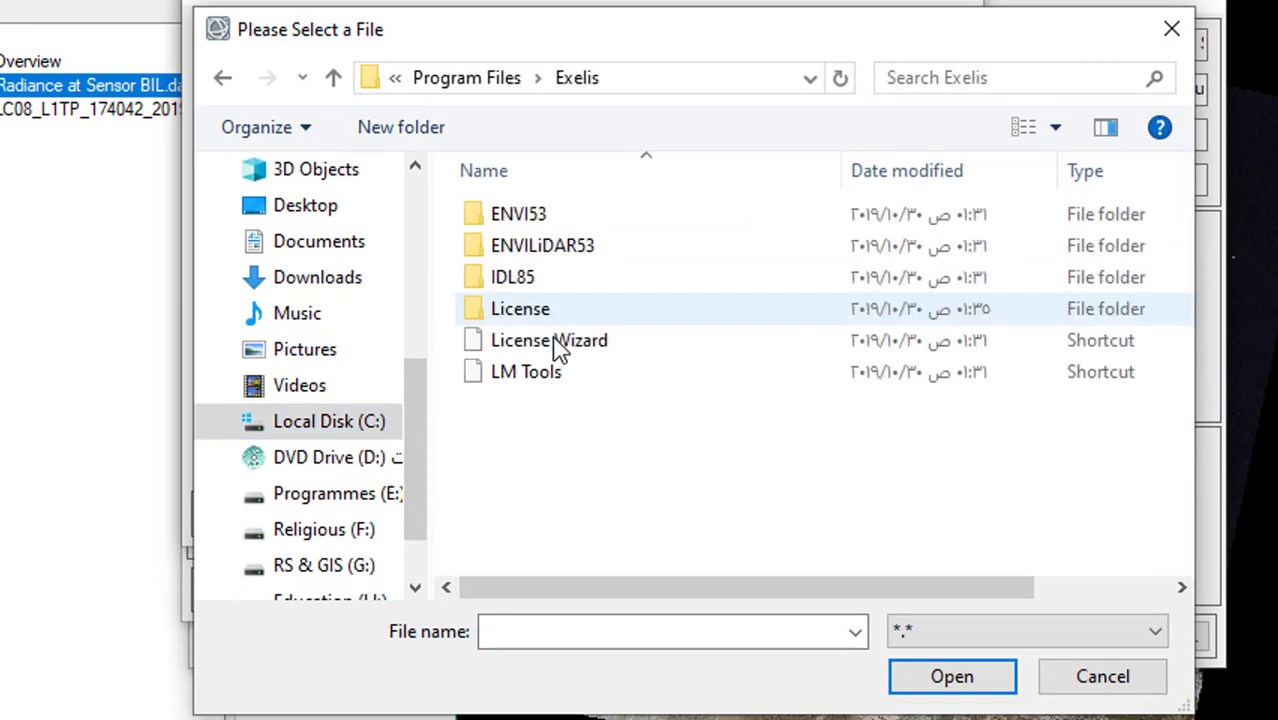
pyautogui.doubleClick(533, 214)
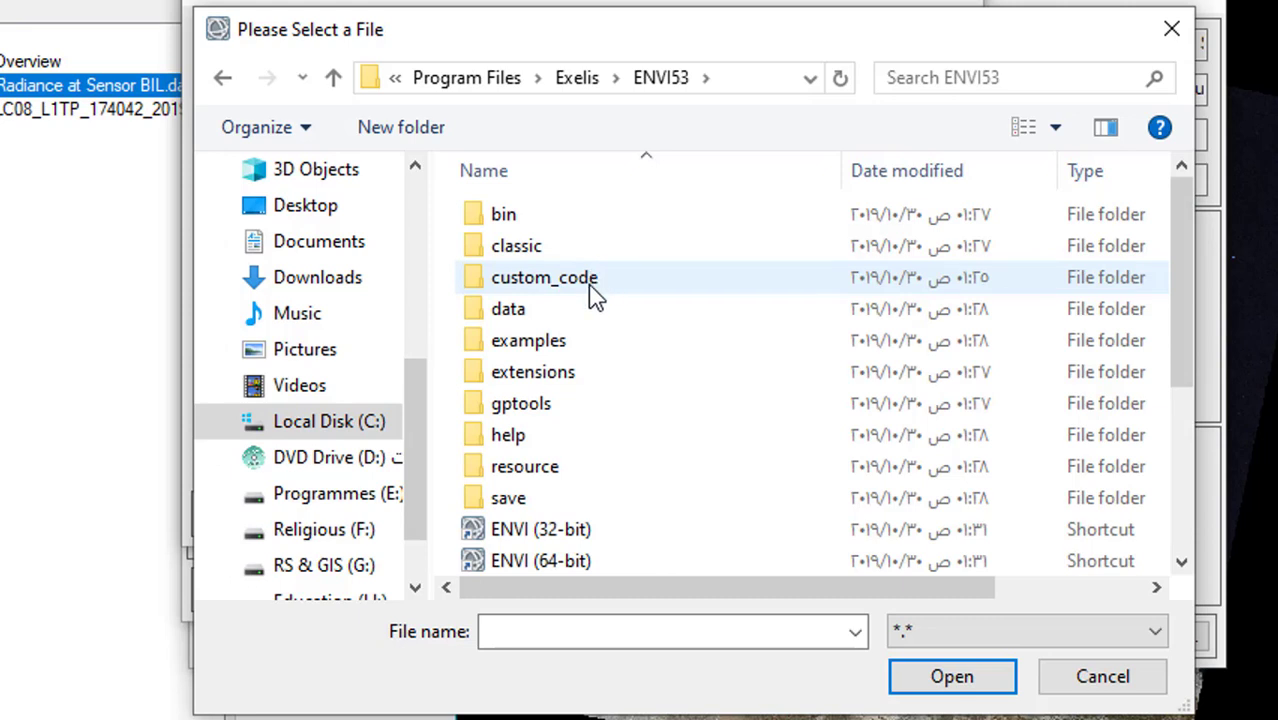
pyautogui.doubleClick(548, 468)
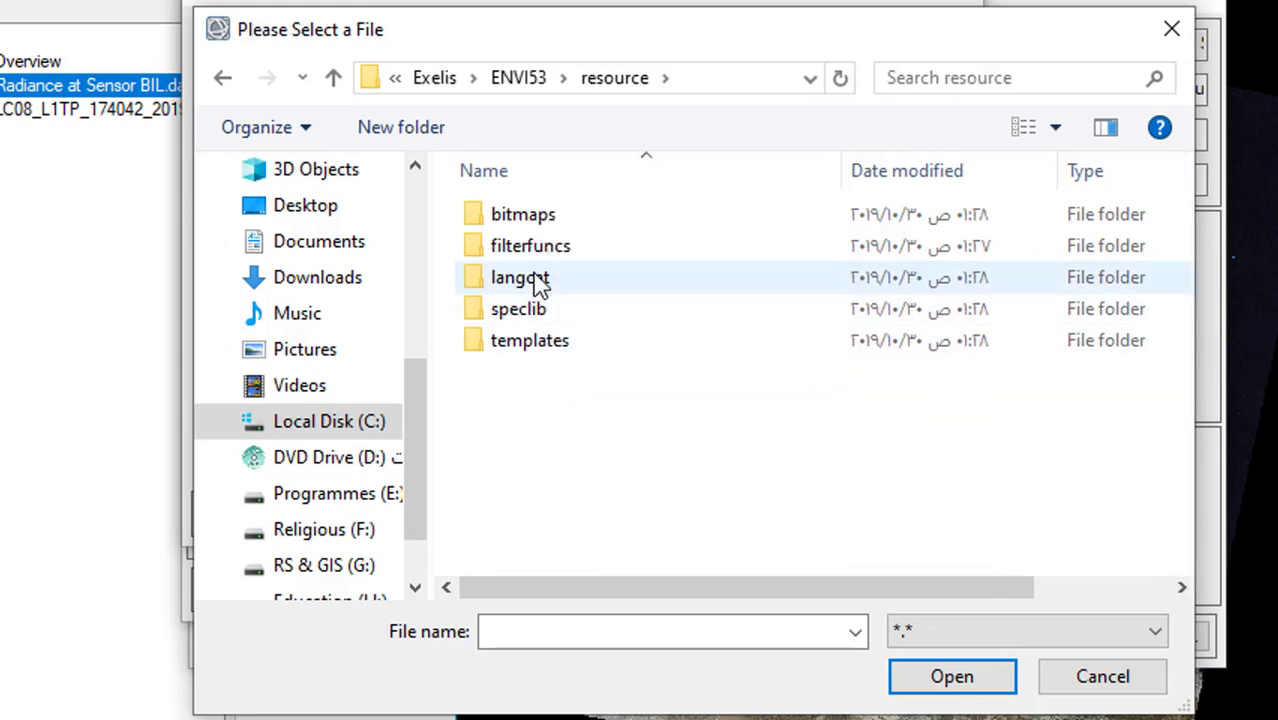
pyautogui.click(582, 254)
pyautogui.doubleClick(600, 256)
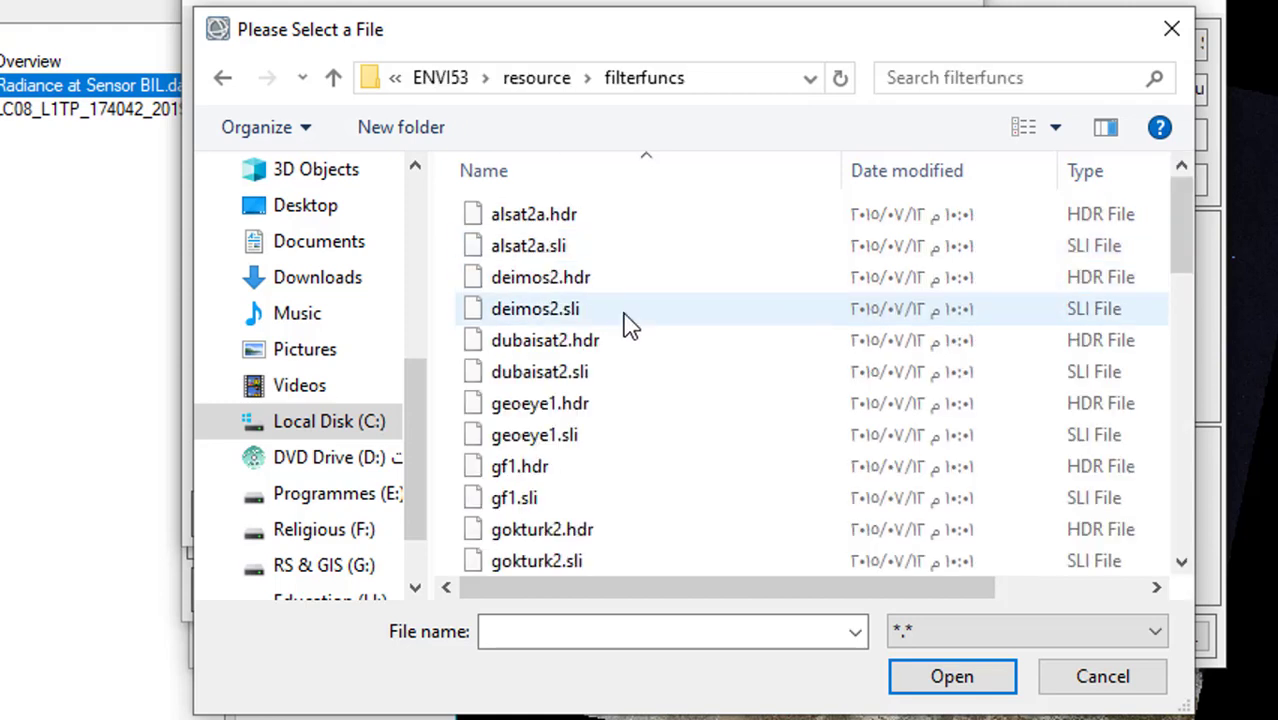
pyautogui.scroll(-3, 622, 322)
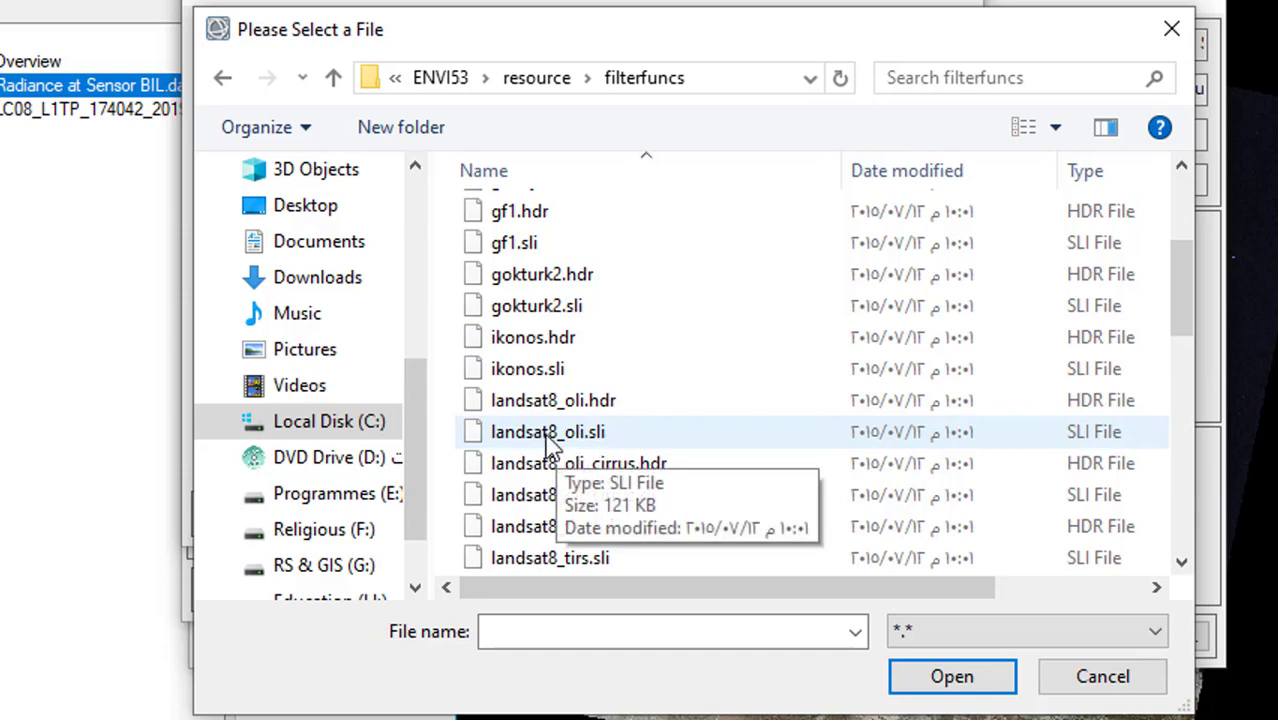
pyautogui.click(596, 447)
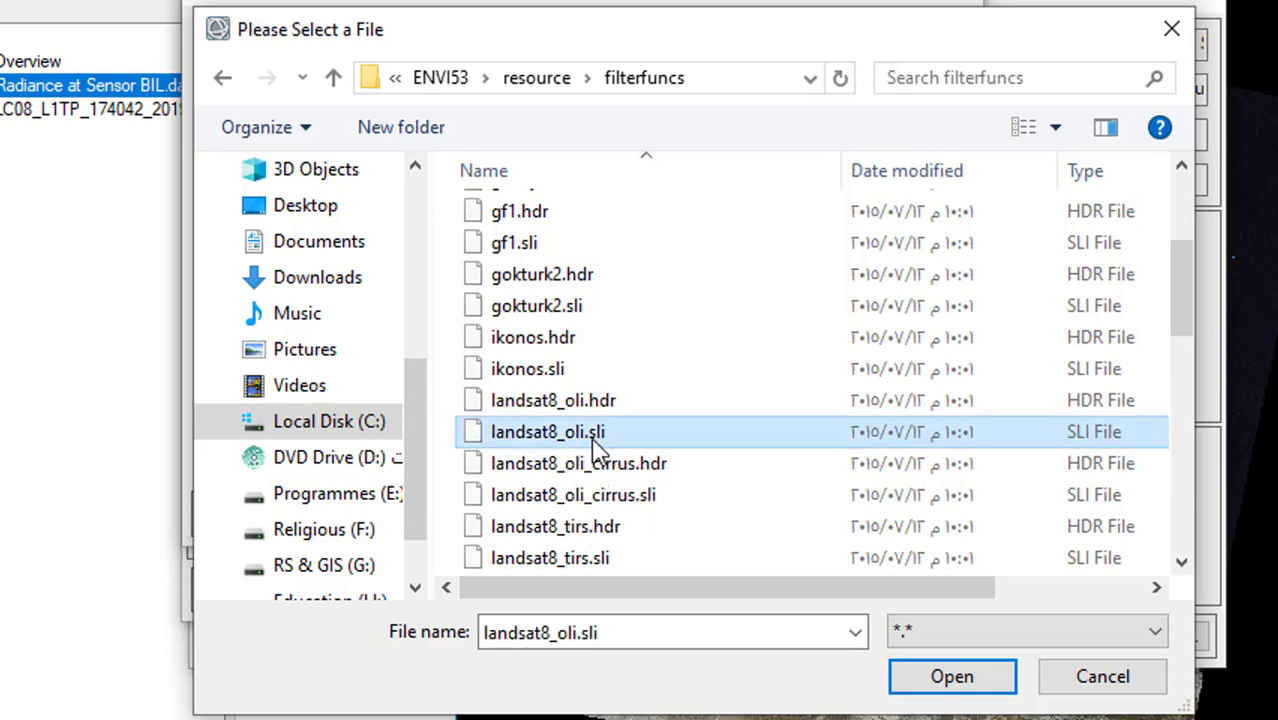
pyautogui.click(939, 680)
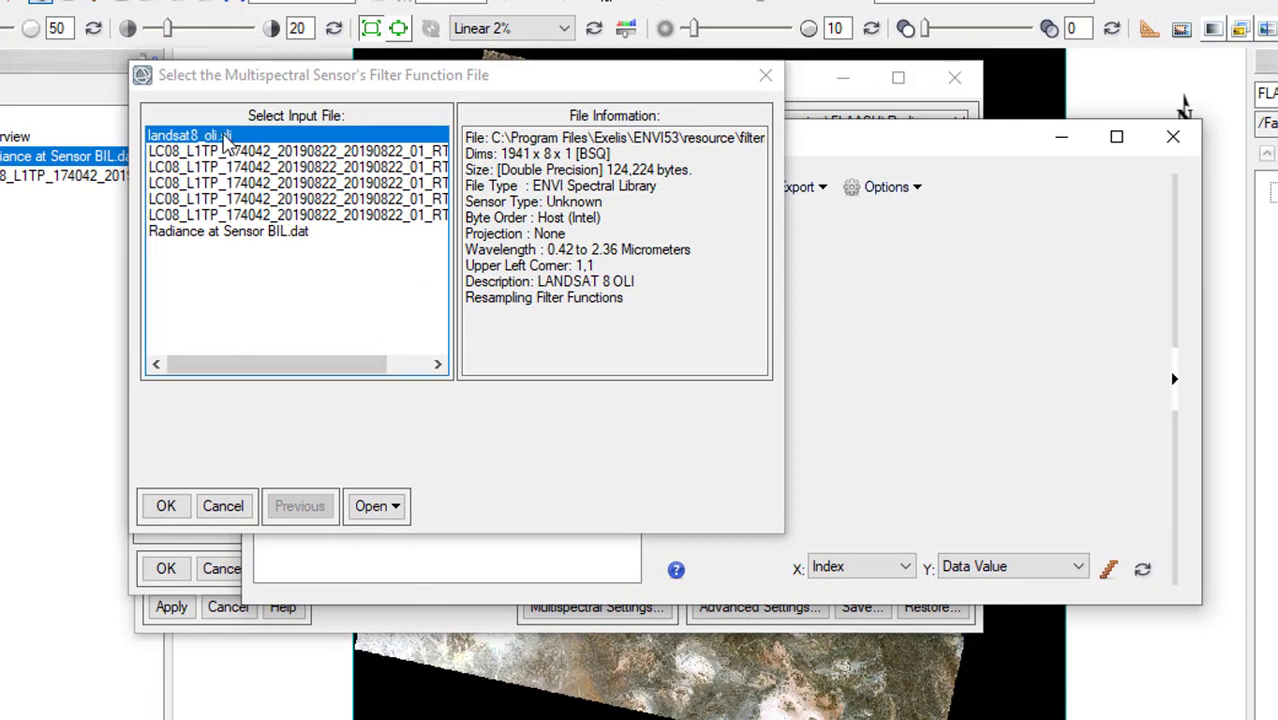
pyautogui.click(166, 505)
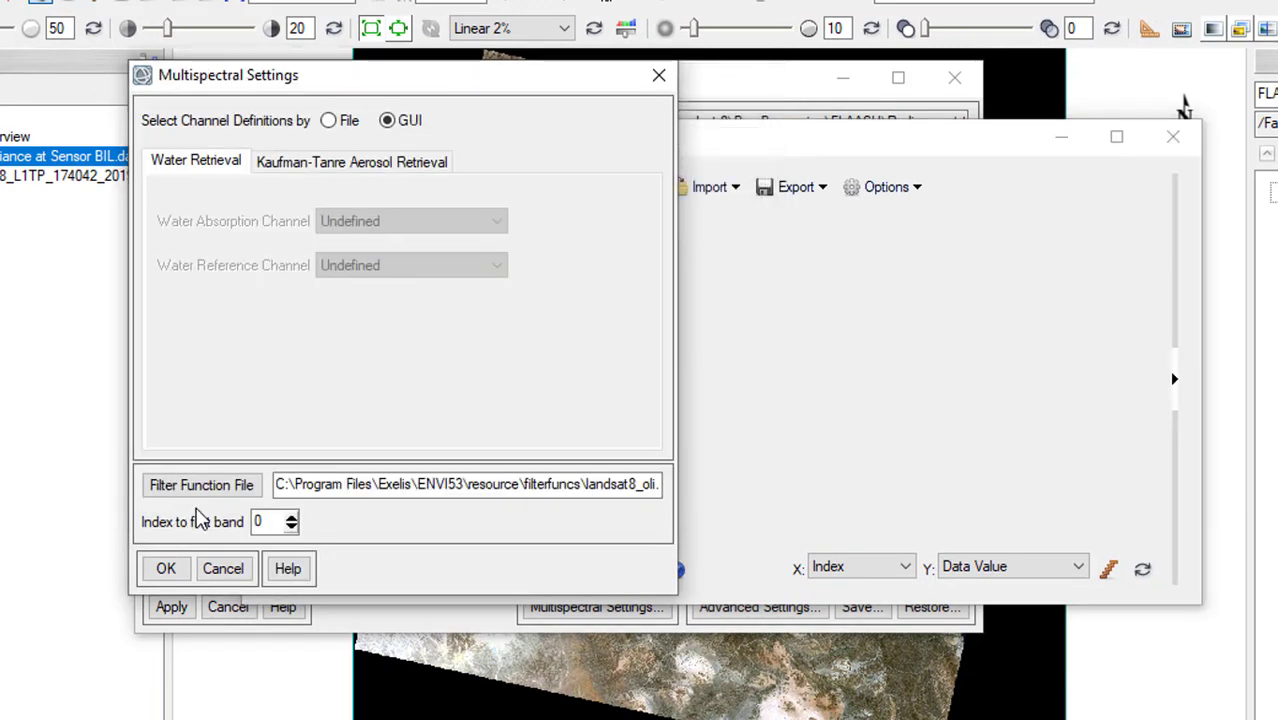
# Assign the Over-Land Retrieval standard (660:2100 nm) defaults for Kaufman-Tanre aerosol retrieval, check the filter function path, and accept the multispectral settings.
pyautogui.click(338, 165)
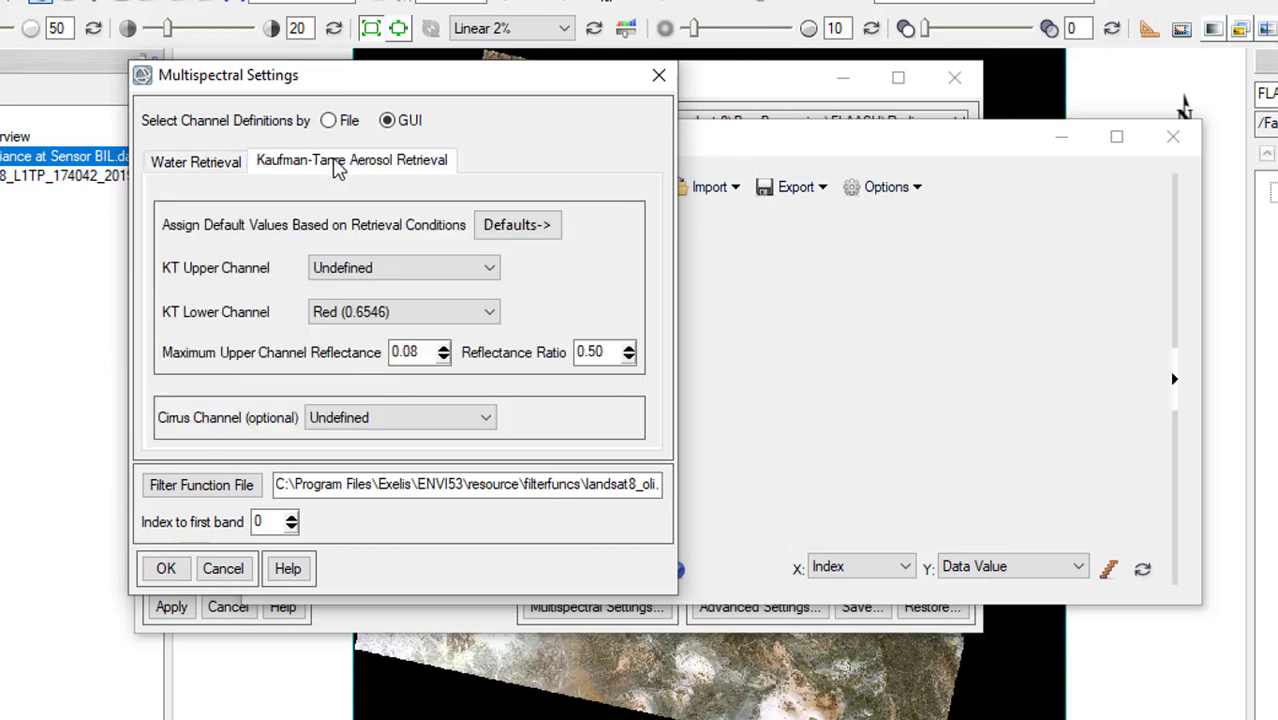
pyautogui.click(505, 226)
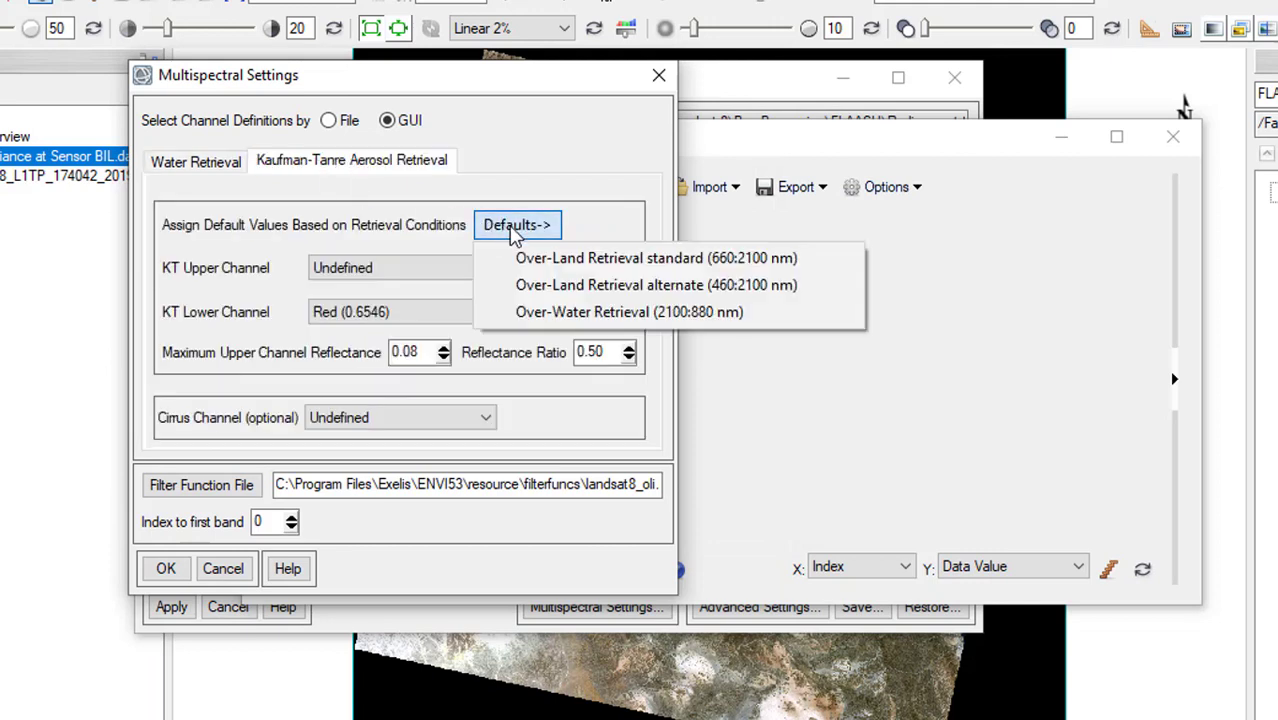
pyautogui.click(612, 262)
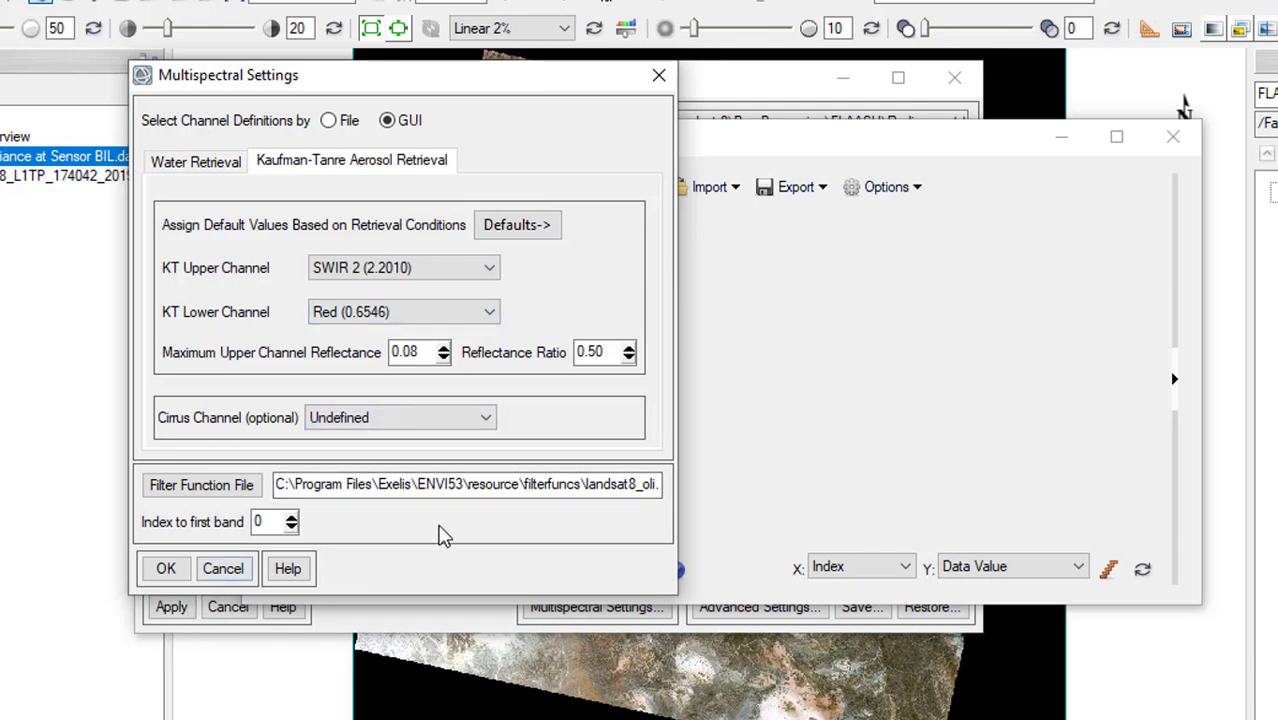
pyautogui.moveTo(280, 484); pyautogui.dragTo(665, 487)
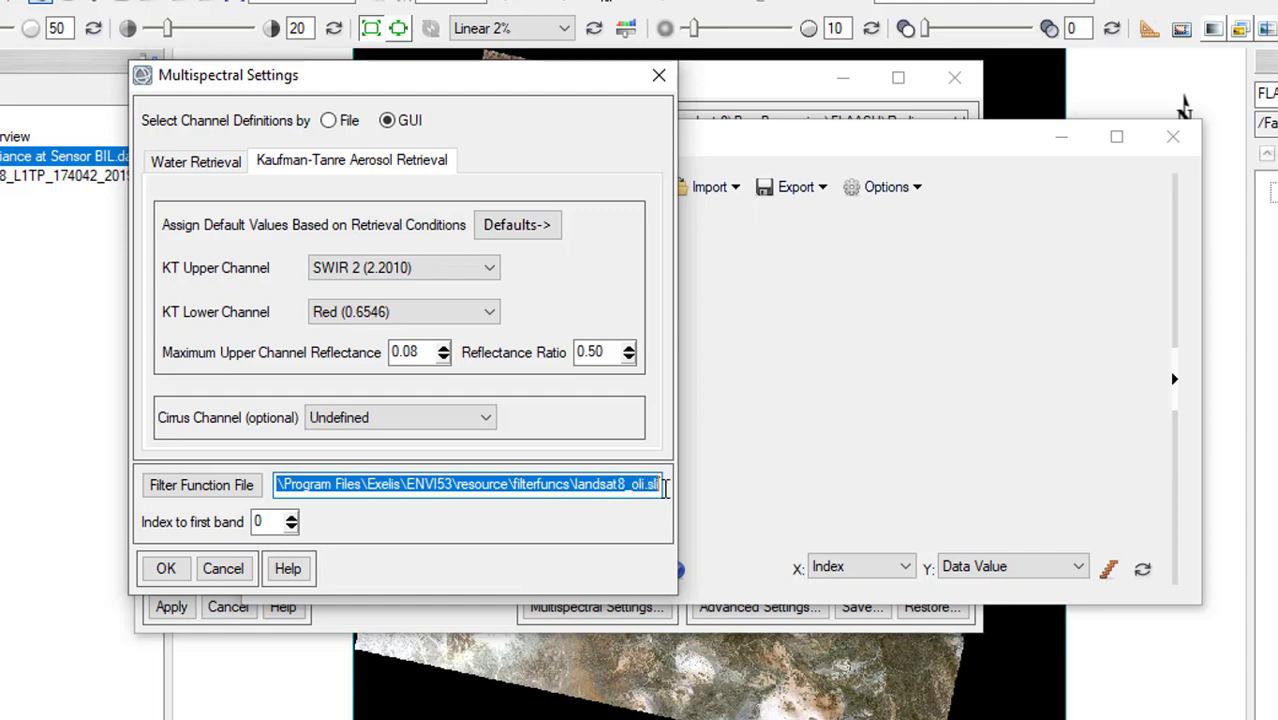
pyautogui.click(165, 568)
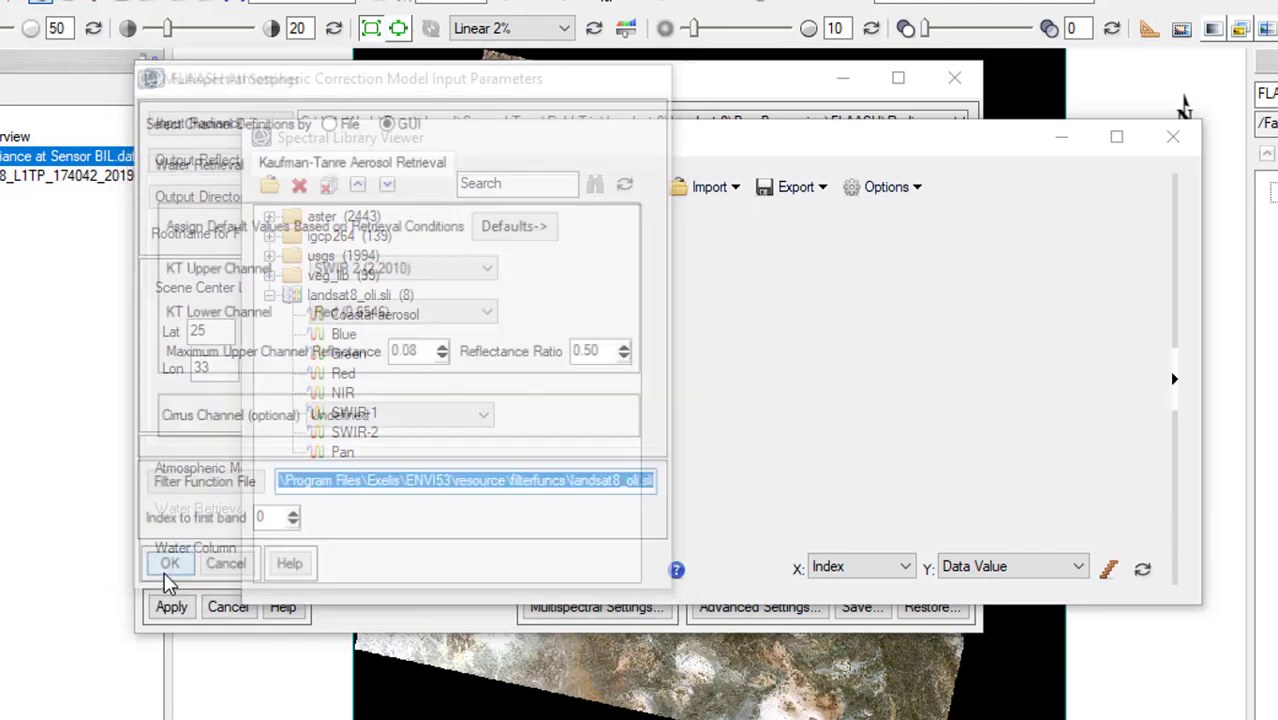
# Close the Spectral Library Viewer and run the FLAASH correction with the configured parameters.
pyautogui.click(1173, 139)
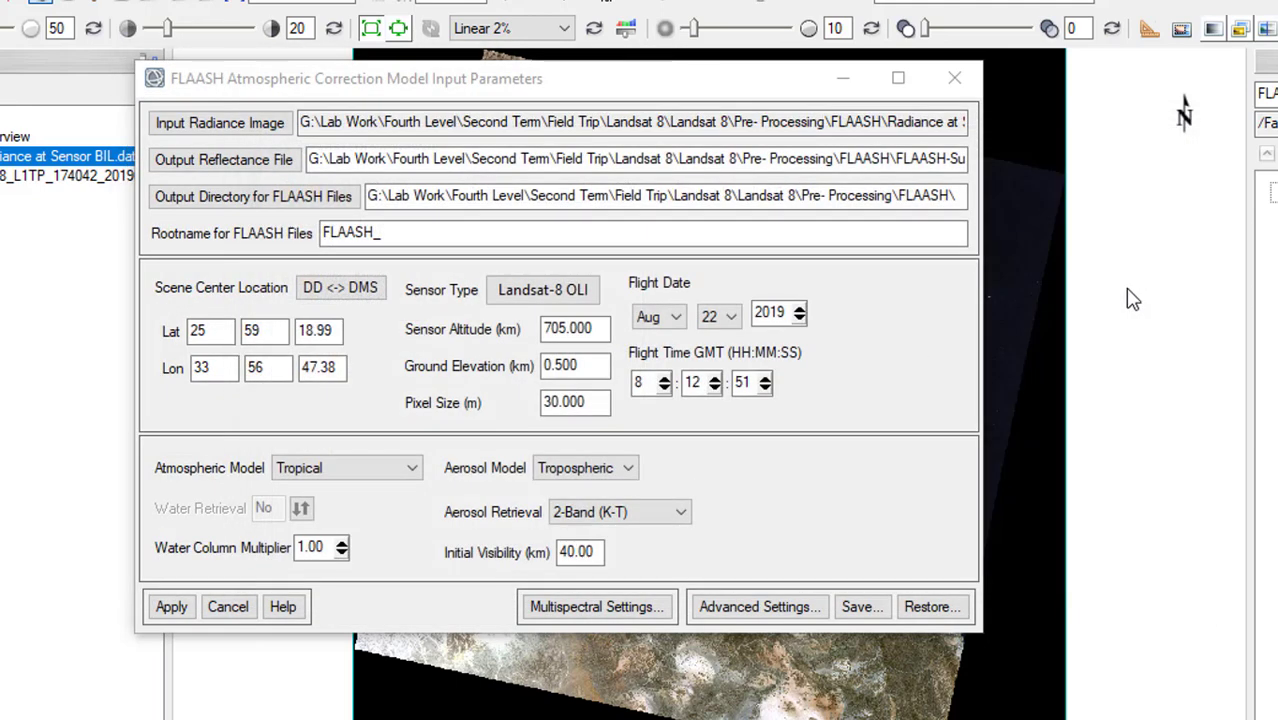
pyautogui.click(172, 607)
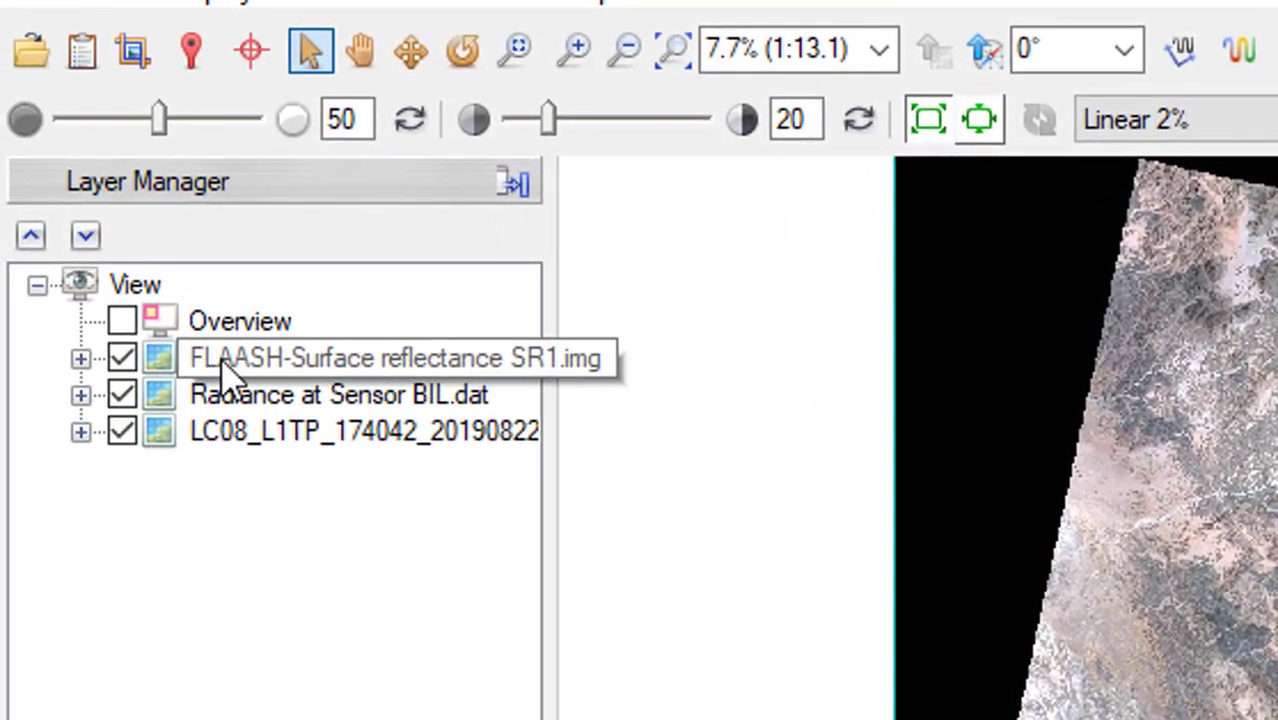
pyautogui.click(568, 360)
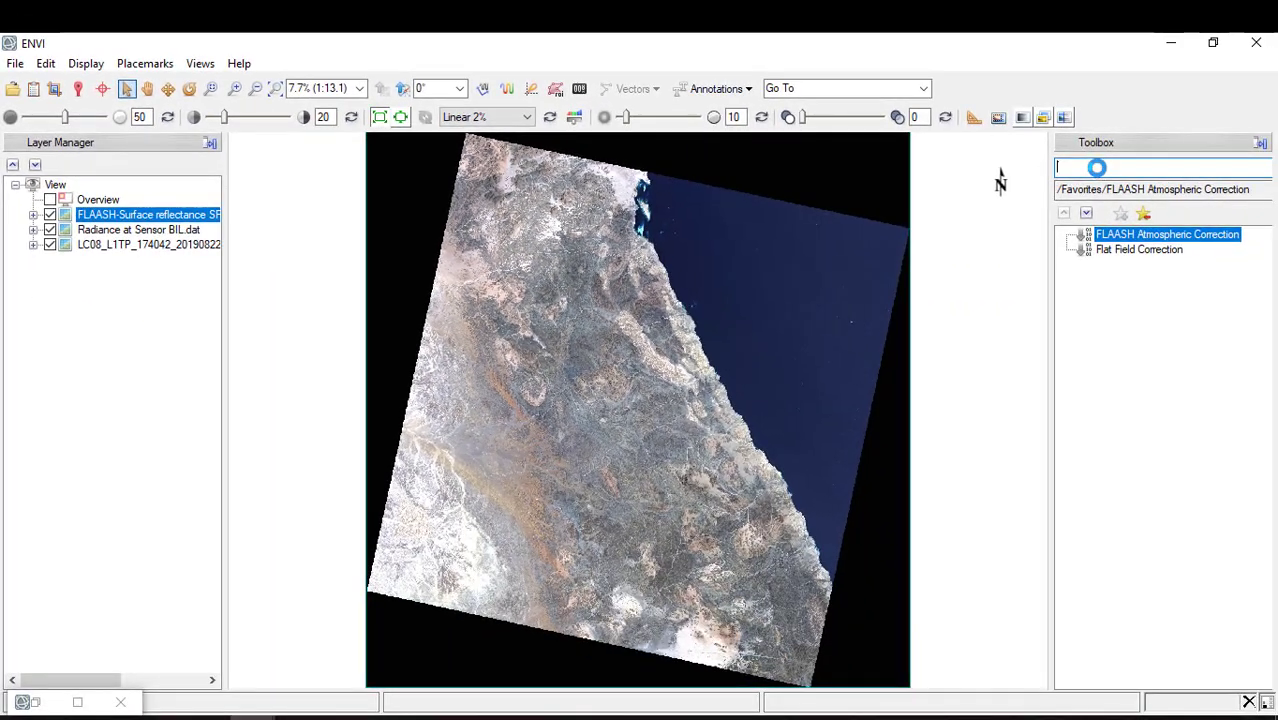
# Switch to the Landsat 8 Word document and highlight item 3, on running FLAASH, together with its acquisition time note in yellow.
pyautogui.hotkey('alt', 'Tab')
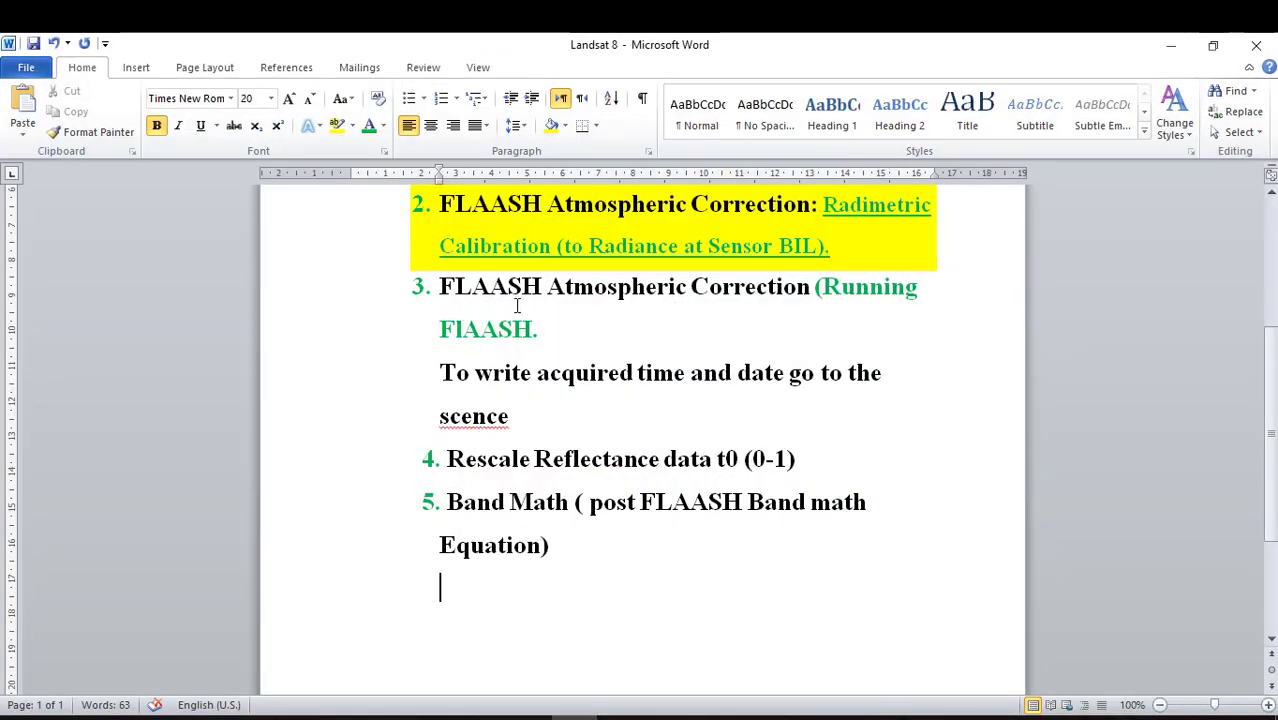
pyautogui.moveTo(529, 413); pyautogui.dragTo(428, 290)
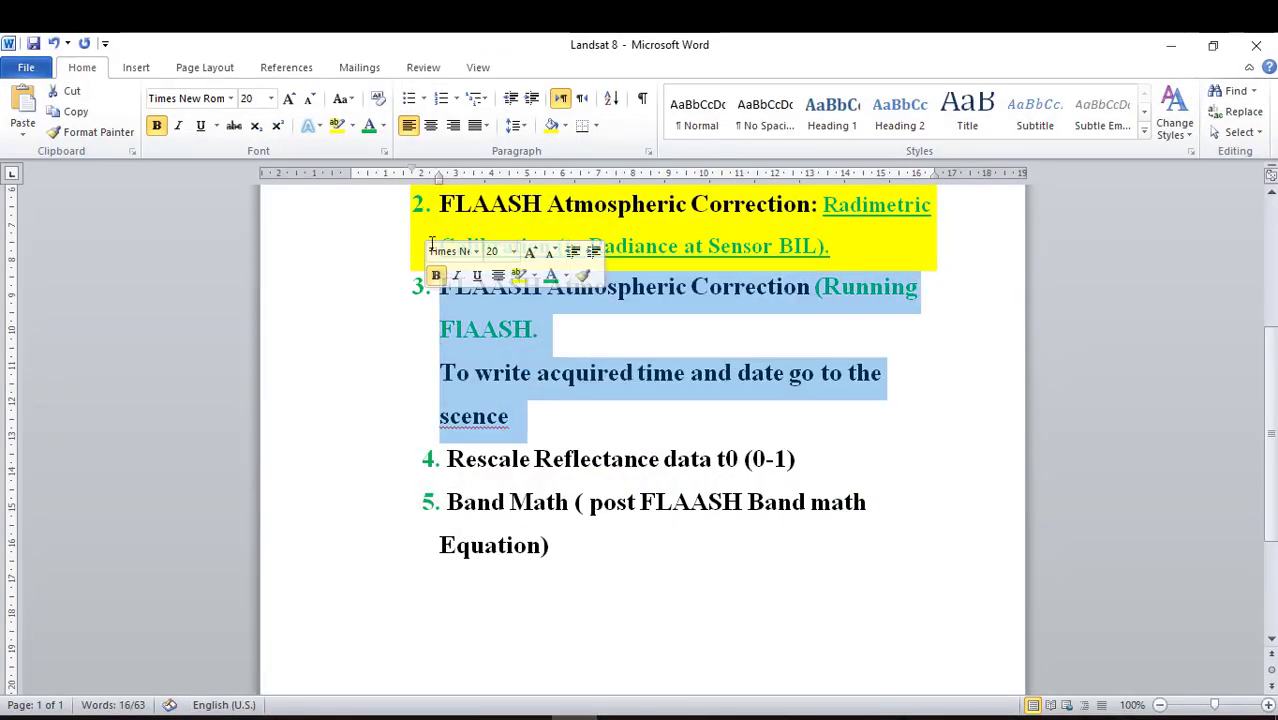
pyautogui.click(550, 125)
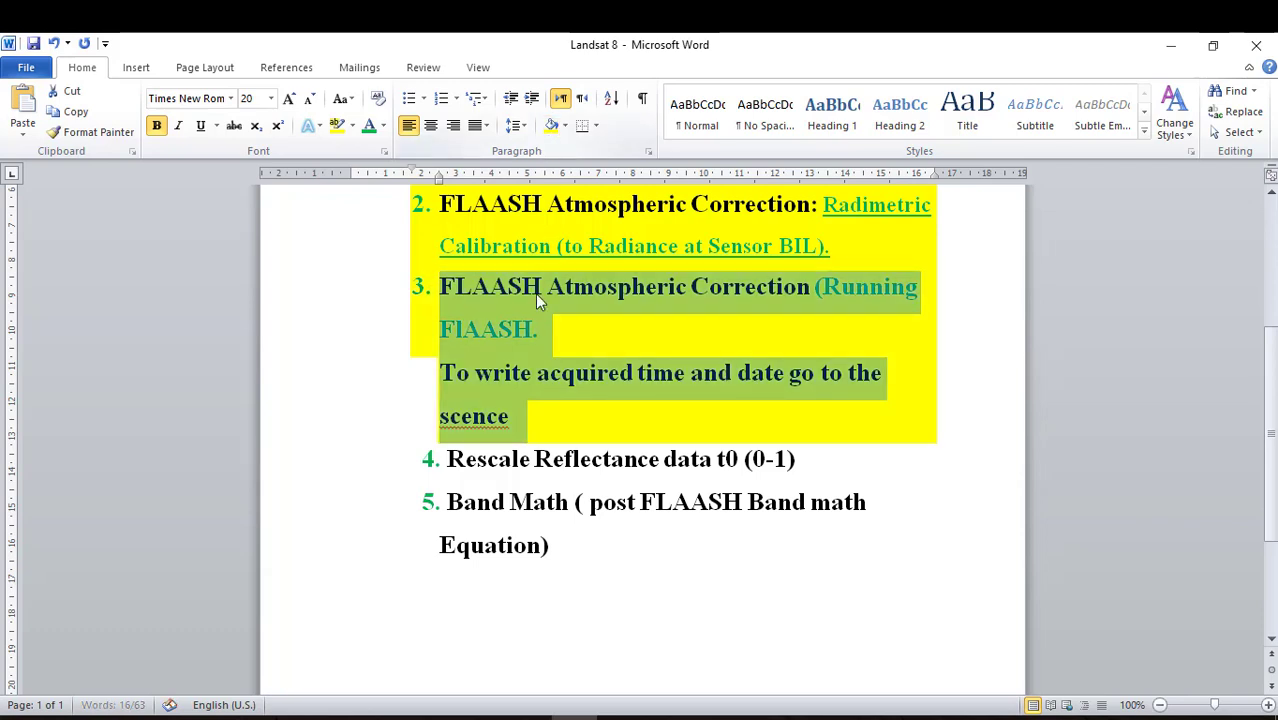
pyautogui.click(575, 375)
pyautogui.scroll(-1, 556, 440)
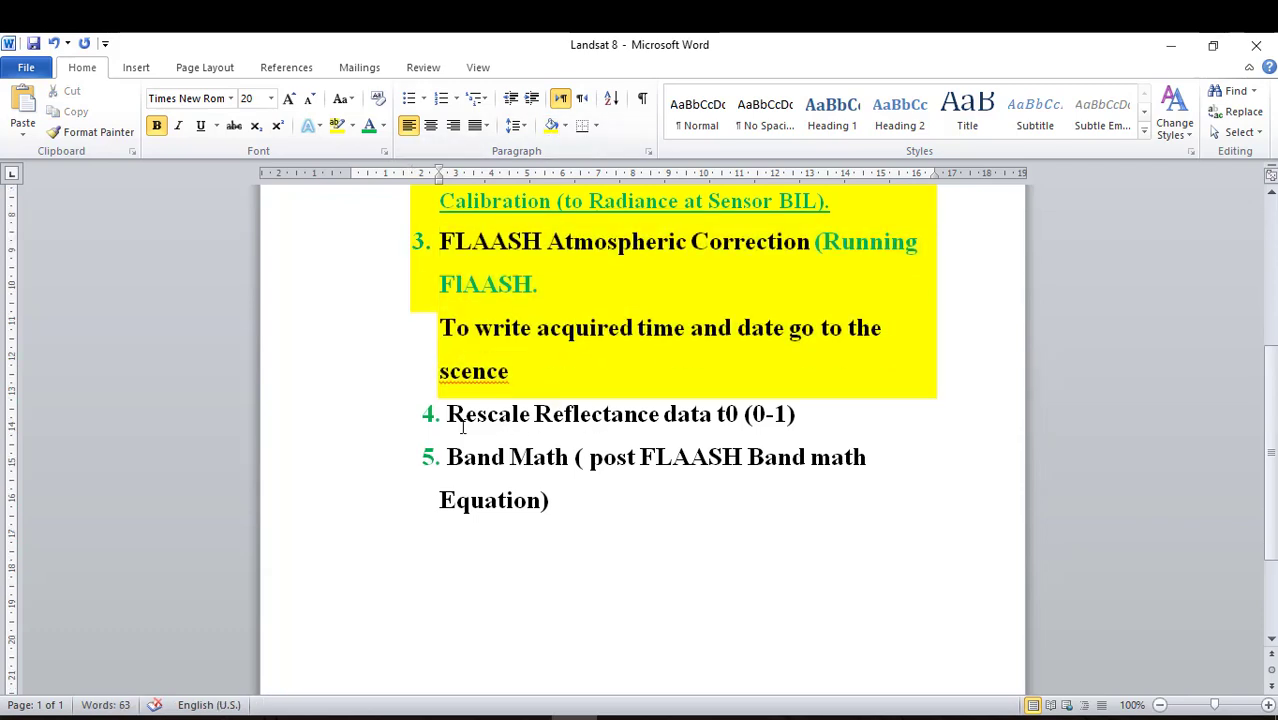
# Review items 4 and 5 of the notes on rescaling reflectance data to 0-1 and the post-FLAASH Band Math equation.
pyautogui.moveTo(446, 413); pyautogui.dragTo(788, 415)
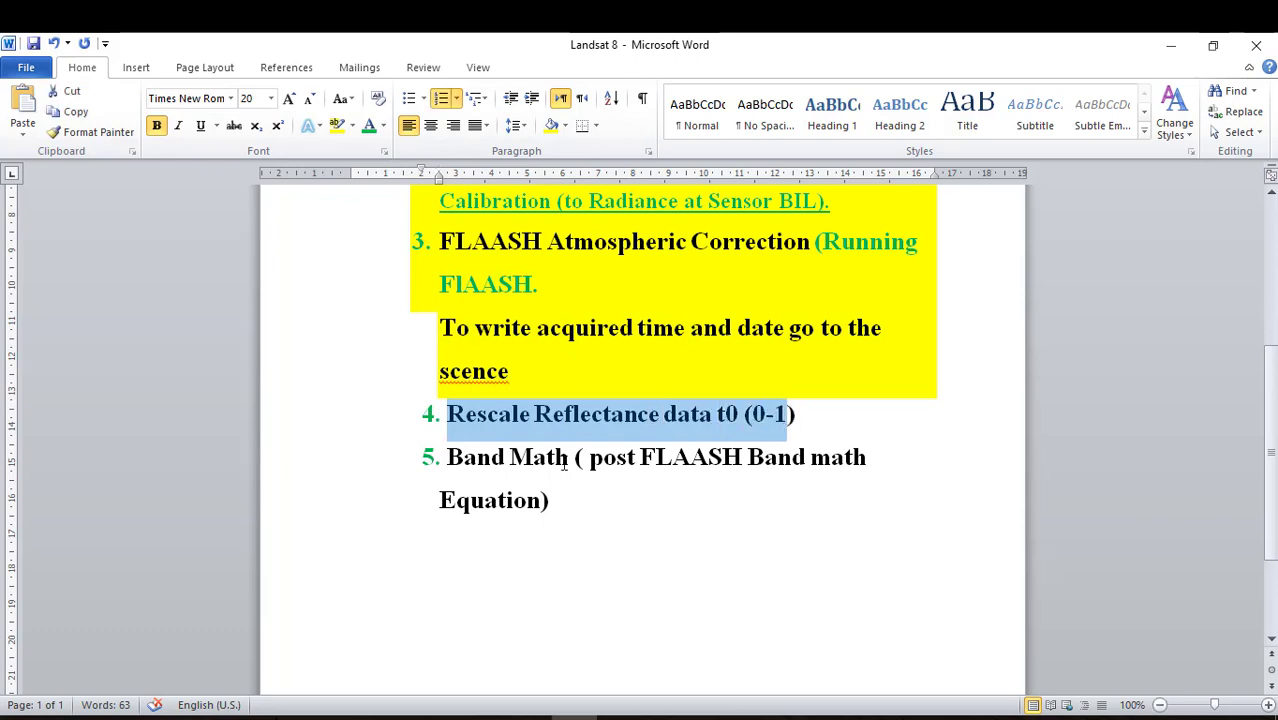
pyautogui.click(477, 458)
pyautogui.moveTo(448, 458); pyautogui.dragTo(722, 458)
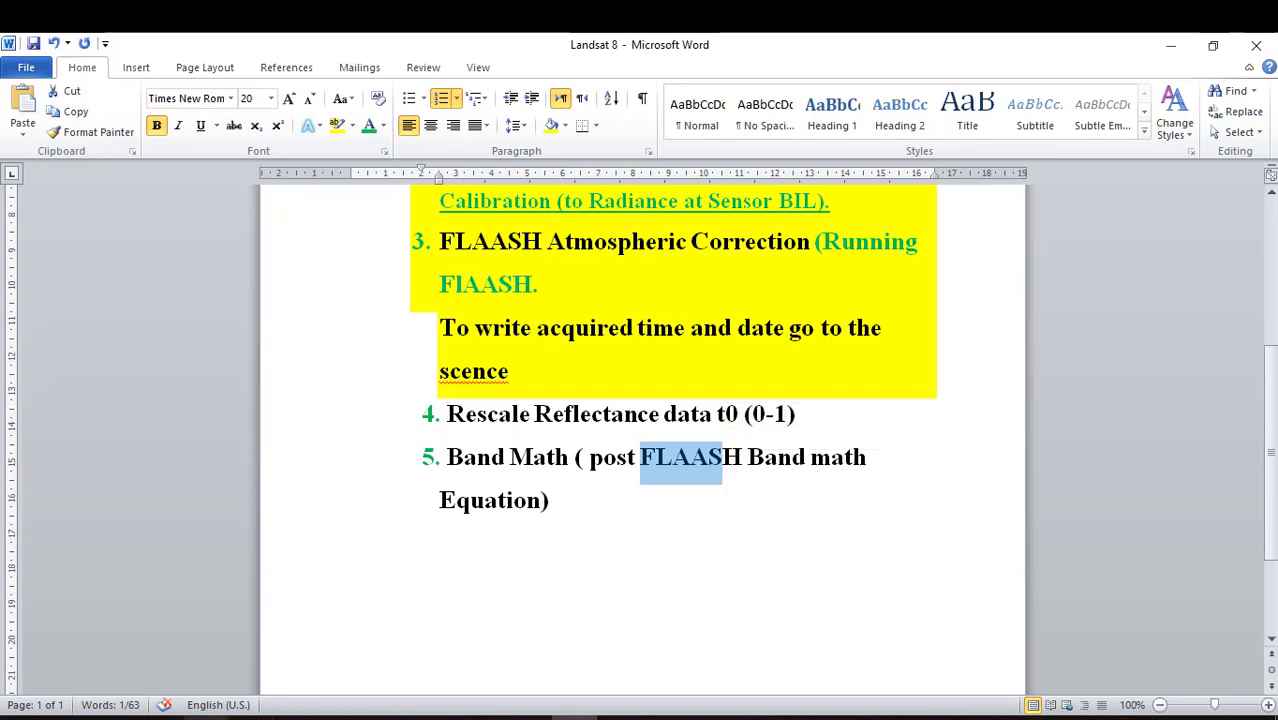
# Switch to File Explorer and locate the Band Math expression files in the Equations folder under Landsat 8.
pyautogui.moveTo(207, 716)
pyautogui.click(275, 693)
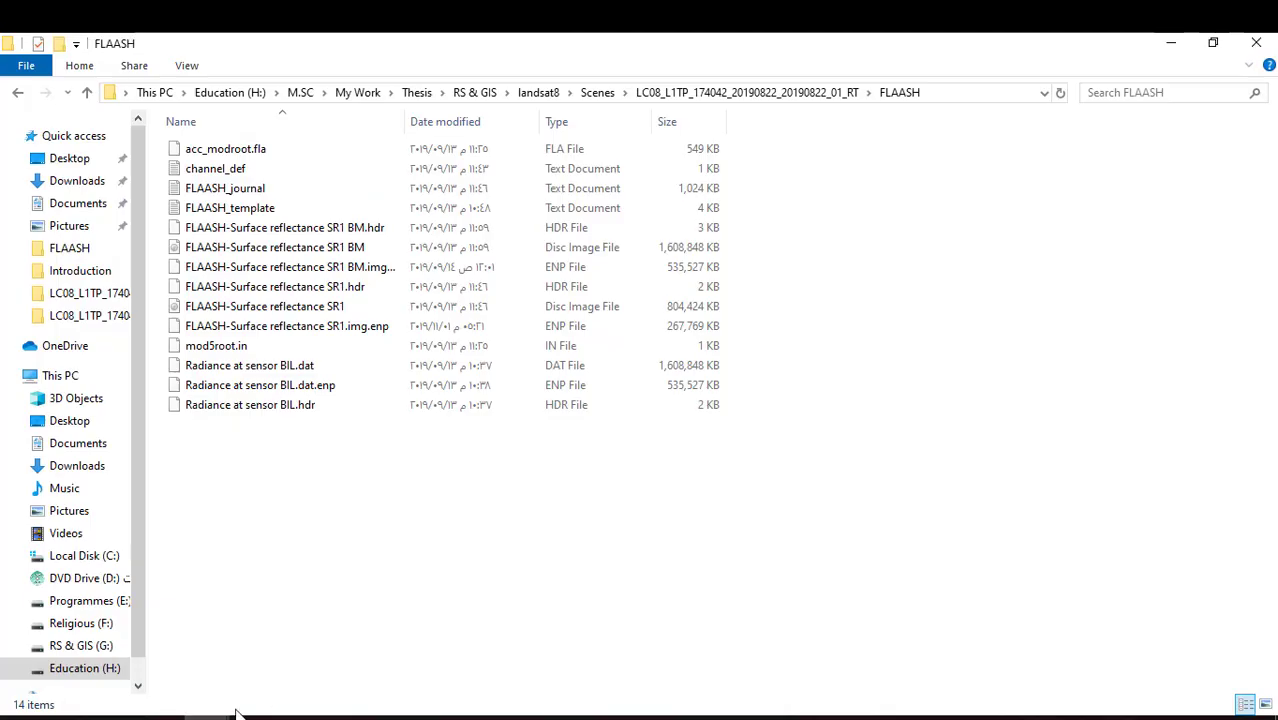
pyautogui.click(177, 691)
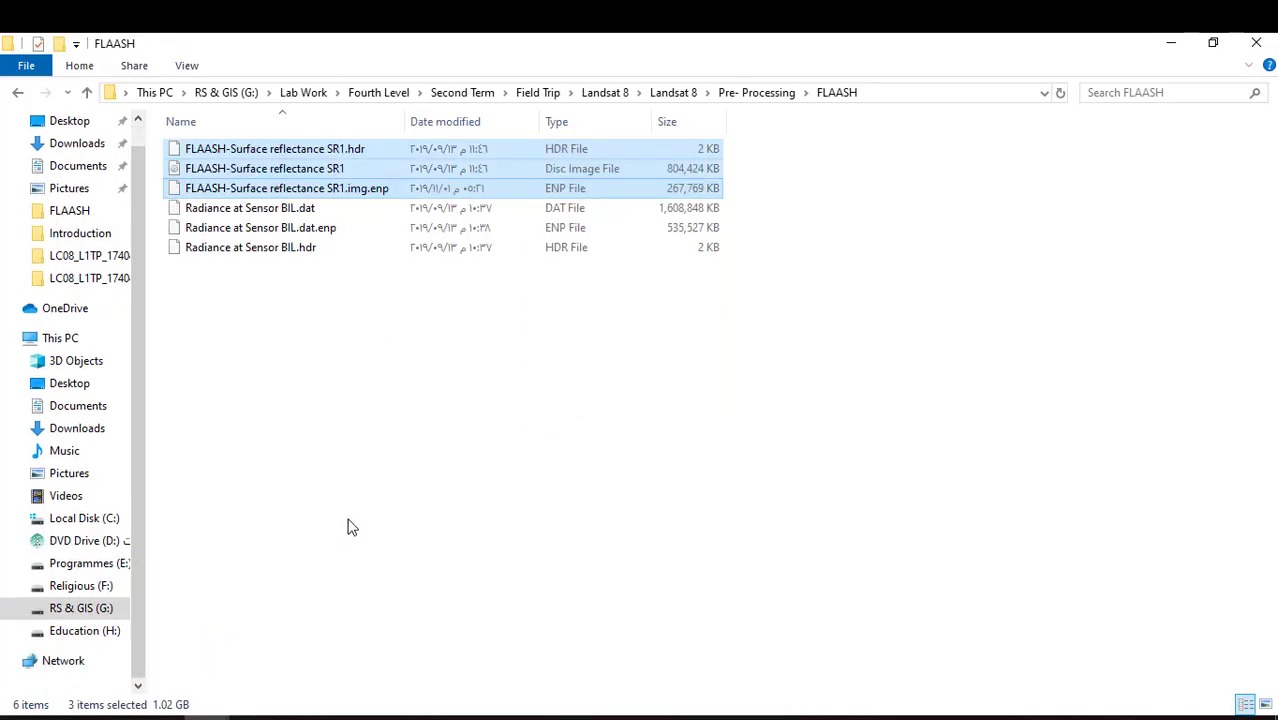
pyautogui.click(348, 526)
pyautogui.click(87, 92)
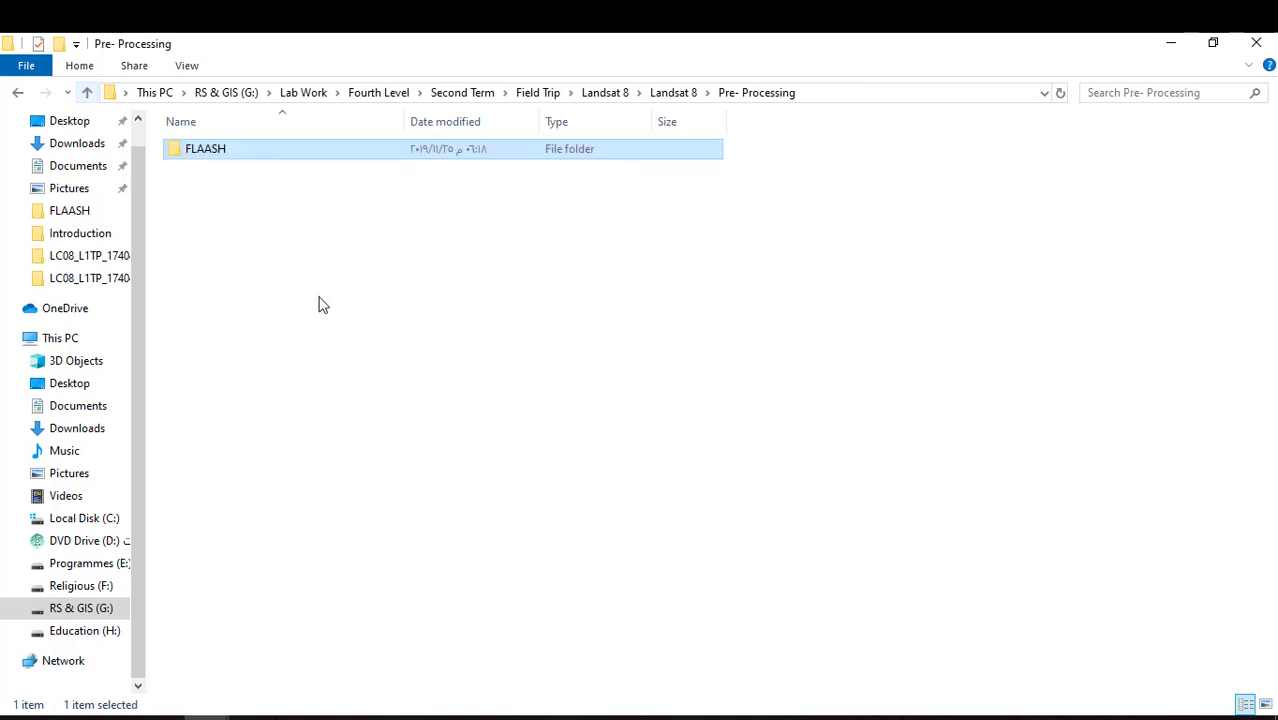
pyautogui.click(90, 94)
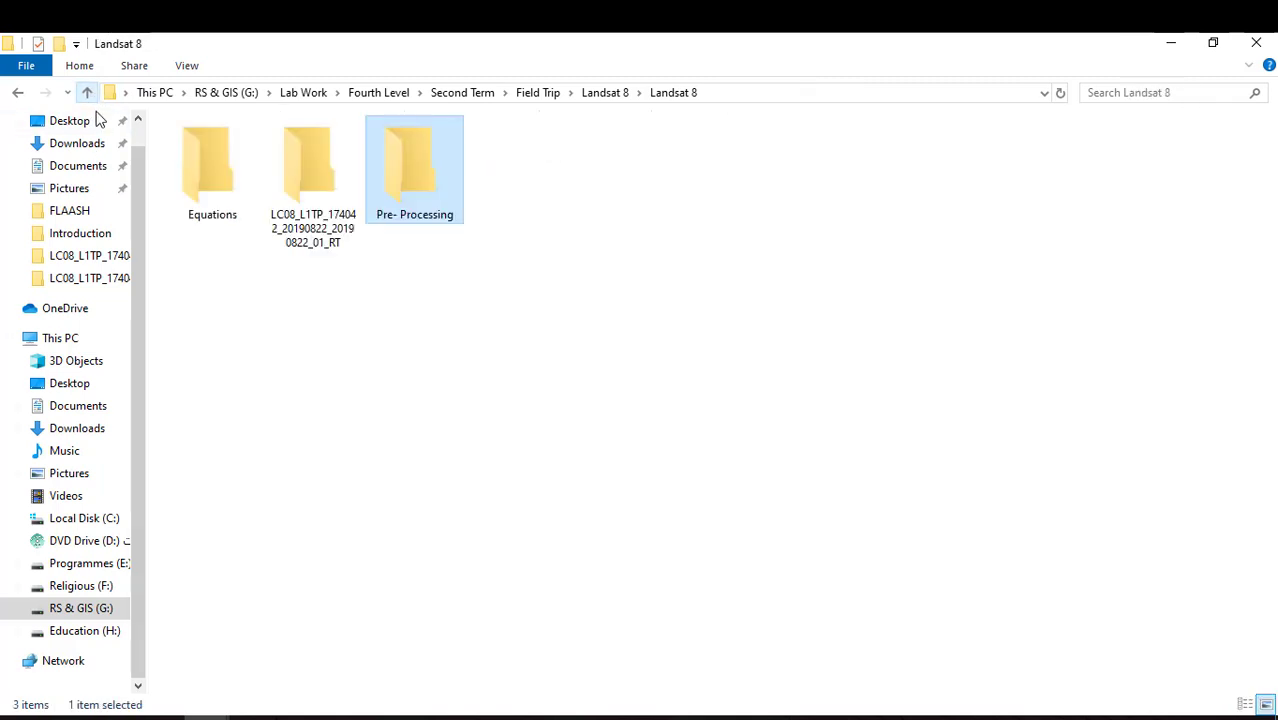
pyautogui.doubleClick(233, 190)
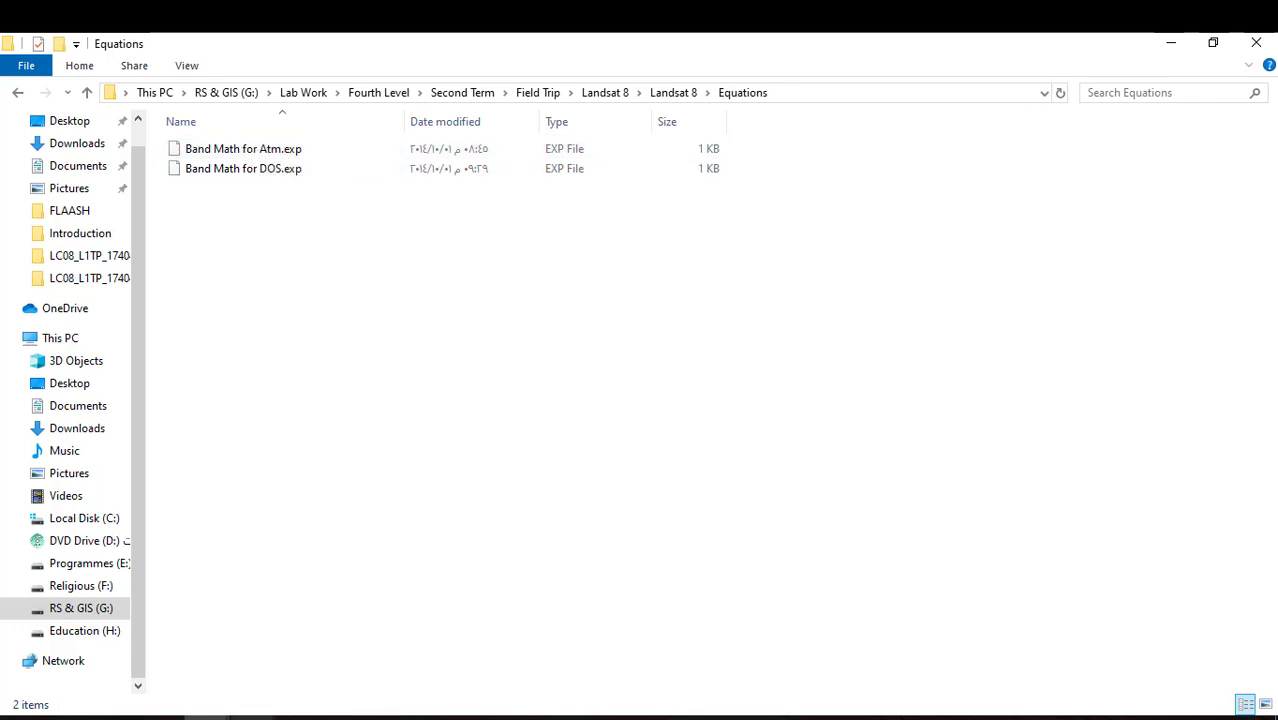
# Switch back to ENVI, search the toolbox for "Band", and launch Band Math.
pyautogui.moveTo(255, 712)
pyautogui.click(400, 650)
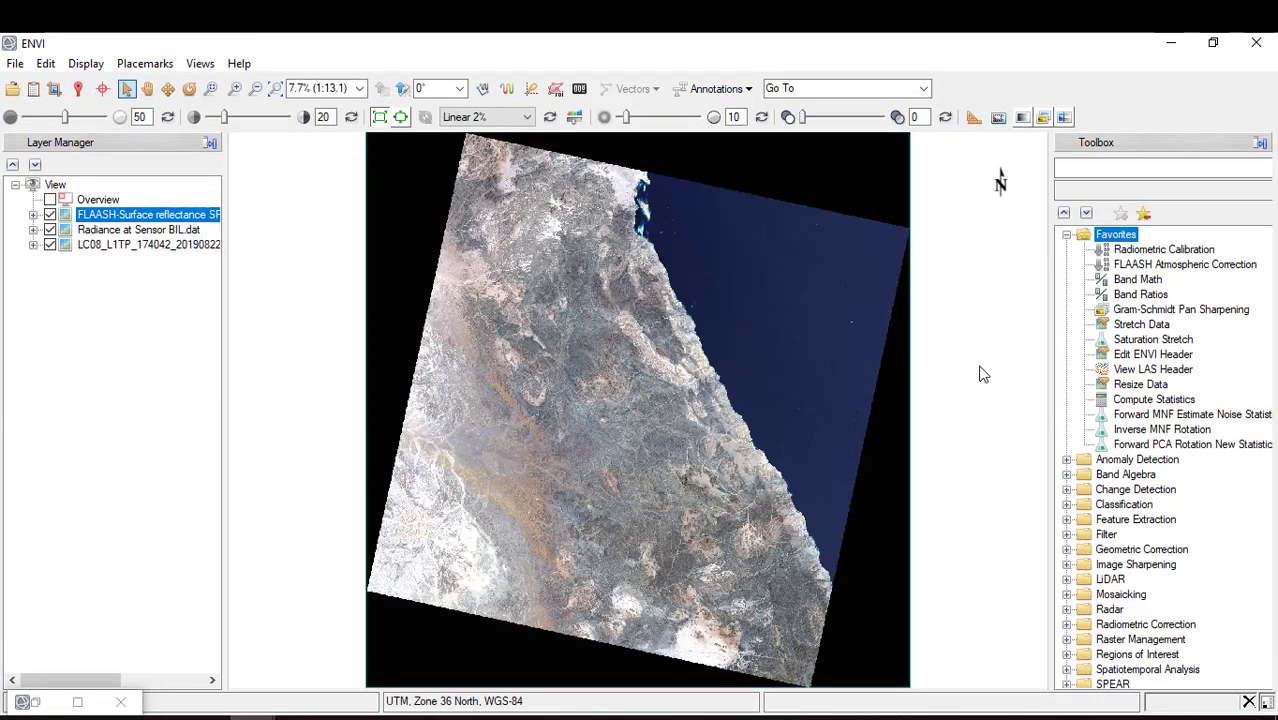
pyautogui.click(1107, 169)
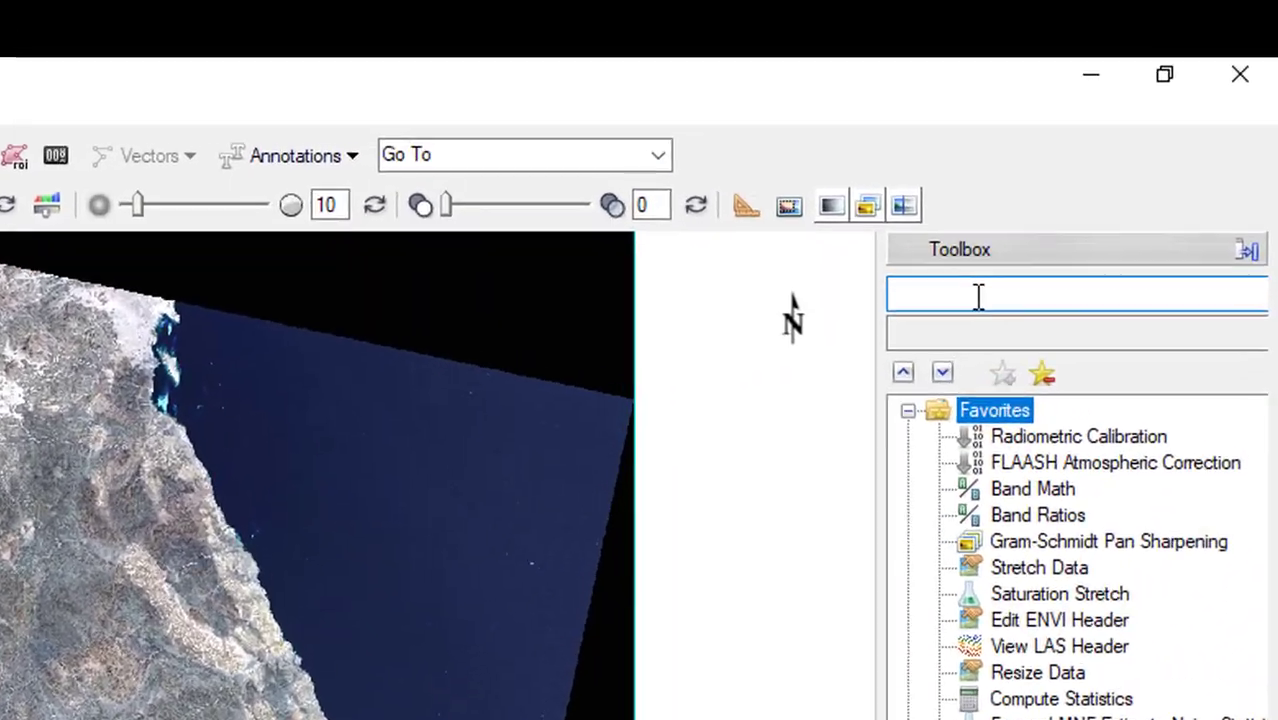
pyautogui.write('Band')
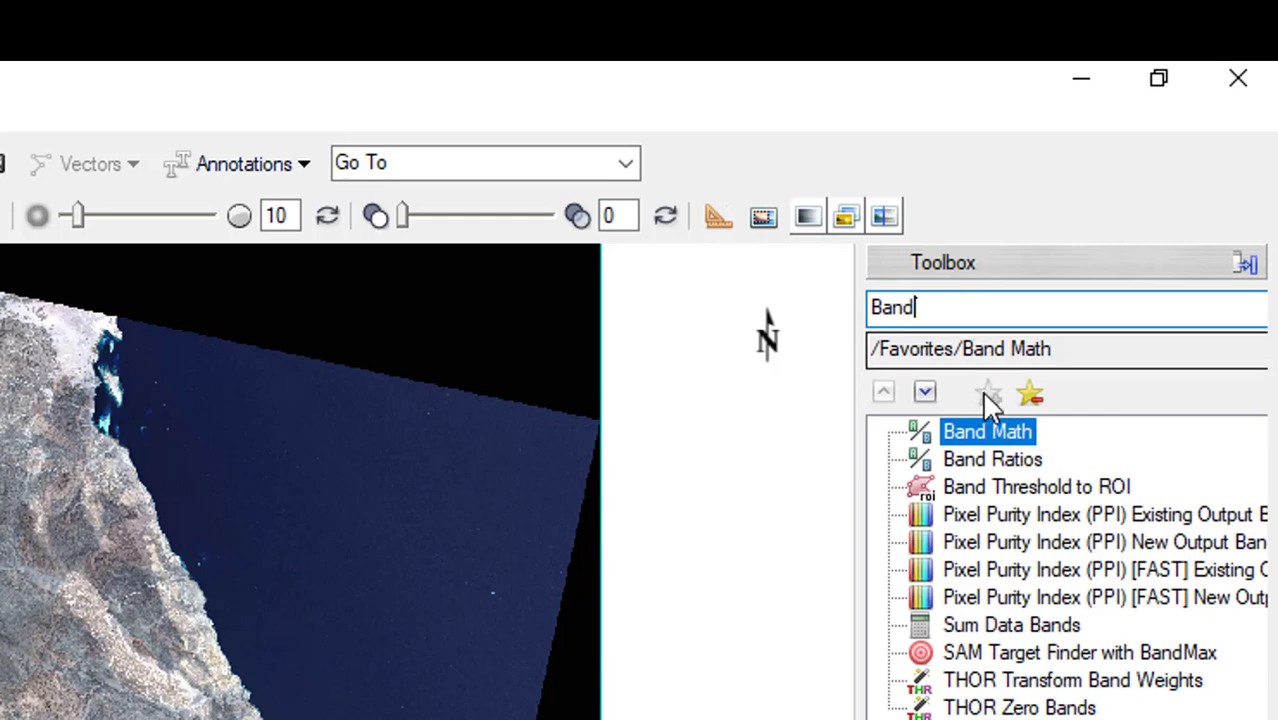
pyautogui.doubleClick(987, 432)
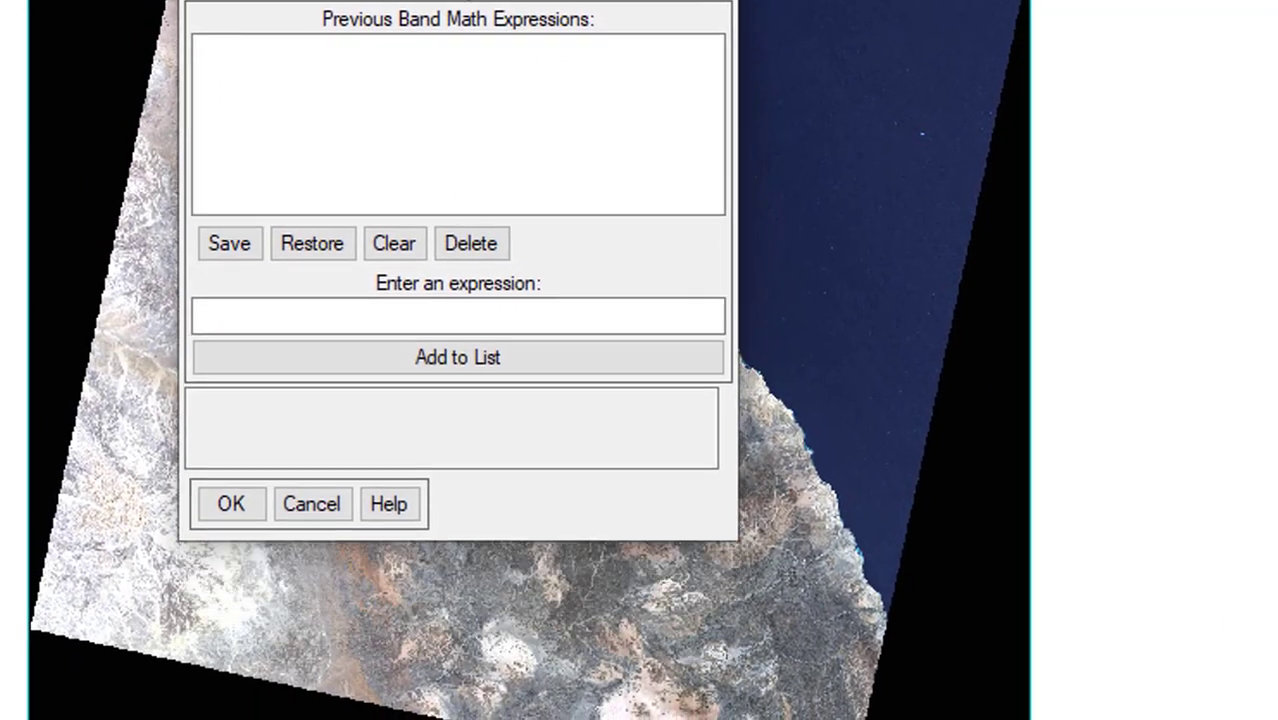
# Start restoring a saved Band Math expression and browse to the Equations folder inside Landsat 8.
pyautogui.click(317, 359)
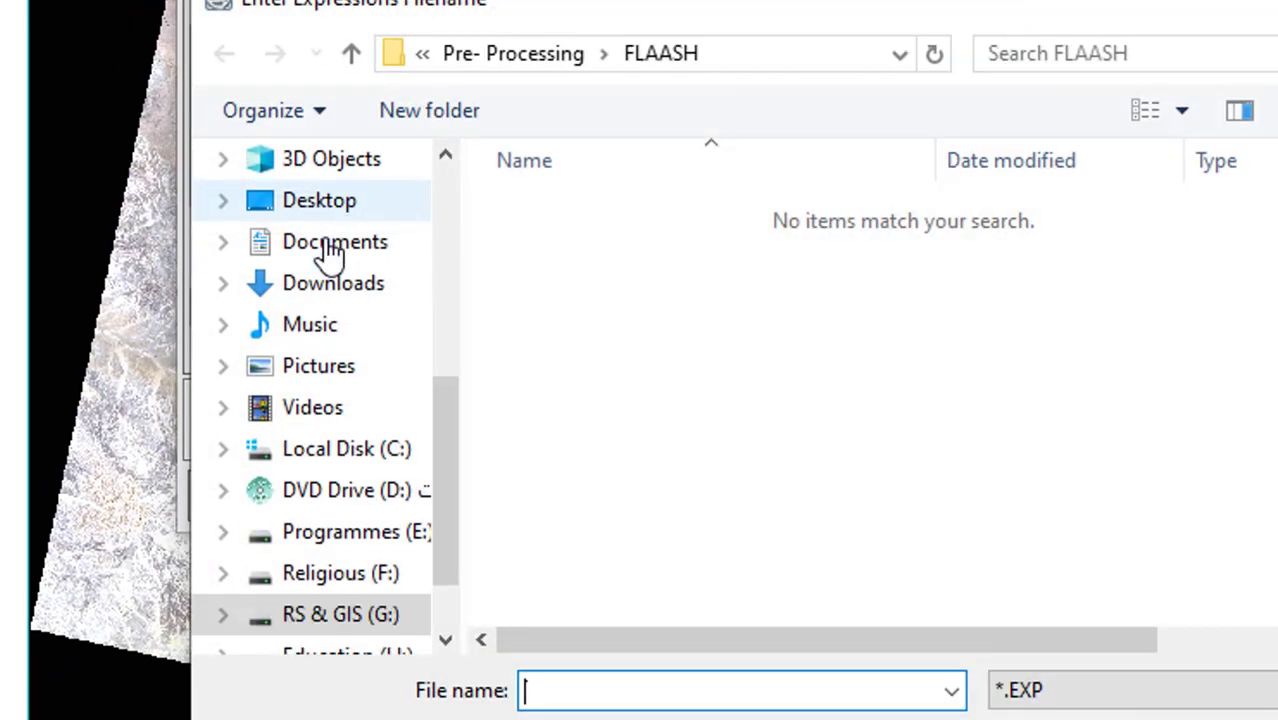
pyautogui.click(560, 57)
pyautogui.click(488, 56)
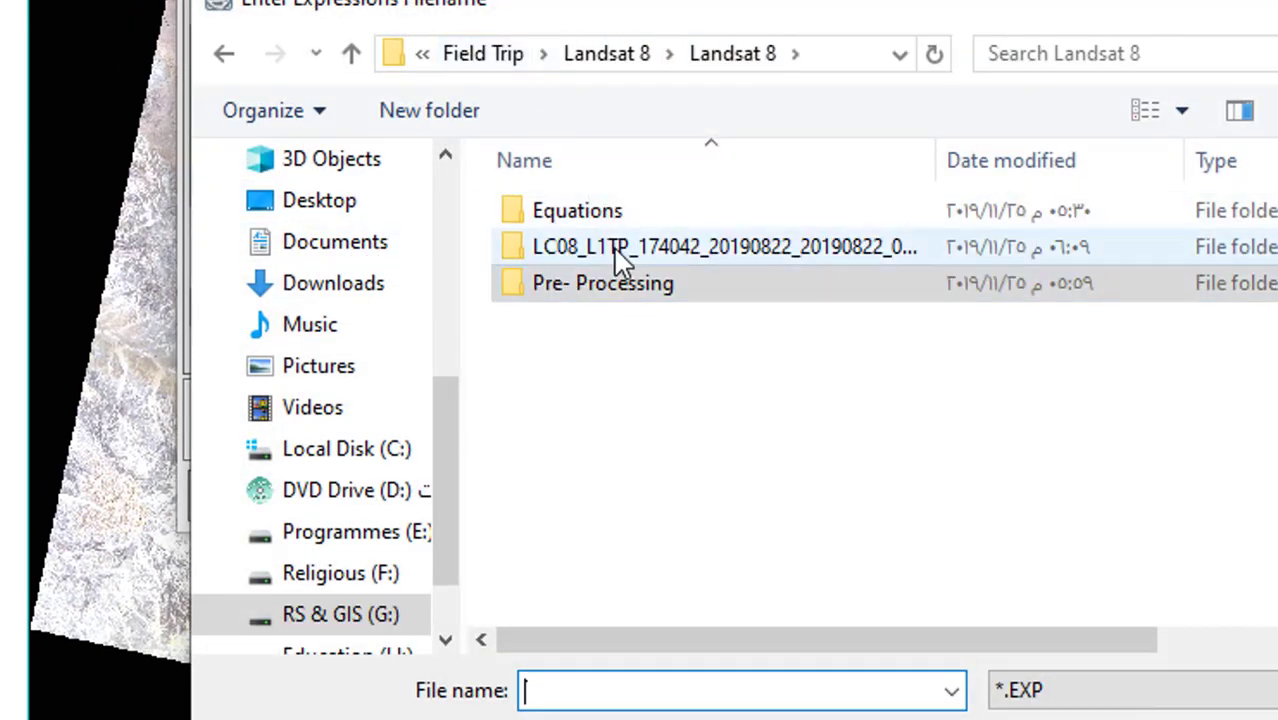
pyautogui.click(560, 222)
pyautogui.press('Return')
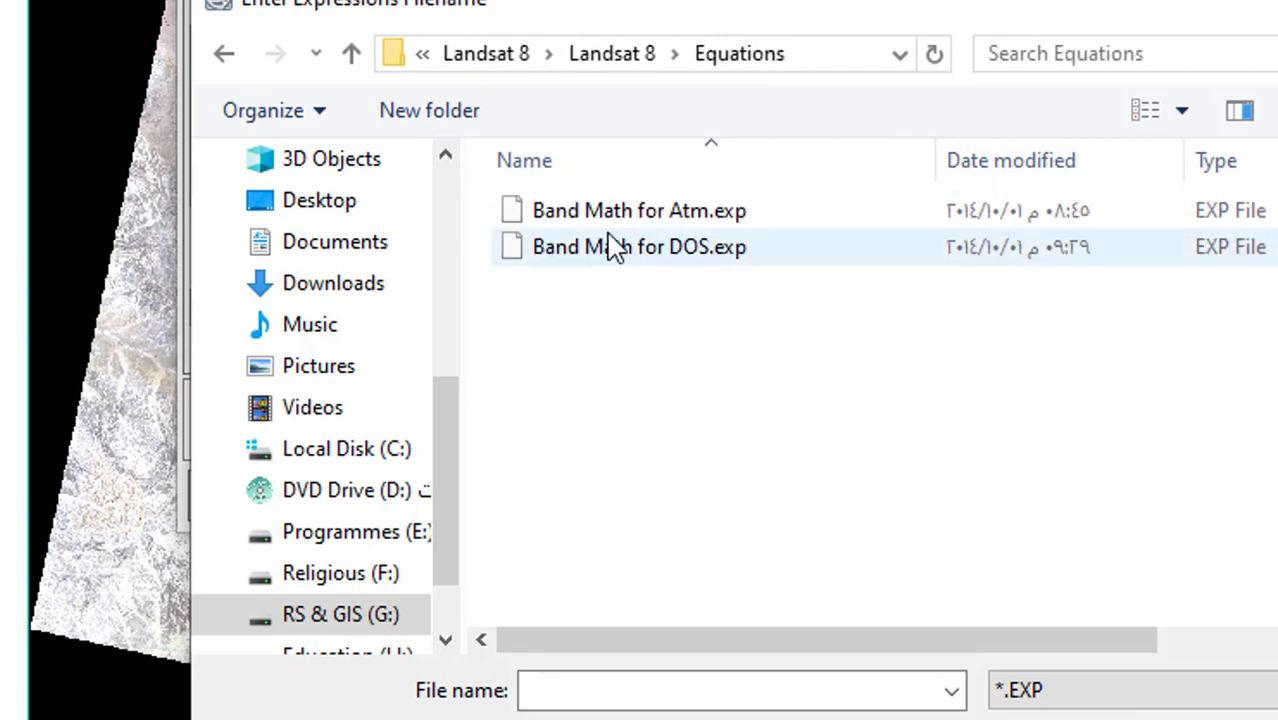